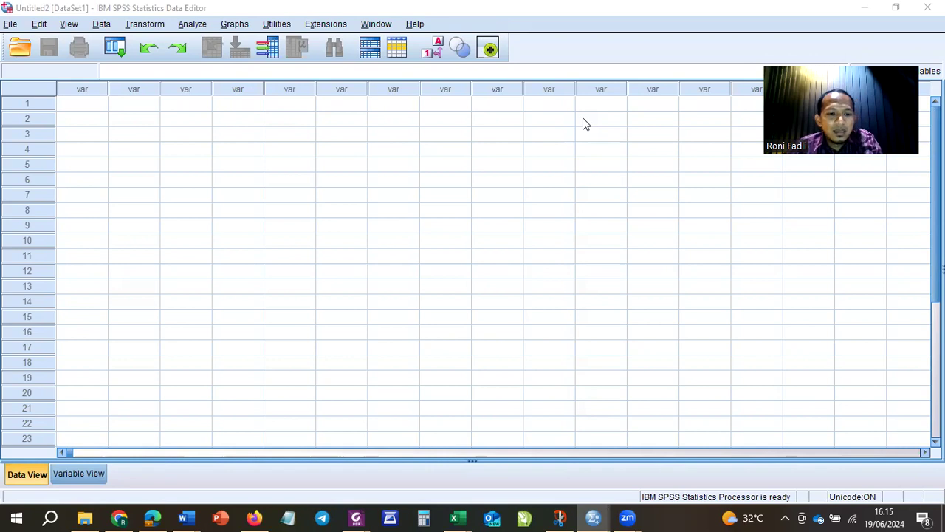
Switch to the UJI ASUMSI KLASIK document in Word and read through the four classical assumption tests and their decision criteria.
{"action": "mouse_move", "coordinate": [174, 515]}
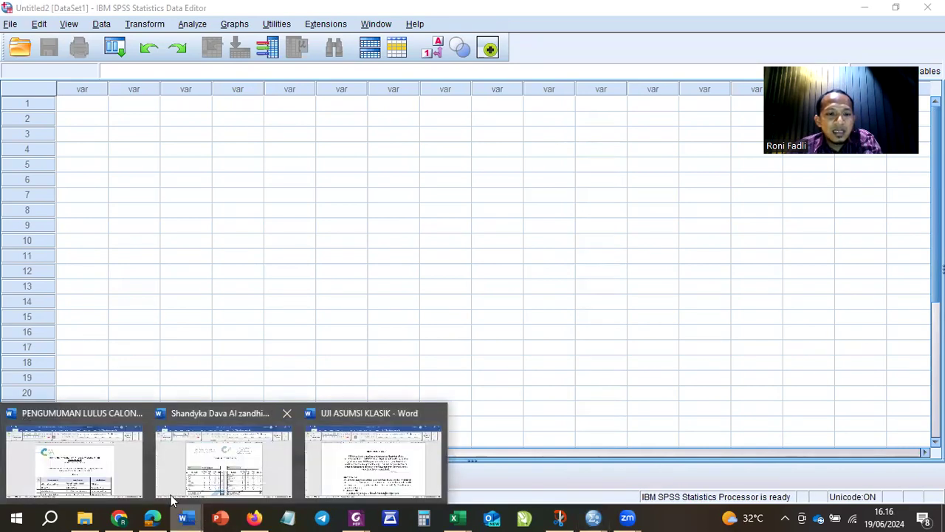
{"action": "left_click", "coordinate": [352, 464]}
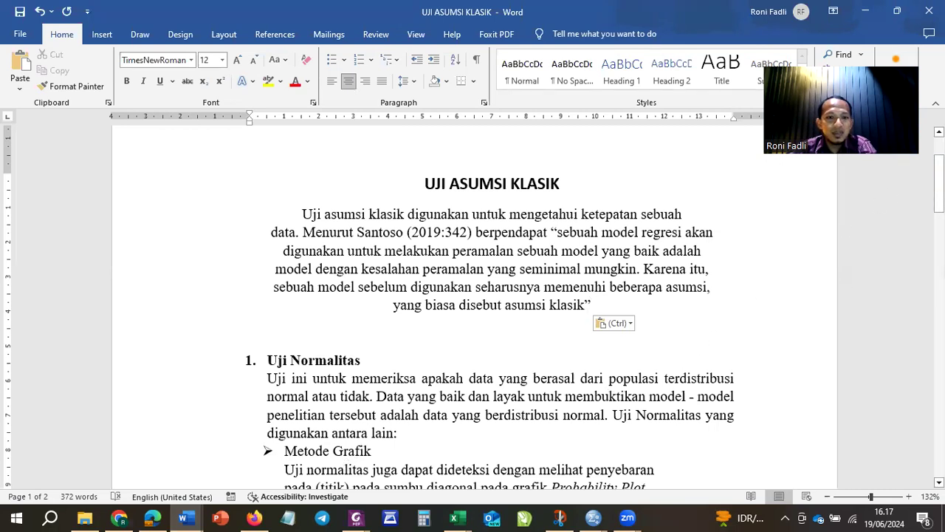
{"action": "scroll", "coordinate": [473, 310], "scroll_direction": "down", "scroll_amount": 2}
{"action": "scroll", "coordinate": [473, 310], "scroll_direction": "down", "scroll_amount": 8}
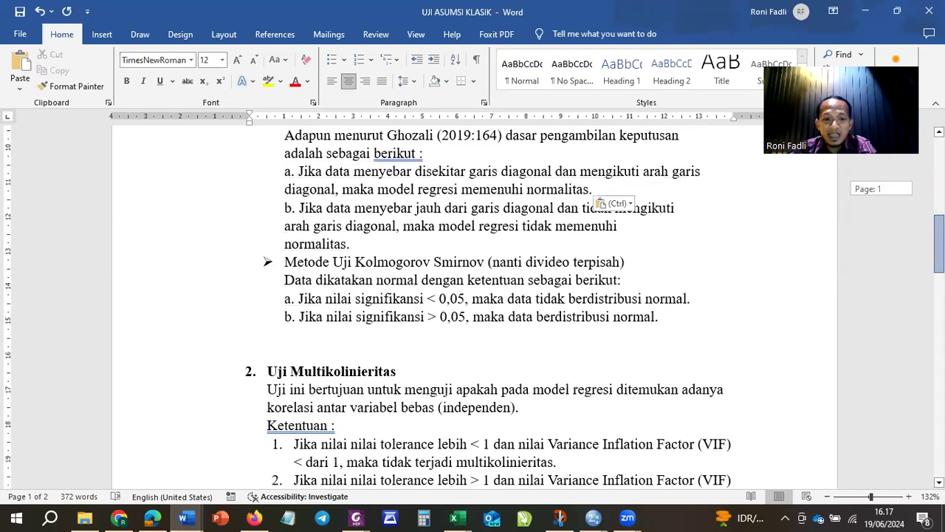
{"action": "scroll", "coordinate": [472, 310], "scroll_direction": "down", "scroll_amount": 4}
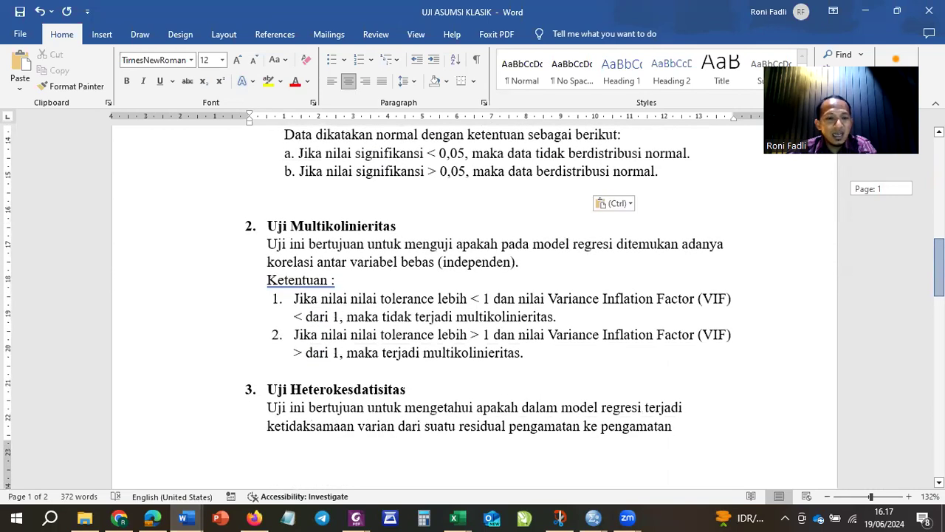
{"action": "scroll", "coordinate": [473, 310], "scroll_direction": "down", "scroll_amount": 20}
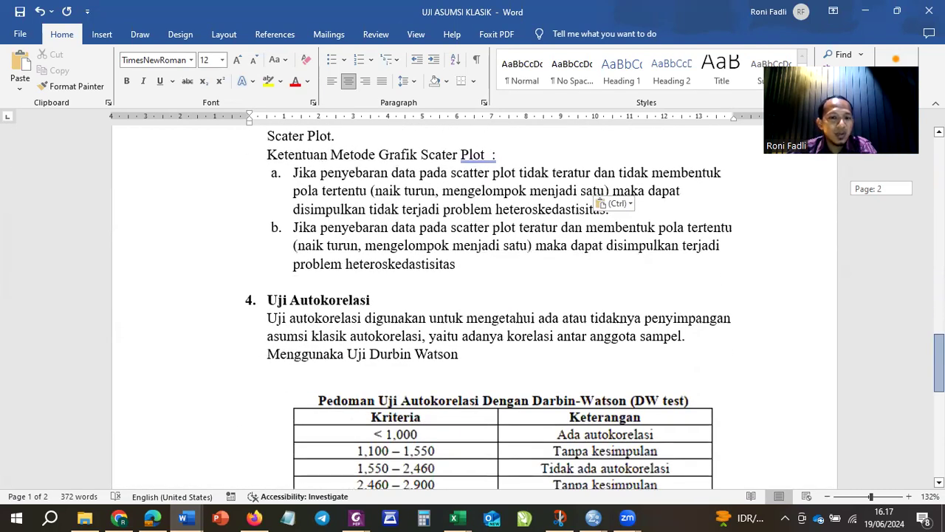
{"action": "scroll", "coordinate": [472, 310], "scroll_direction": "up", "scroll_amount": 20}
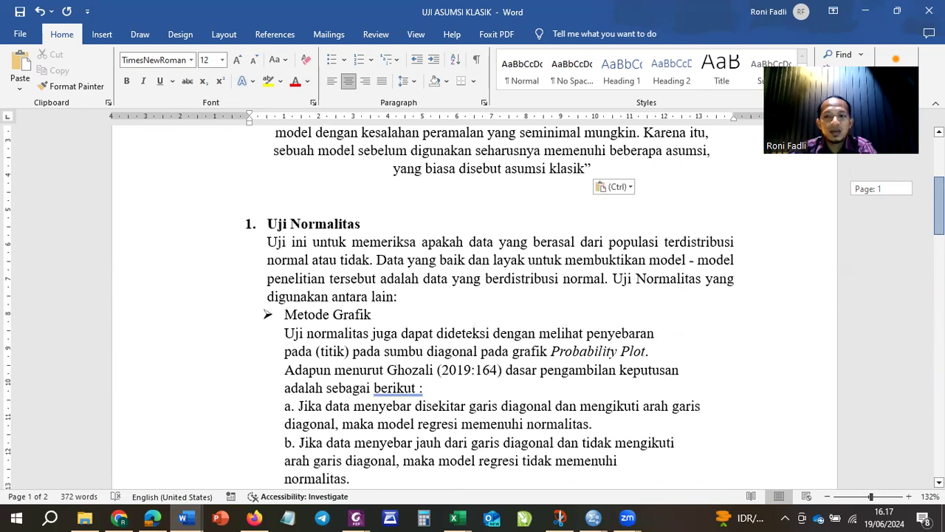
{"action": "scroll", "coordinate": [473, 296], "scroll_direction": "down", "scroll_amount": 4}
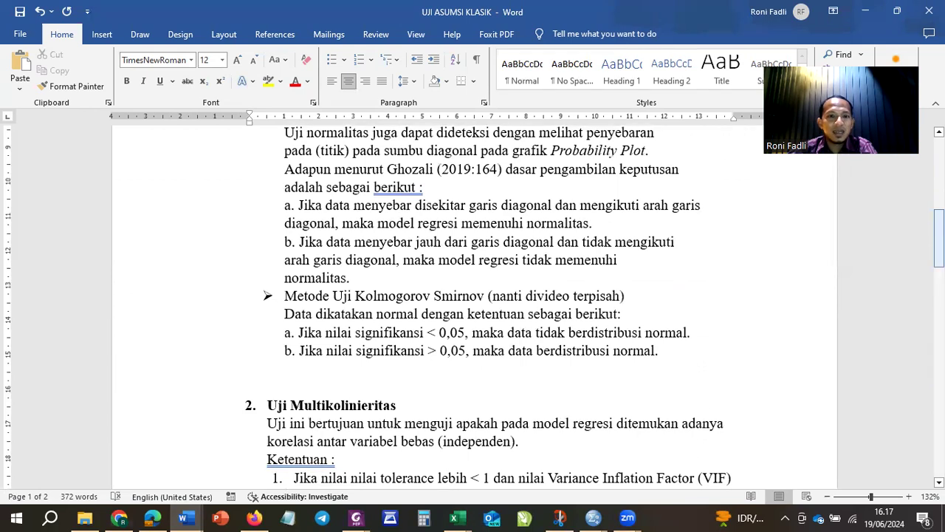
{"action": "mouse_move", "coordinate": [940, 238]}
{"action": "left_mouse_down"}
{"action": "mouse_move", "coordinate": [939, 300]}
{"action": "mouse_move", "coordinate": [940, 242]}
{"action": "left_mouse_up"}
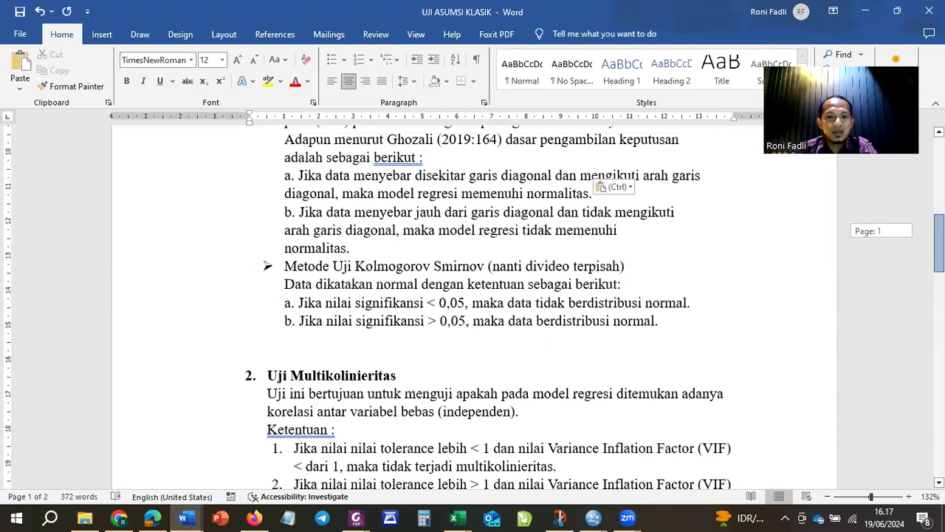
{"action": "left_click_drag", "start_coordinate": [939, 242], "coordinate": [939, 200]}
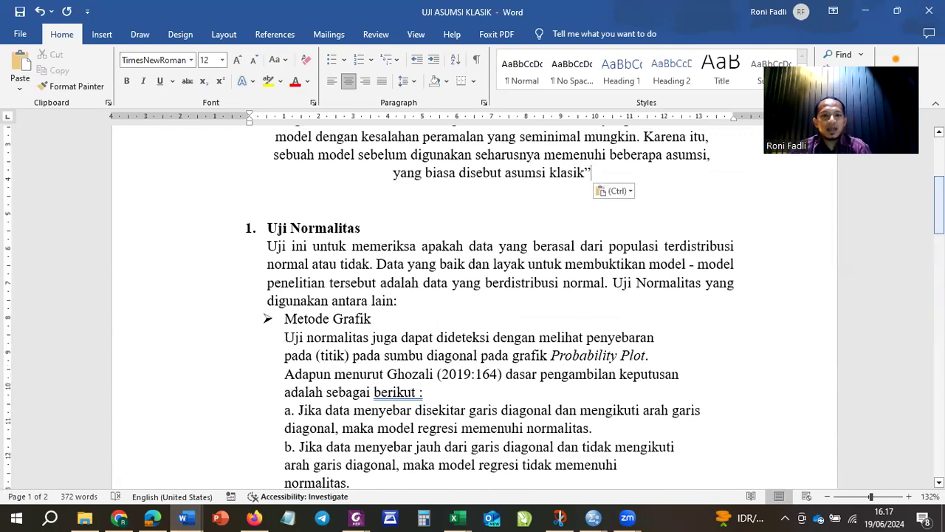
{"action": "scroll", "coordinate": [472, 296], "scroll_direction": "up", "scroll_amount": 3}
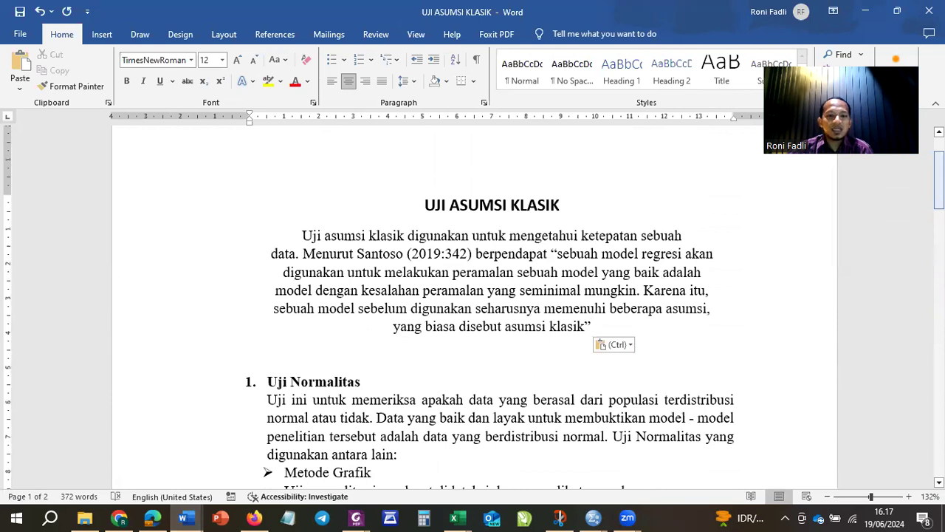
Switch to the Data Responden Contoh workbook in Excel and view the X1, X2 and Y response sheets.
{"action": "left_click", "coordinate": [598, 516]}
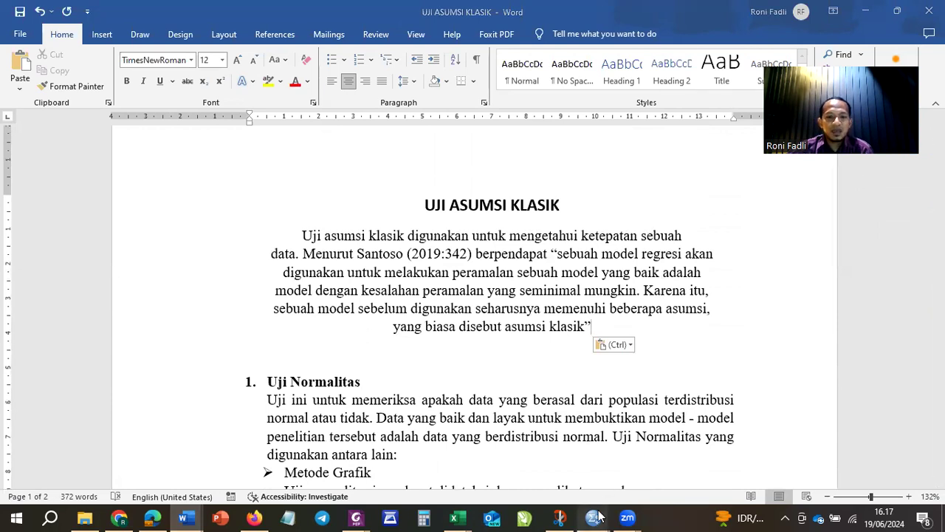
{"action": "left_click", "coordinate": [642, 464]}
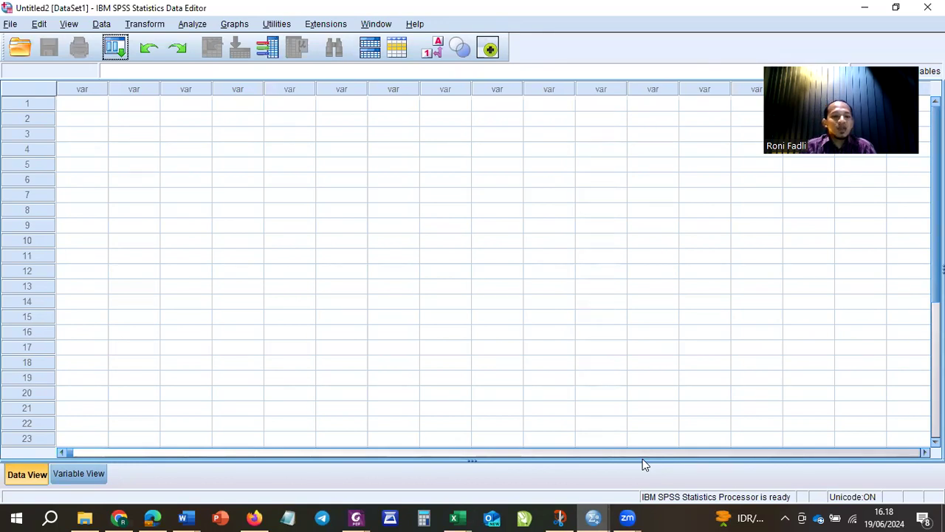
{"action": "left_click", "coordinate": [457, 518]}
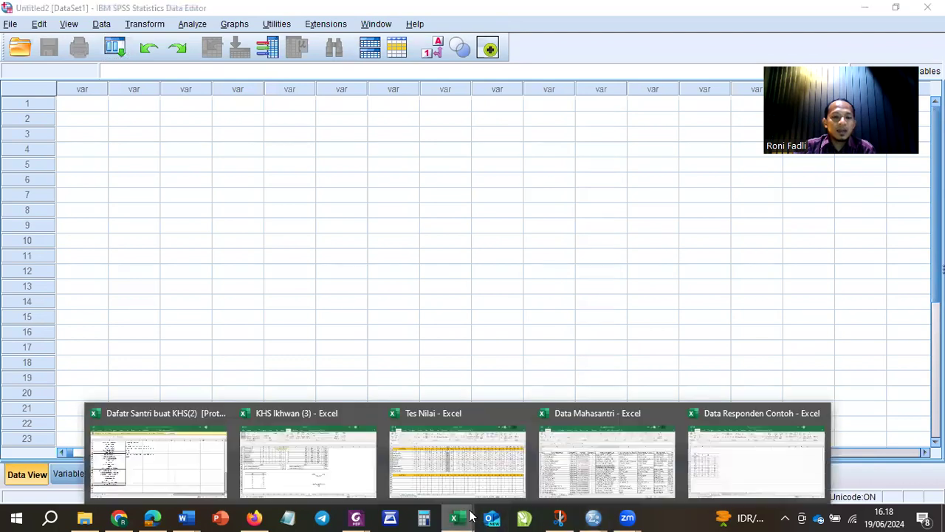
{"action": "left_click", "coordinate": [736, 478]}
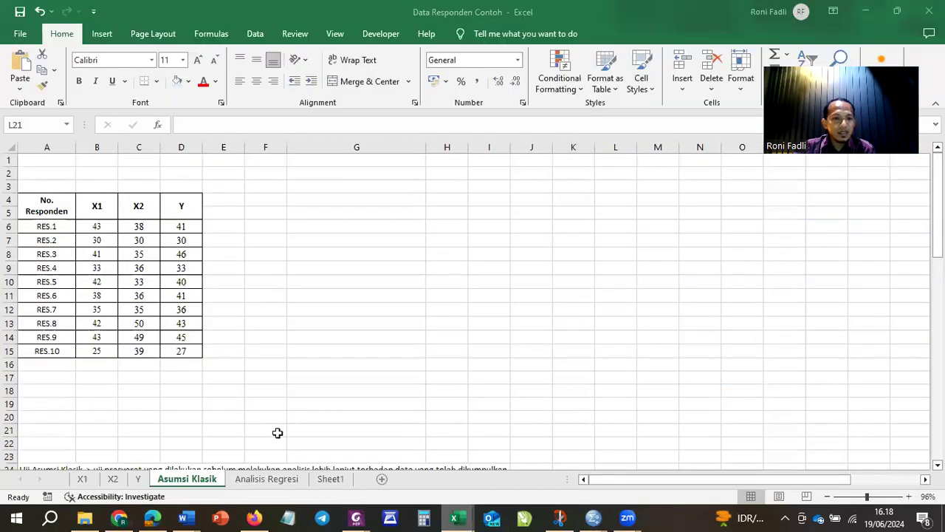
{"action": "left_click", "coordinate": [83, 479]}
{"action": "left_click", "coordinate": [113, 479]}
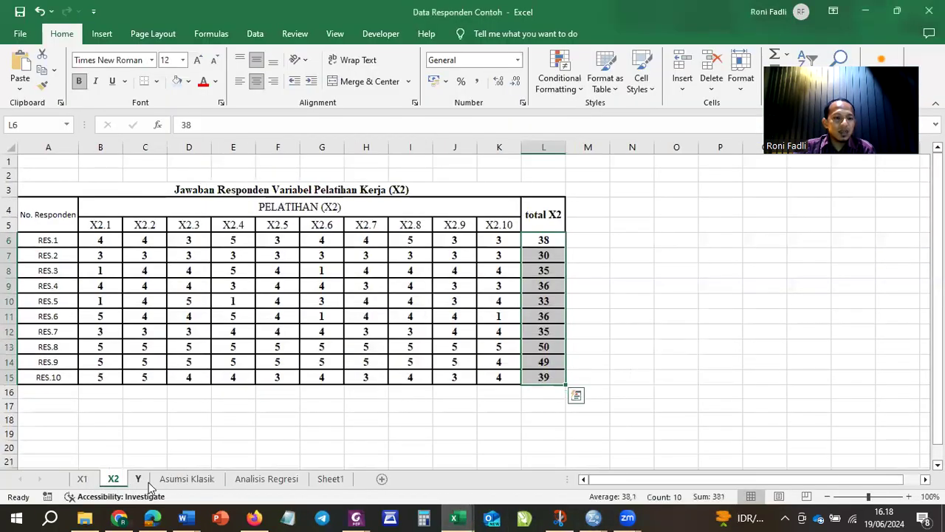
{"action": "left_click", "coordinate": [138, 478]}
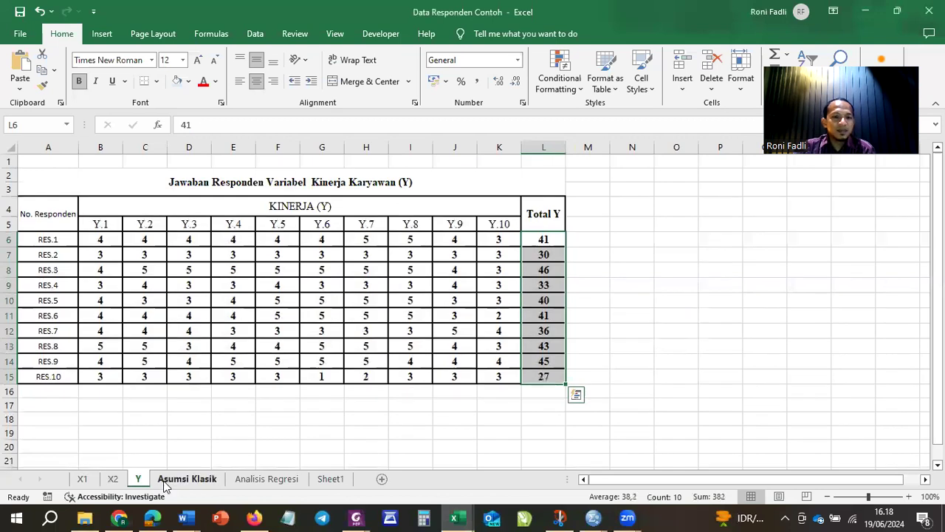
Examine the title of each response table on the X1, X2 and Y sheets to identify the variables.
{"action": "left_click", "coordinate": [91, 479]}
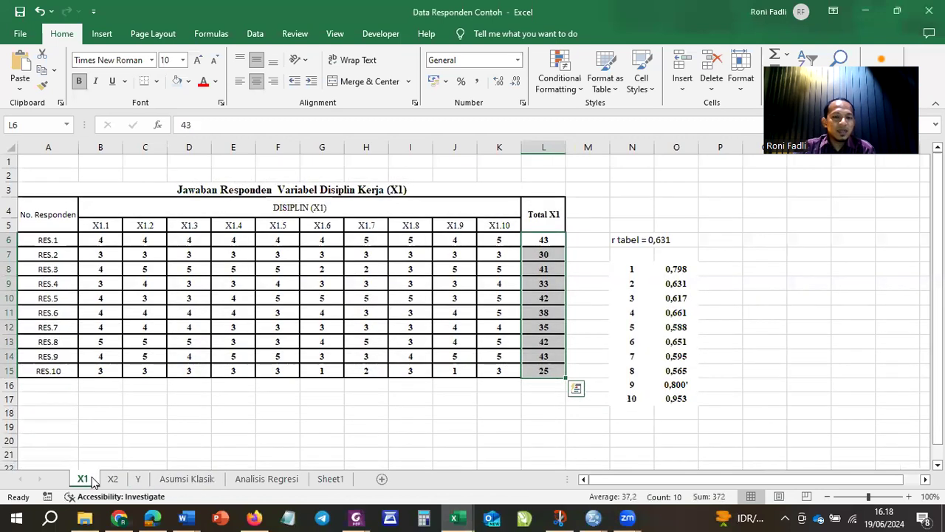
{"action": "left_click", "coordinate": [325, 190]}
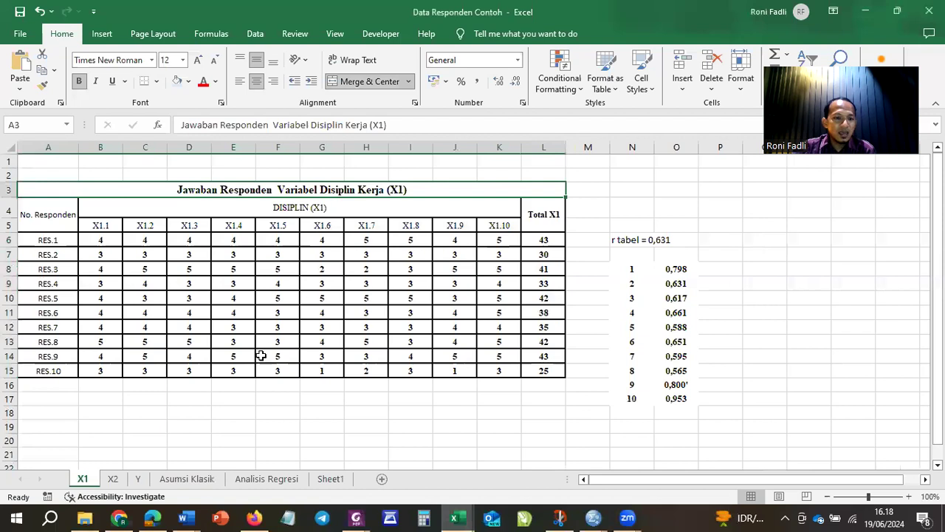
{"action": "left_click", "coordinate": [113, 478]}
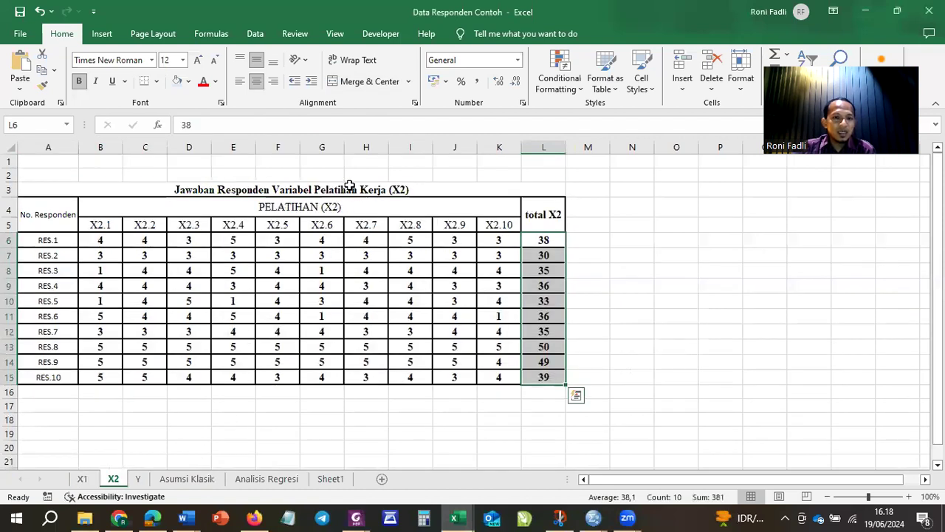
{"action": "left_click", "coordinate": [349, 186]}
{"action": "left_click", "coordinate": [137, 478]}
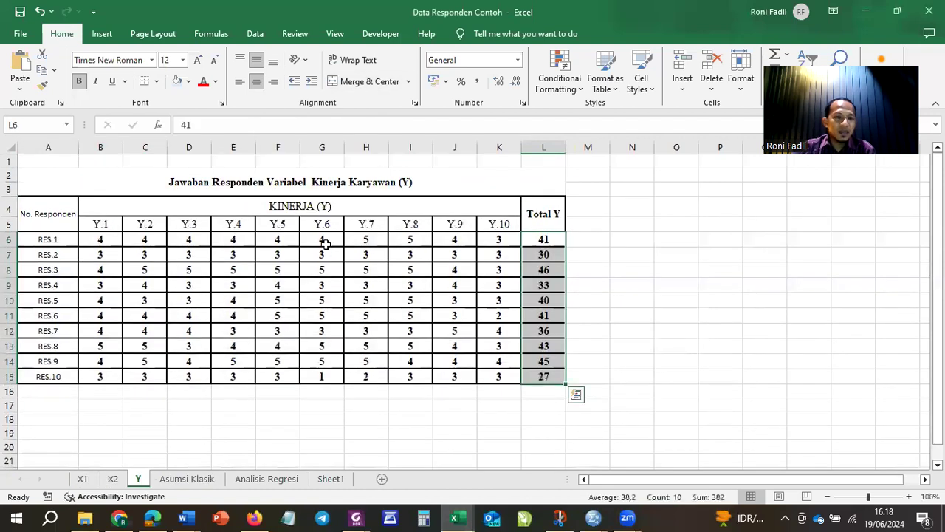
{"action": "left_click", "coordinate": [334, 181]}
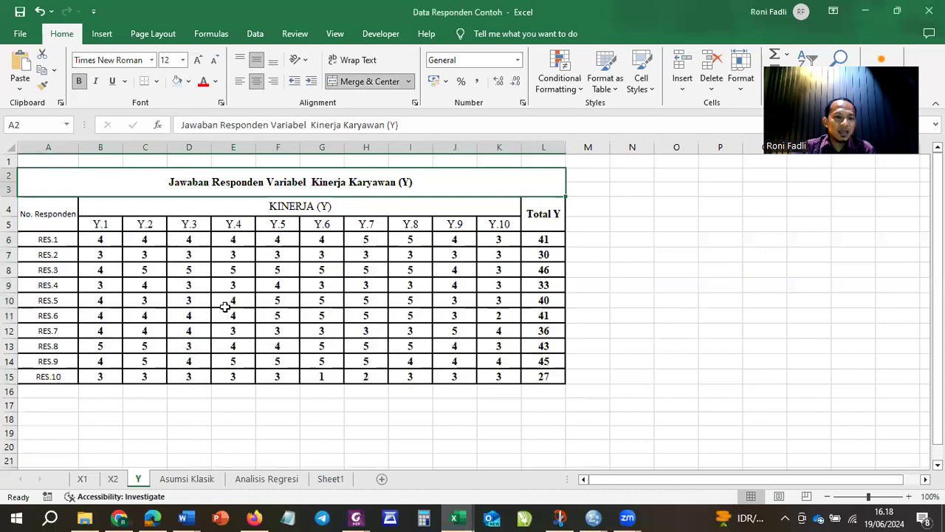
Review the item answers of the ten respondents on the X1, X2 and Y sheets.
{"action": "left_click", "coordinate": [85, 480]}
{"action": "left_click", "coordinate": [113, 480]}
{"action": "left_click", "coordinate": [81, 480]}
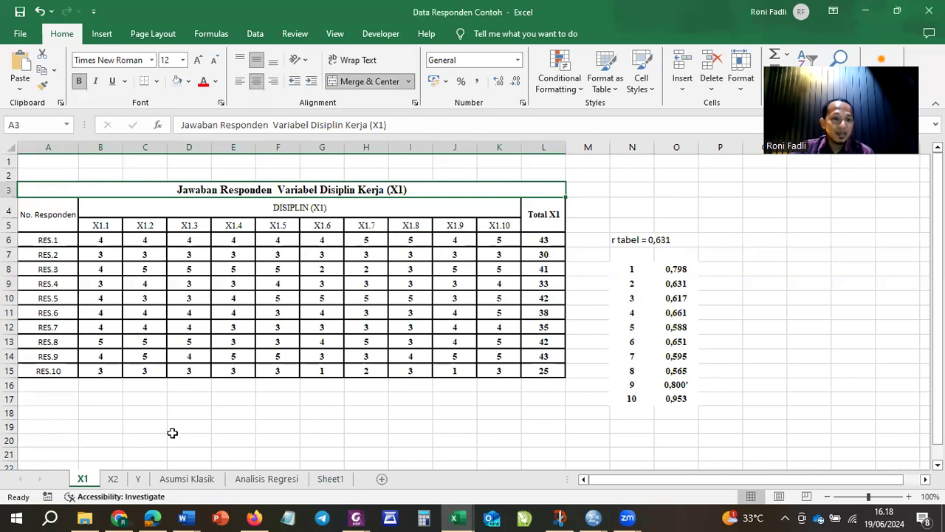
{"action": "left_click", "coordinate": [112, 479]}
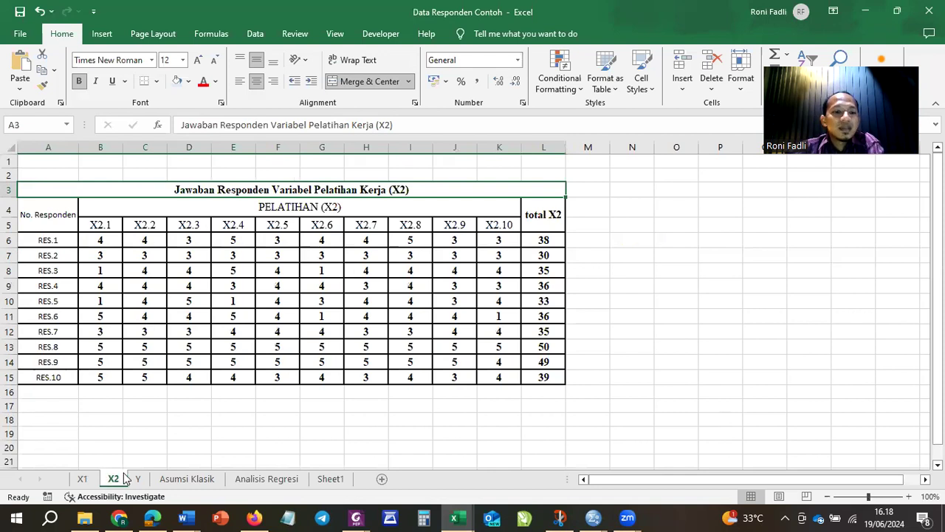
{"action": "left_click", "coordinate": [138, 479]}
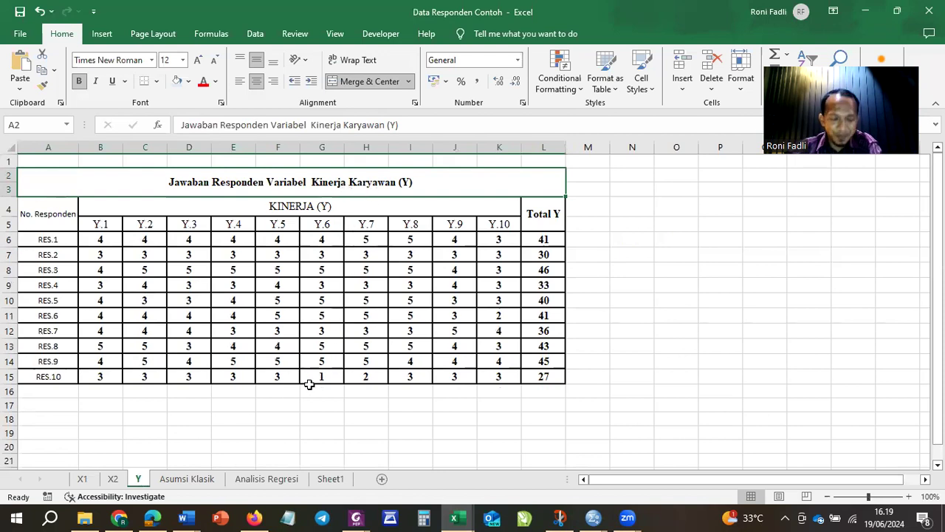
Examine the combined X1, X2 and Y table on the Asumsi Klasik sheet against the individual variable sheets.
{"action": "left_click", "coordinate": [198, 477]}
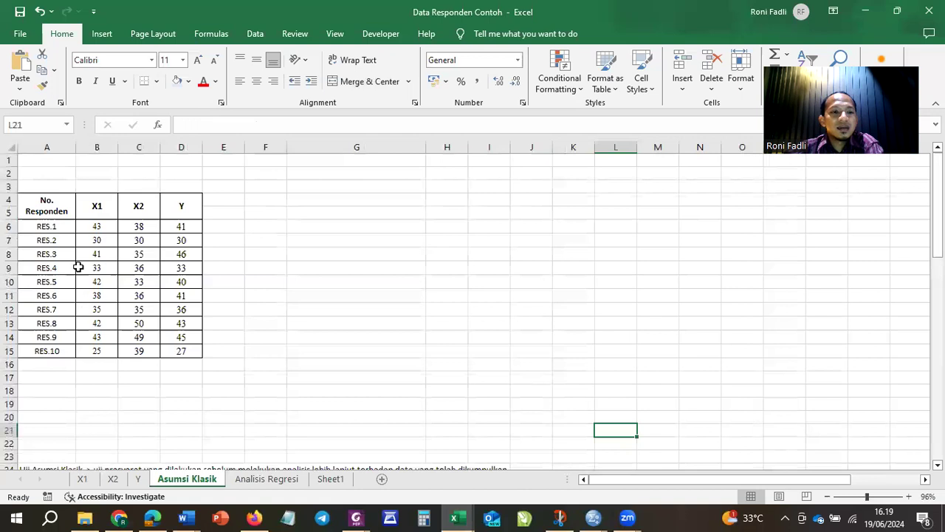
{"action": "left_click", "coordinate": [82, 479]}
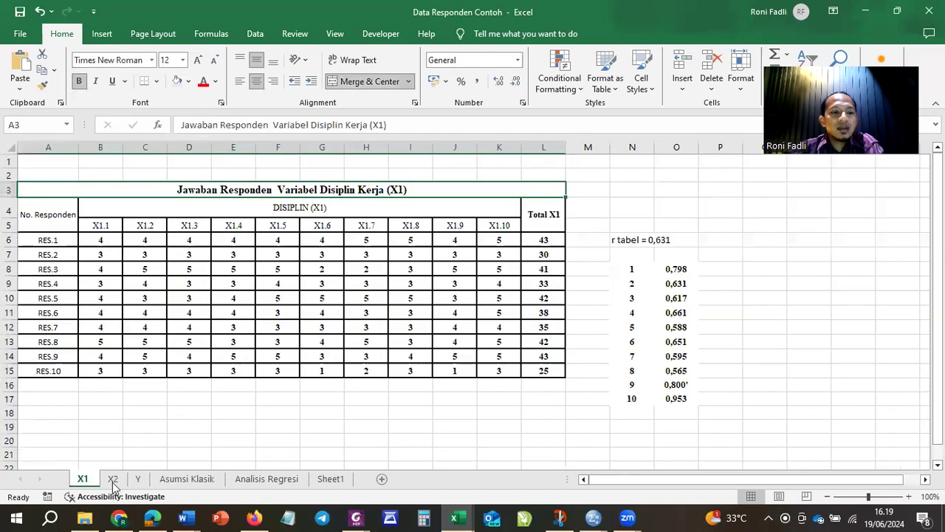
{"action": "left_click", "coordinate": [167, 476]}
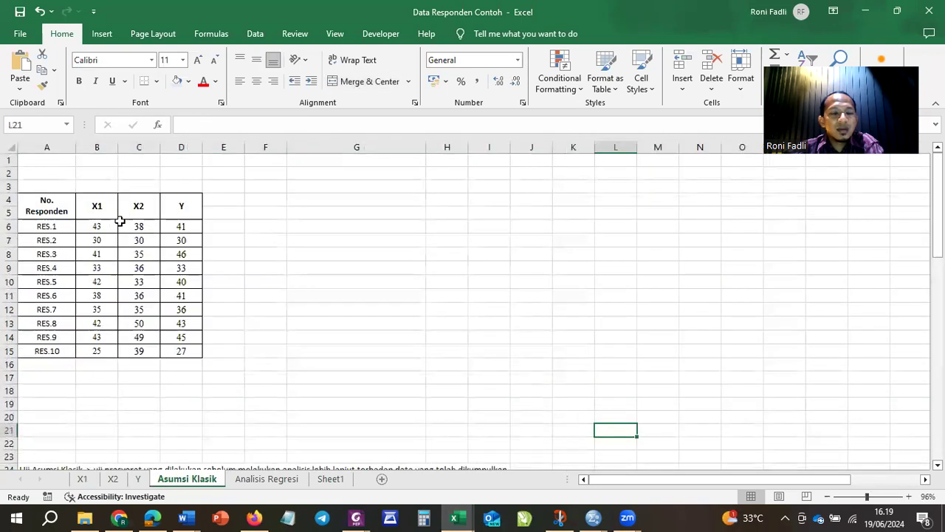
{"action": "left_click_drag", "start_coordinate": [100, 206], "coordinate": [182, 352]}
{"action": "left_click", "coordinate": [138, 479]}
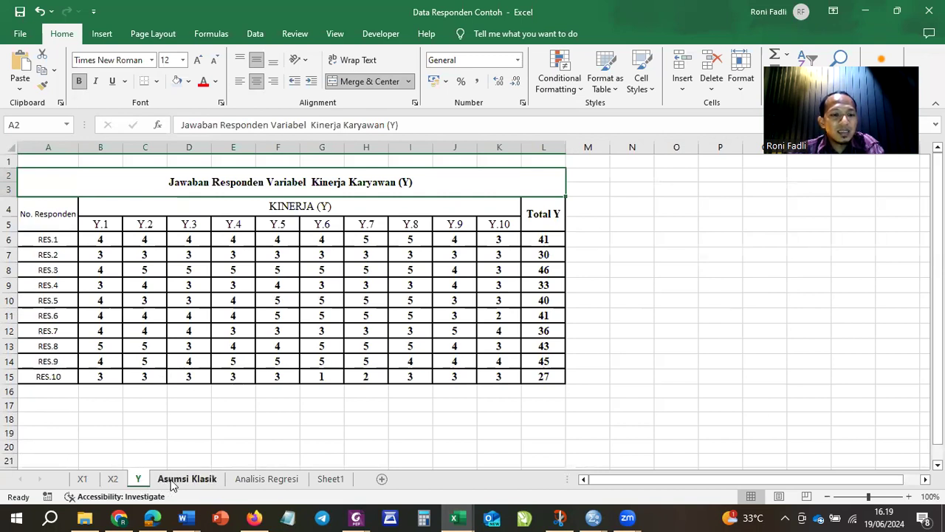
{"action": "left_click", "coordinate": [172, 480]}
Look over the source tables on the Y, X2 and X1 sheets, examining the Total X1 column.
{"action": "left_click", "coordinate": [137, 479]}
{"action": "left_click", "coordinate": [113, 479]}
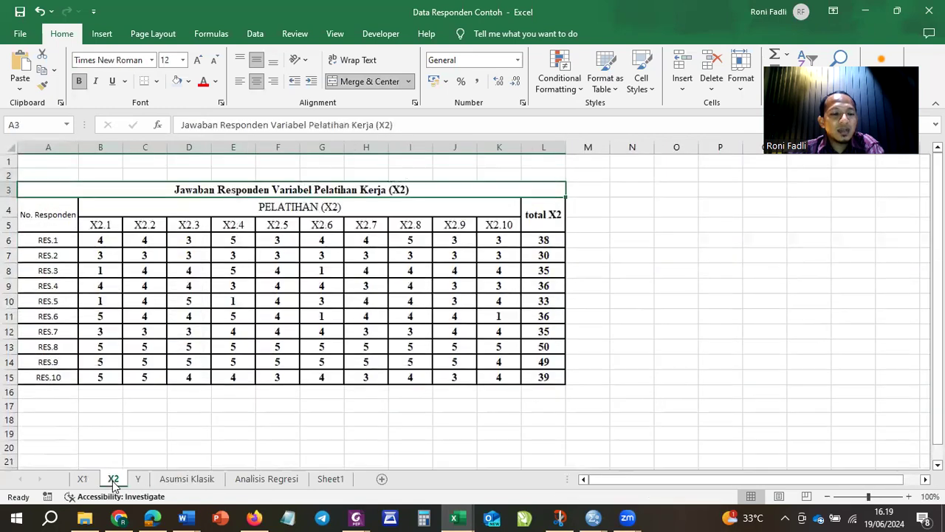
{"action": "left_click", "coordinate": [82, 479]}
{"action": "left_click_drag", "start_coordinate": [545, 240], "coordinate": [545, 357]}
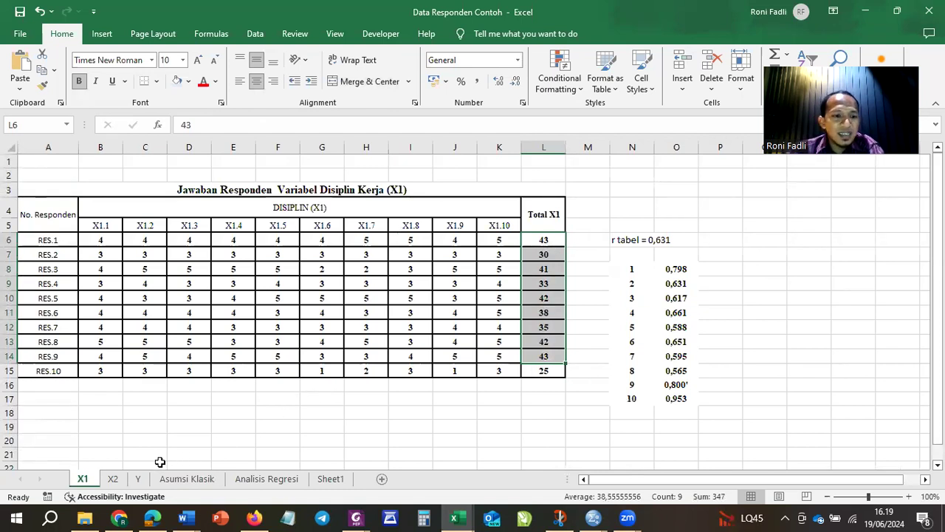
{"action": "left_click", "coordinate": [117, 479]}
{"action": "left_click", "coordinate": [139, 479]}
{"action": "left_click", "coordinate": [113, 478]}
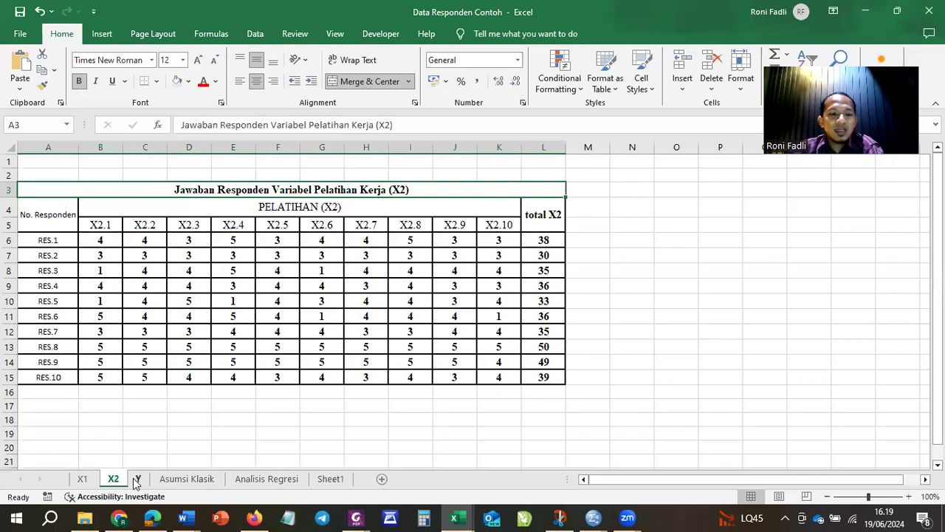
{"action": "mouse_move", "coordinate": [453, 516]}
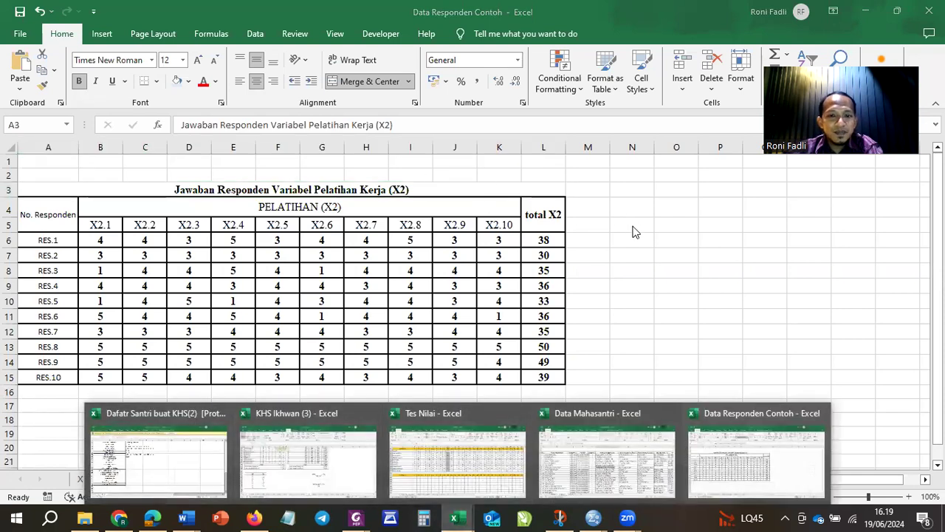
{"action": "left_click", "coordinate": [82, 479]}
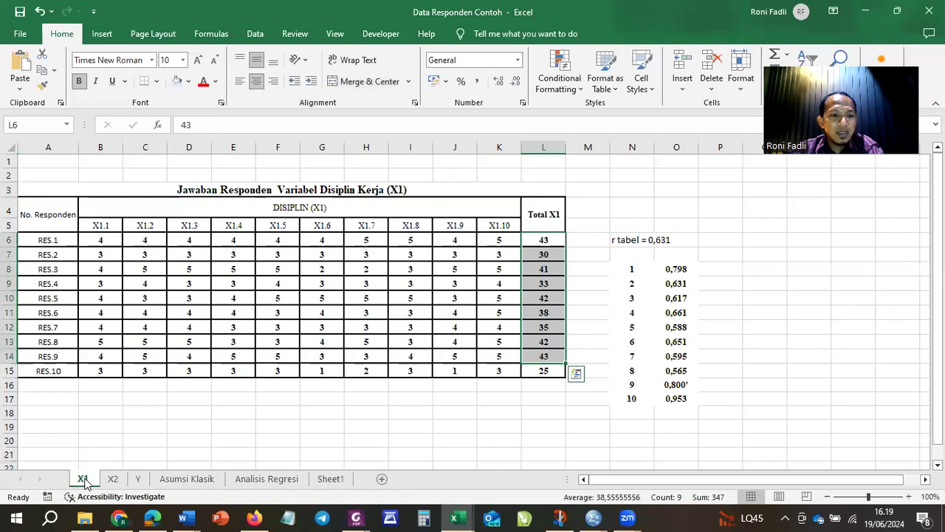
{"action": "left_click", "coordinate": [588, 269]}
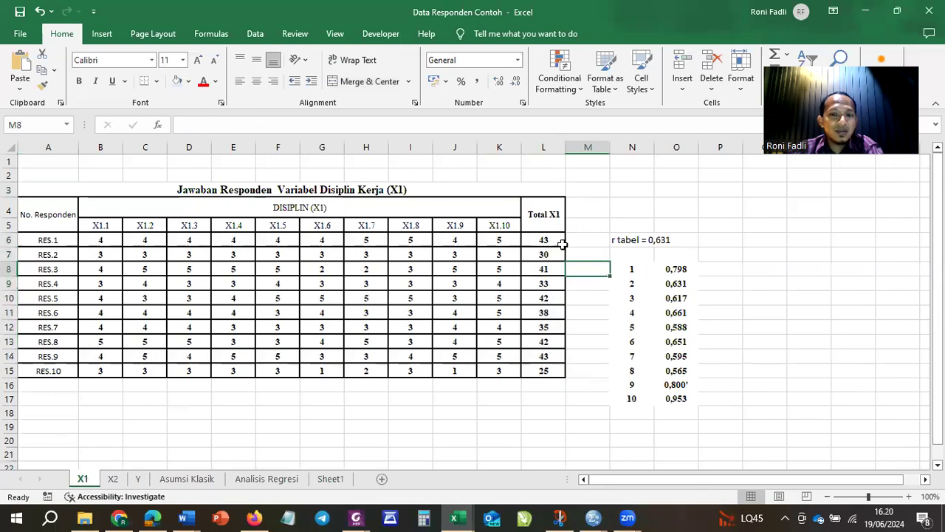
Switch to the empty SPSS data set and look over its variable definitions and data grid.
{"action": "mouse_move", "coordinate": [593, 517]}
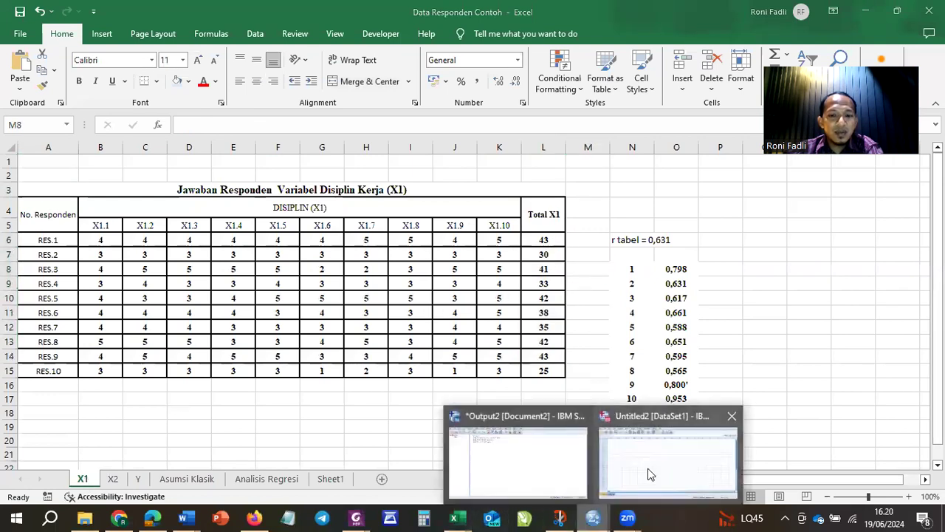
{"action": "left_click", "coordinate": [629, 465]}
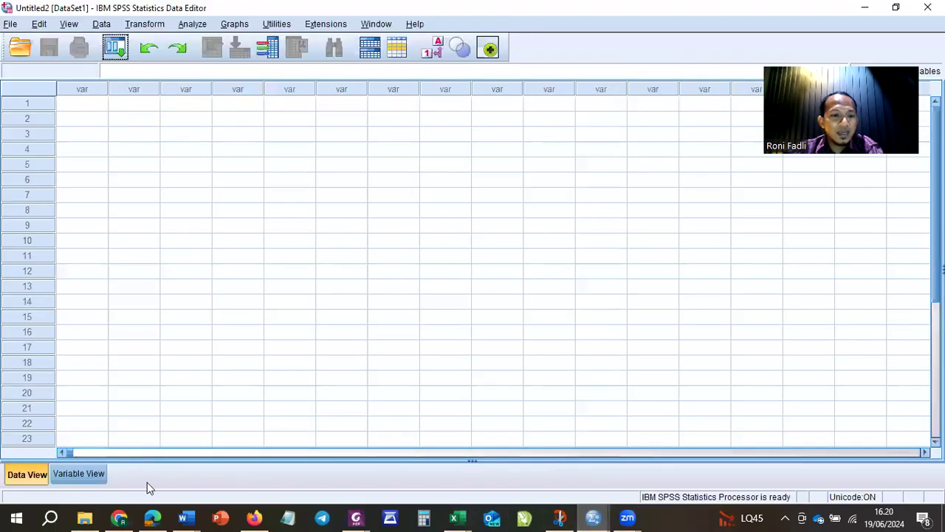
{"action": "left_click", "coordinate": [78, 474]}
{"action": "left_click", "coordinate": [30, 473]}
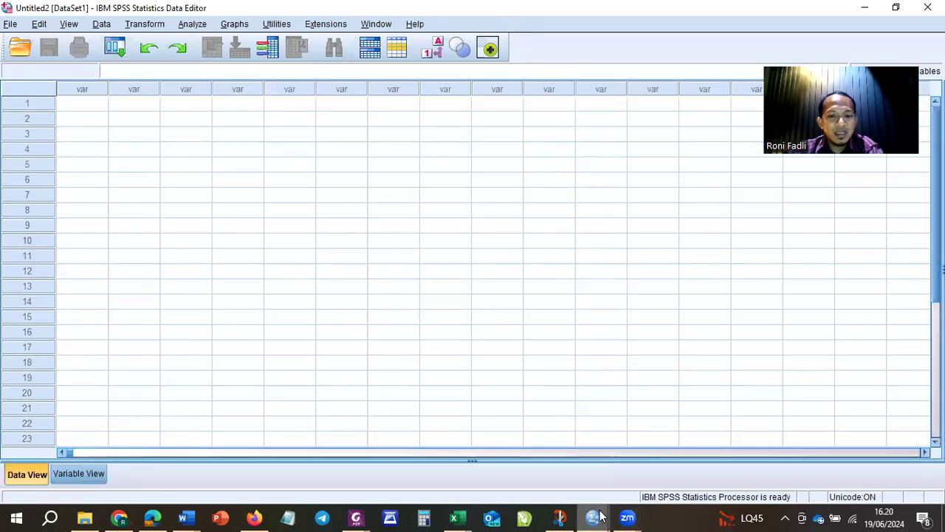
Switch to the Excel workbook Data Responden Contoh and copy the ten Total X1 values, L6:L15, on the X1 sheet.
{"action": "mouse_move", "coordinate": [524, 517]}
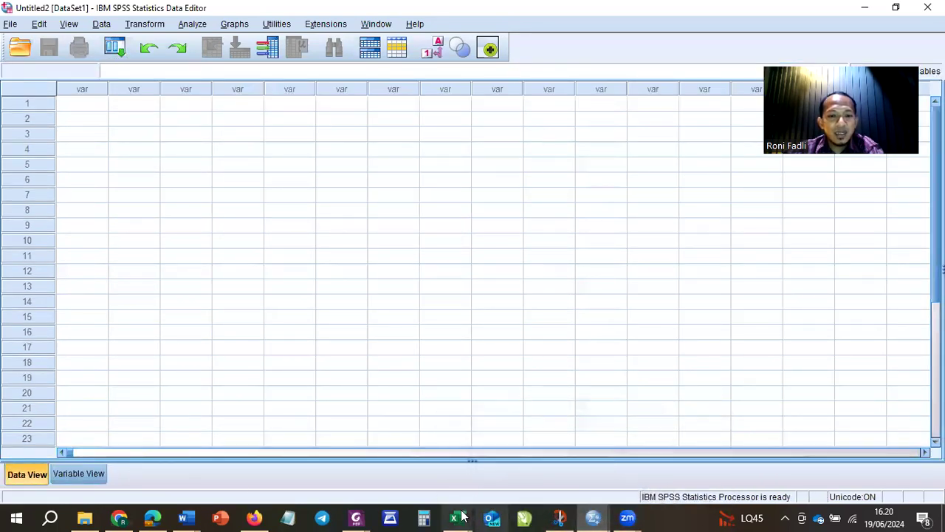
{"action": "mouse_move", "coordinate": [455, 517]}
{"action": "left_click", "coordinate": [732, 472]}
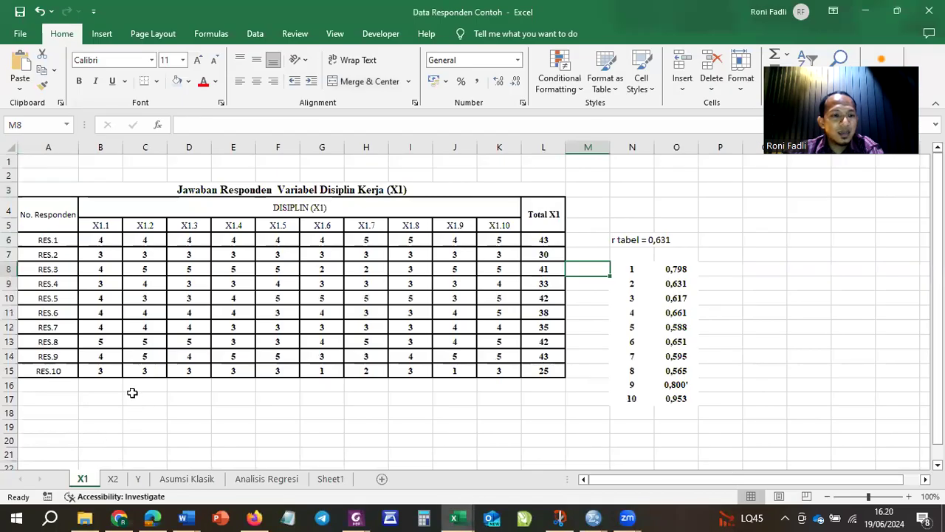
{"action": "left_click", "coordinate": [538, 240]}
{"action": "left_click_drag", "start_coordinate": [543, 274], "coordinate": [544, 371]}
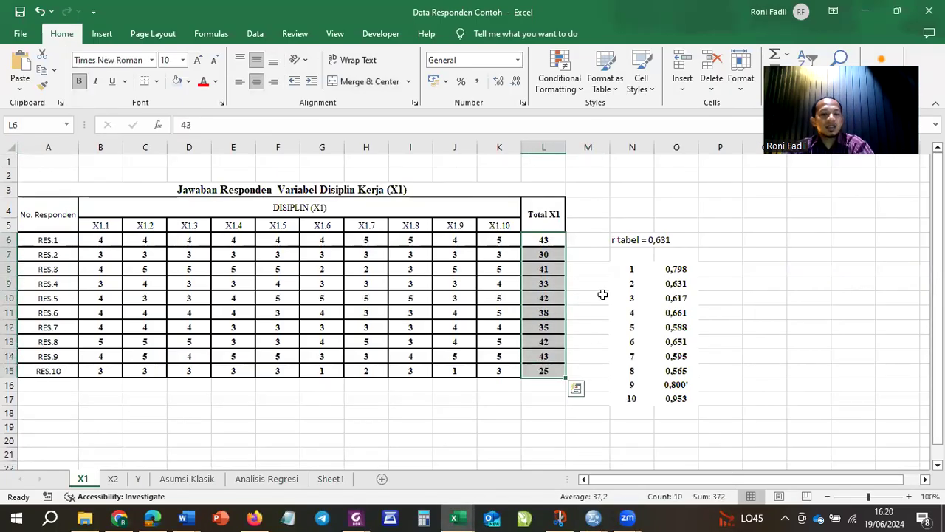
{"action": "key", "text": "ctrl+c"}
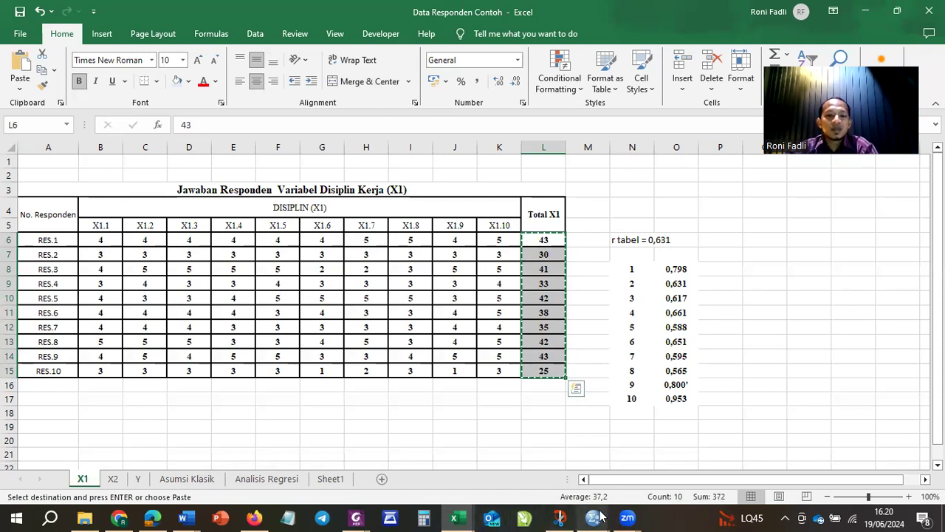
Switch to the SPSS data set and paste the Total X1 values into the first column, starting at row 1.
{"action": "mouse_move", "coordinate": [599, 517]}
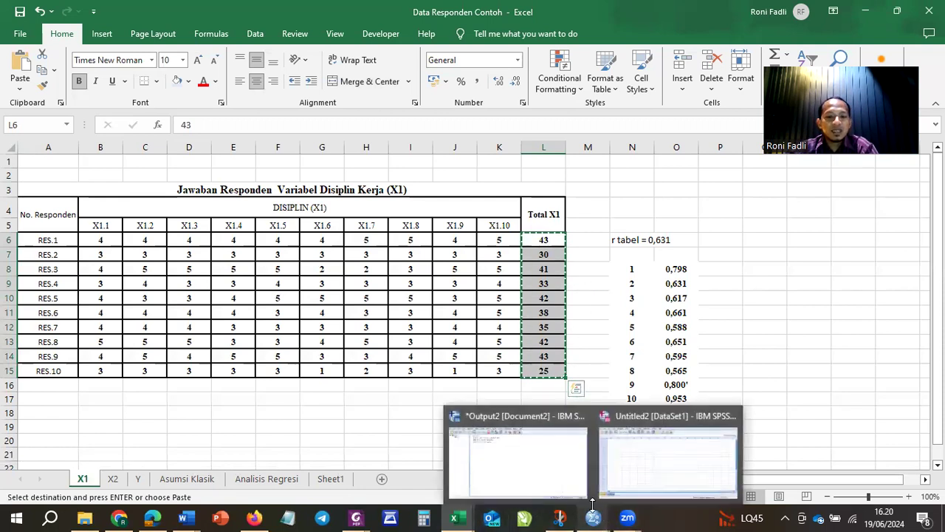
{"action": "left_click", "coordinate": [646, 470]}
{"action": "left_click", "coordinate": [83, 108]}
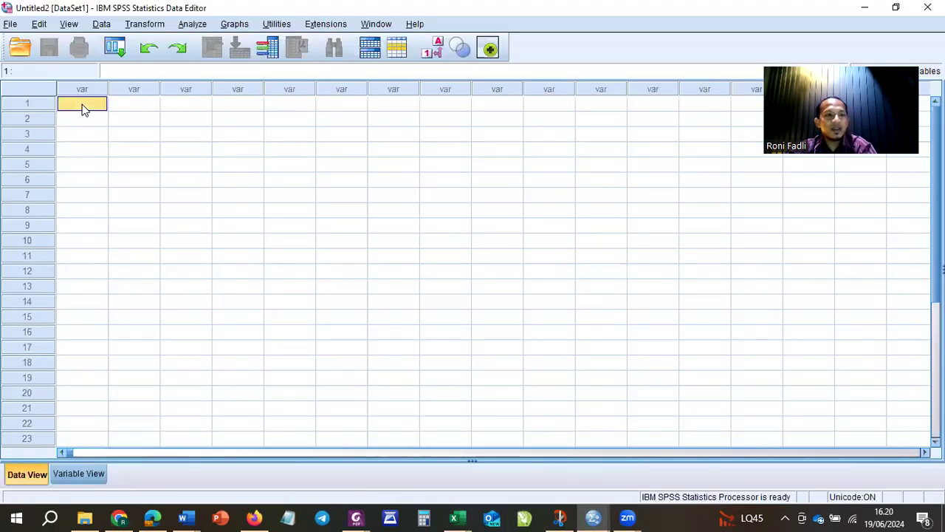
{"action": "right_click", "coordinate": [83, 108]}
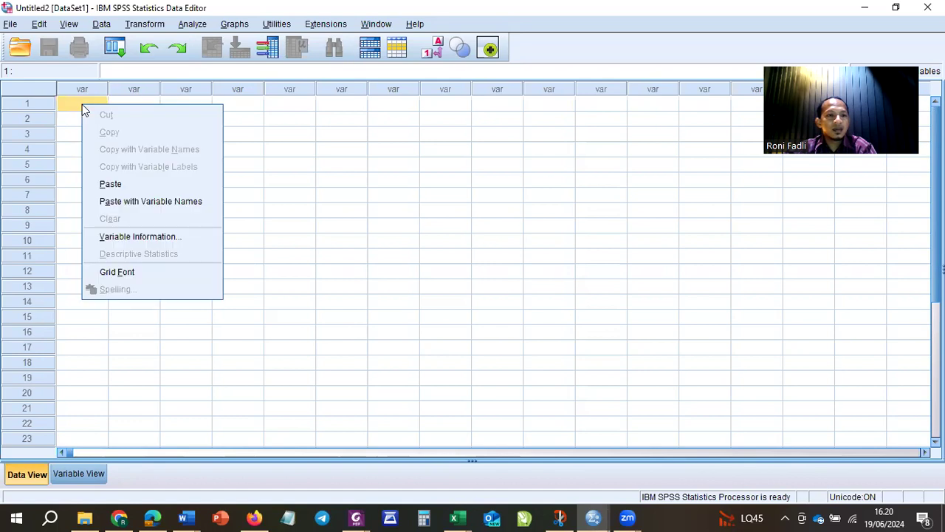
{"action": "left_click", "coordinate": [113, 189]}
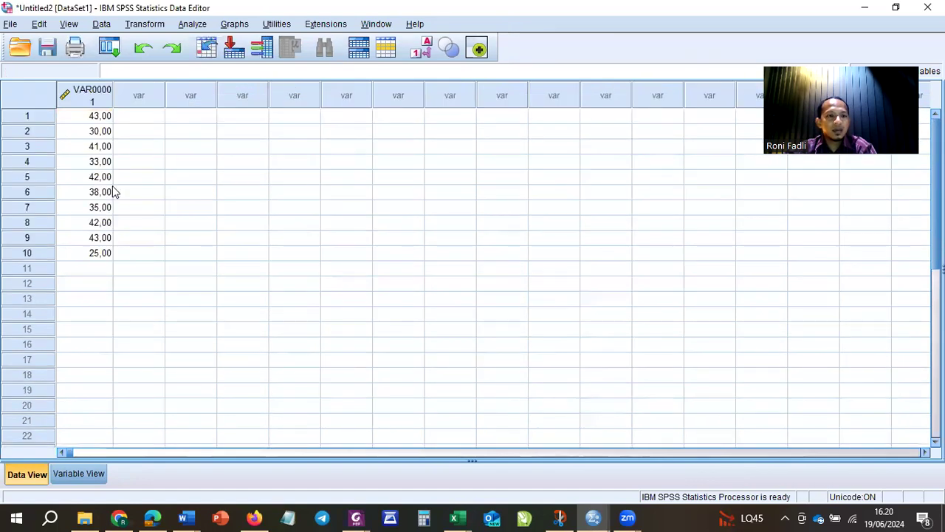
Return to the Excel workbook Data Responden Contoh and copy the ten total X2 values, L6:L15, on the X2 sheet.
{"action": "left_click", "coordinate": [122, 121]}
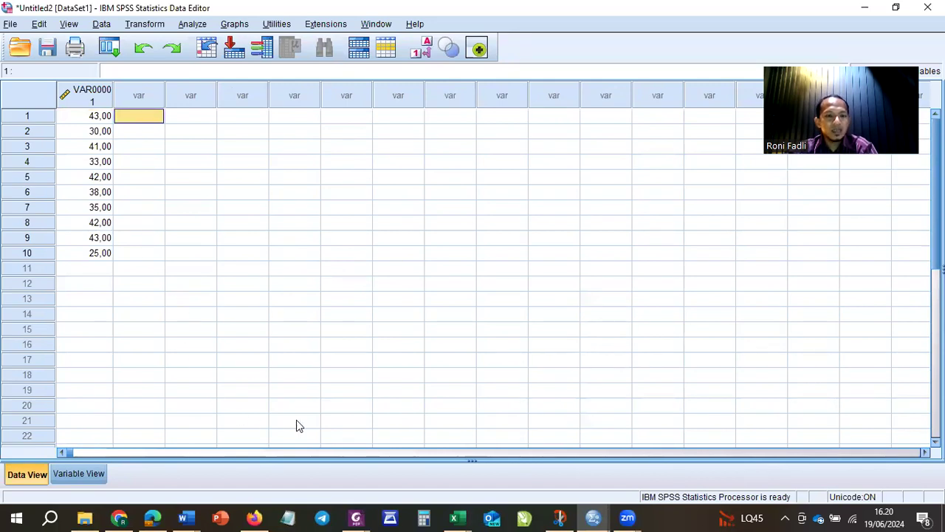
{"action": "left_click", "coordinate": [458, 517]}
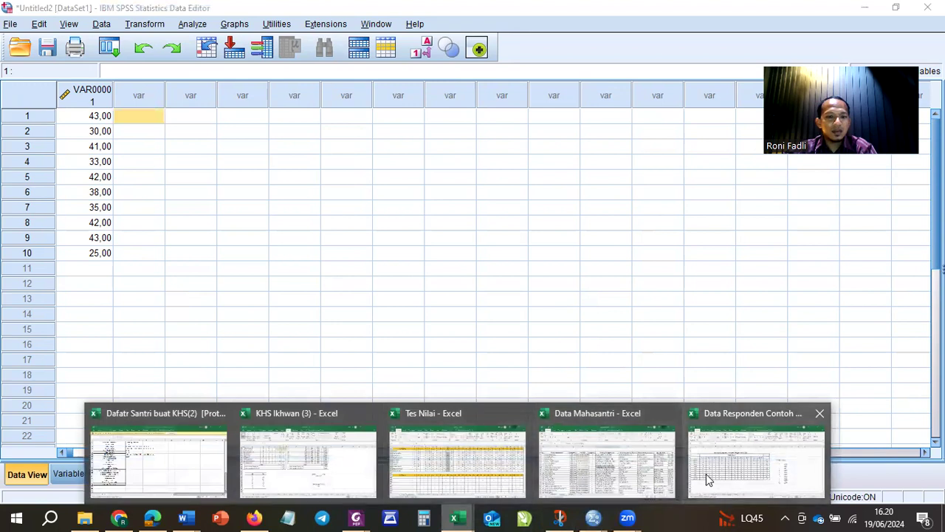
{"action": "left_click", "coordinate": [706, 473]}
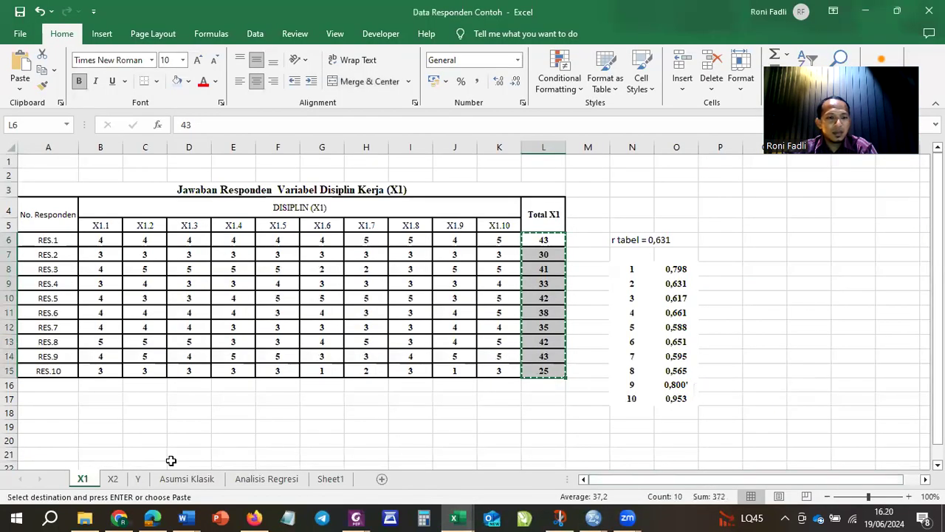
{"action": "left_click", "coordinate": [113, 479]}
{"action": "left_click_drag", "start_coordinate": [553, 240], "coordinate": [555, 376]}
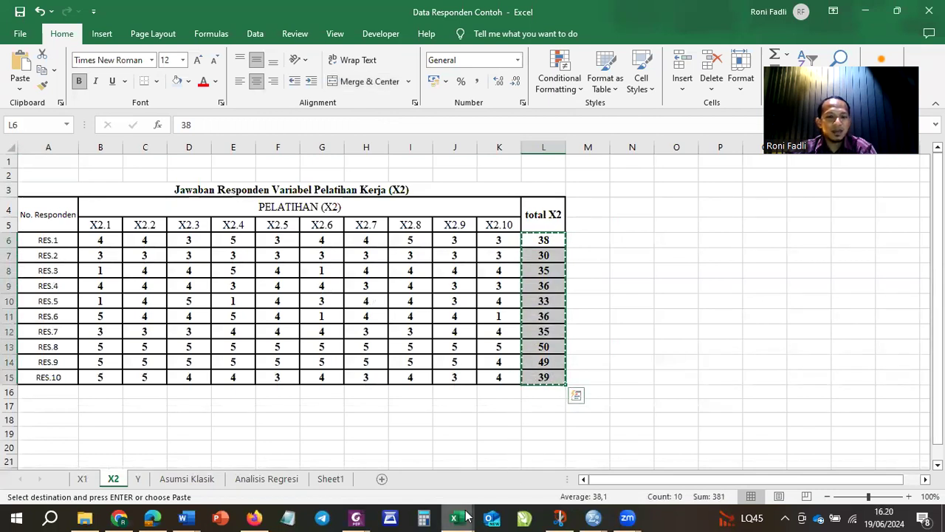
Switch to the SPSS data set and paste the total X2 values into the second column, starting at row 1.
{"action": "mouse_move", "coordinate": [595, 517]}
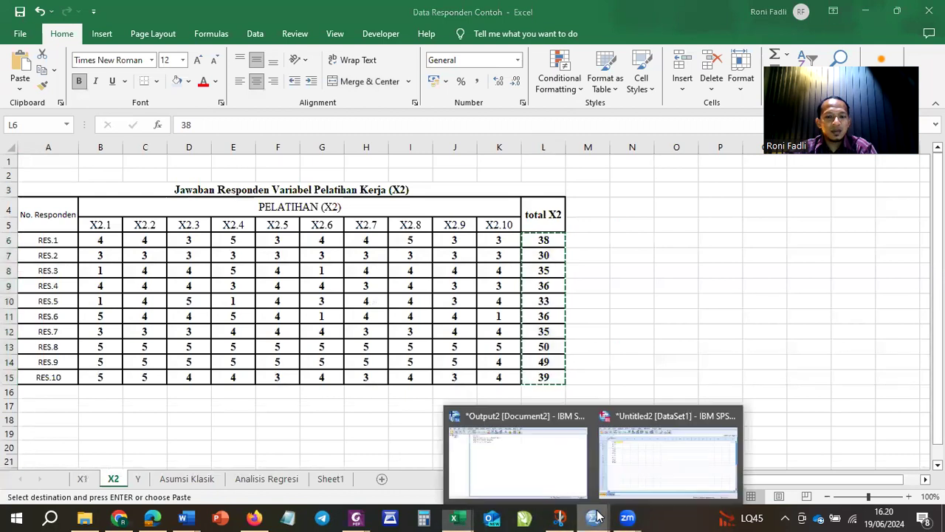
{"action": "left_click", "coordinate": [637, 473]}
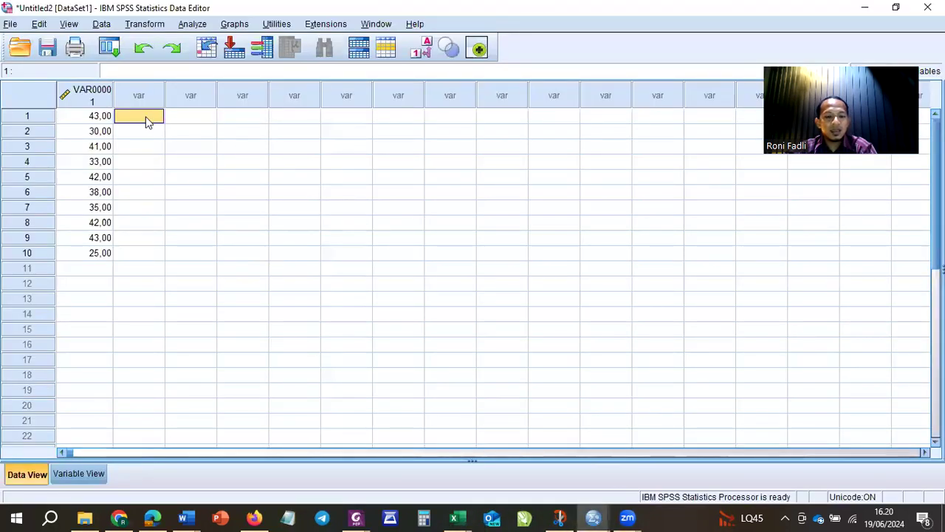
{"action": "key", "text": "ctrl+p"}
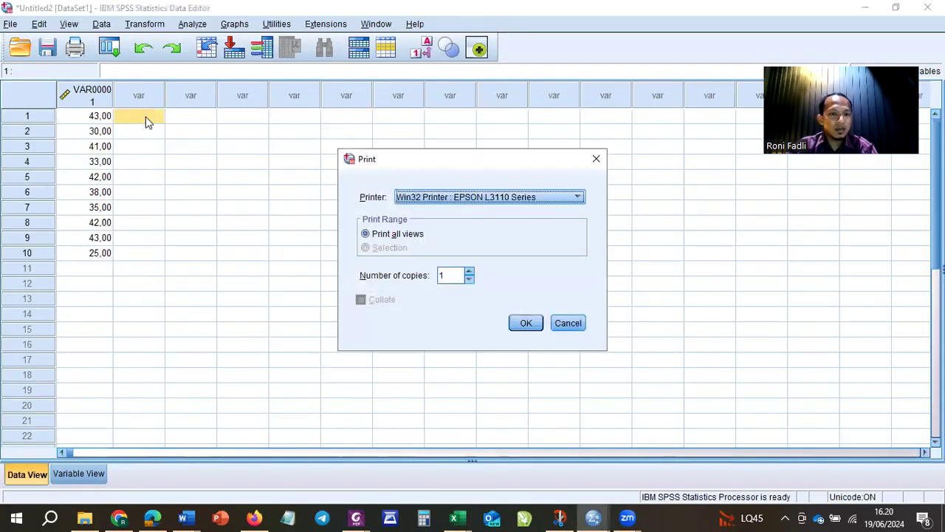
{"action": "left_click", "coordinate": [567, 324]}
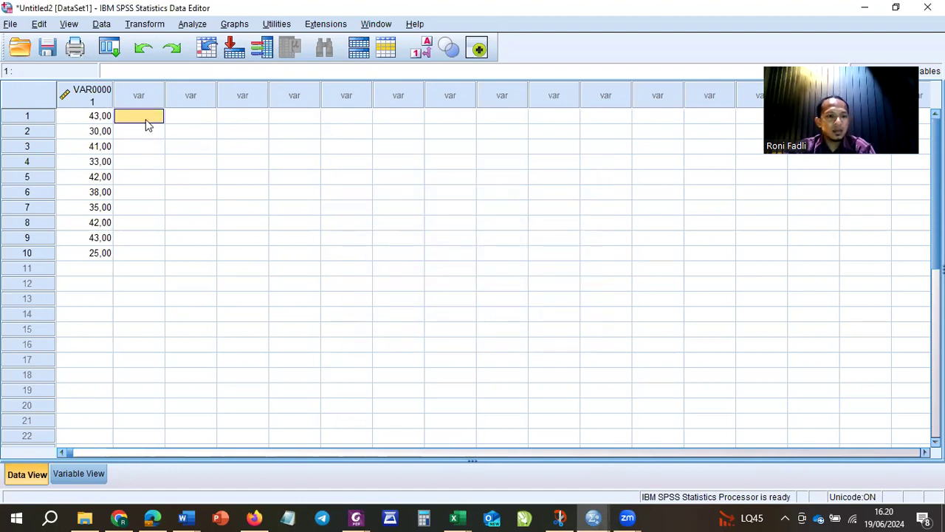
{"action": "right_click", "coordinate": [152, 116]}
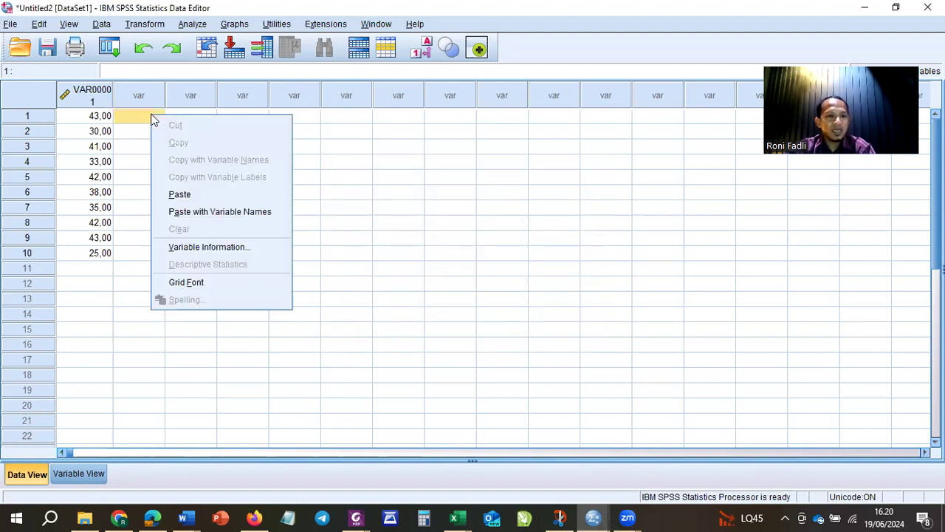
{"action": "left_click", "coordinate": [183, 194]}
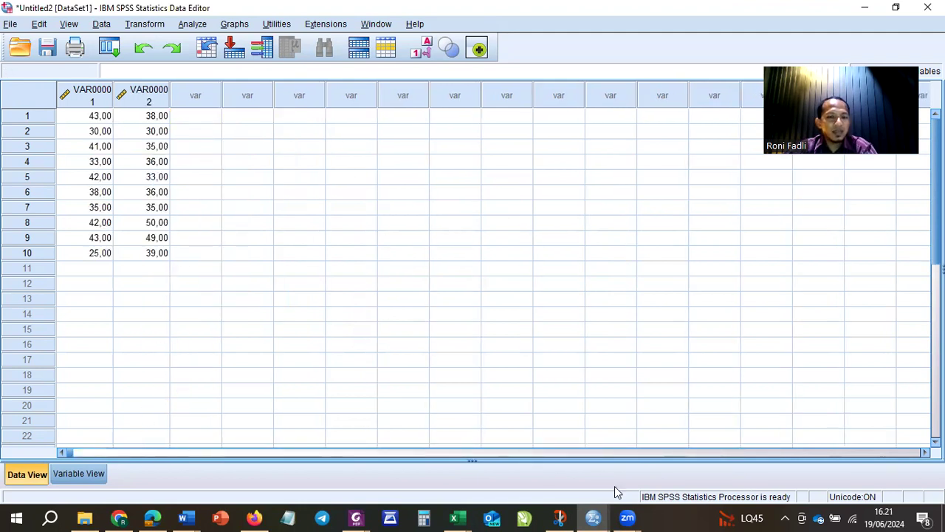
Return to the Excel workbook Data Responden Contoh and copy the ten Total Y values, L6:L15, on the Y sheet.
{"action": "left_click", "coordinate": [455, 517]}
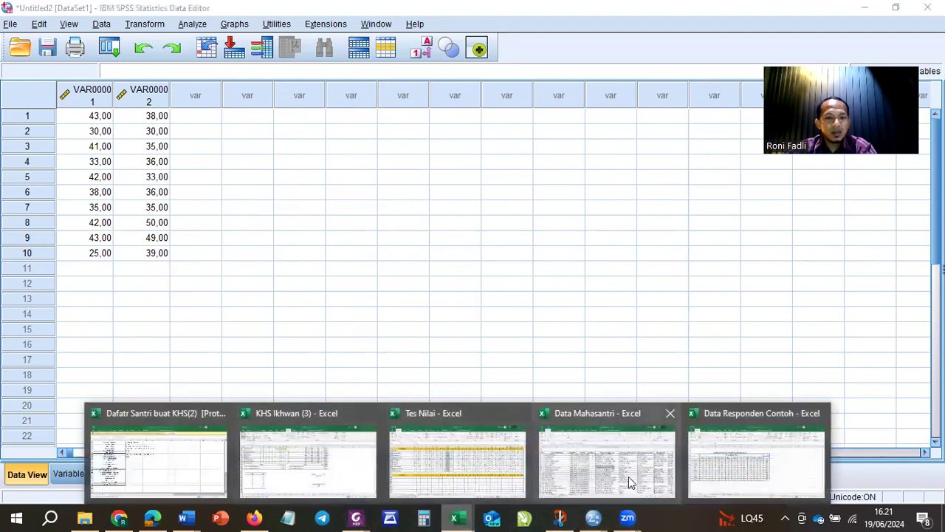
{"action": "left_click", "coordinate": [768, 454]}
{"action": "left_click", "coordinate": [137, 478]}
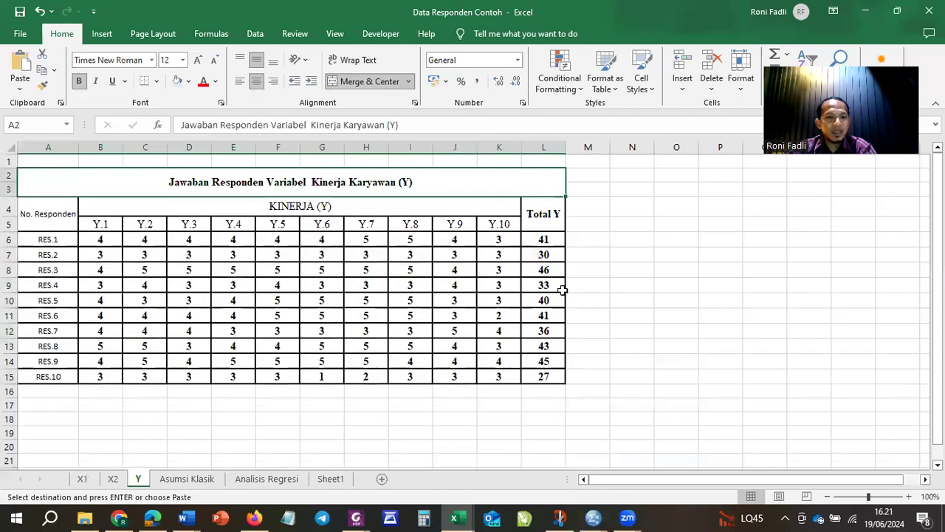
{"action": "left_click_drag", "start_coordinate": [555, 241], "coordinate": [564, 376]}
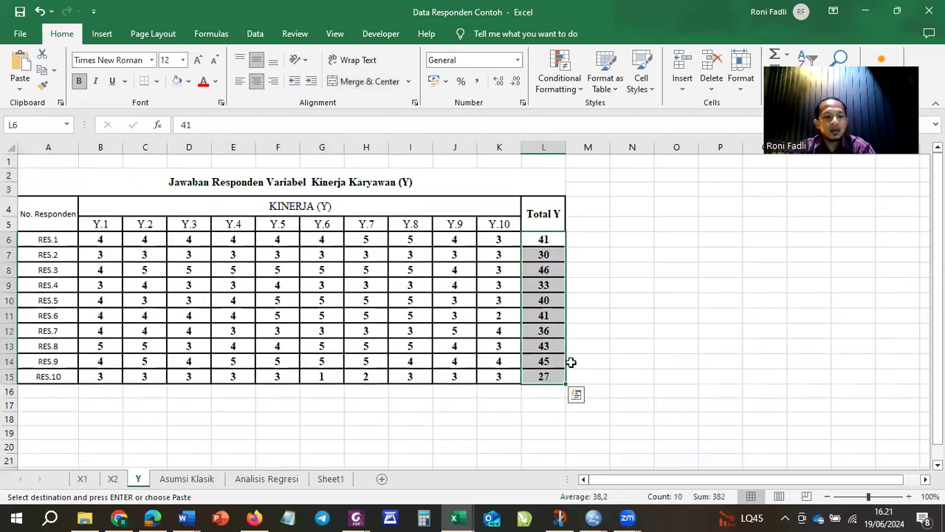
{"action": "key", "text": "ctrl+c"}
Switch to the SPSS data set and paste the Total Y values into the third column, starting at row 1.
{"action": "mouse_move", "coordinate": [593, 517]}
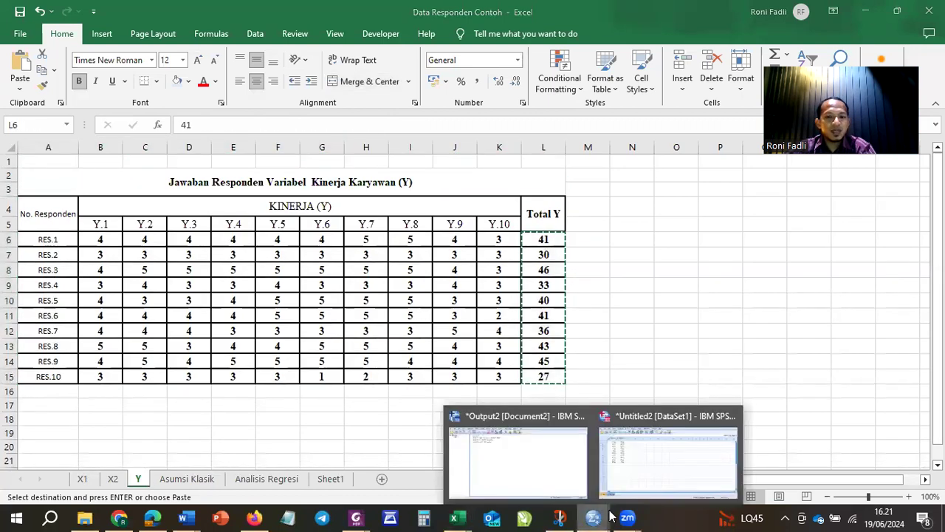
{"action": "left_click", "coordinate": [657, 465]}
{"action": "left_click", "coordinate": [210, 116]}
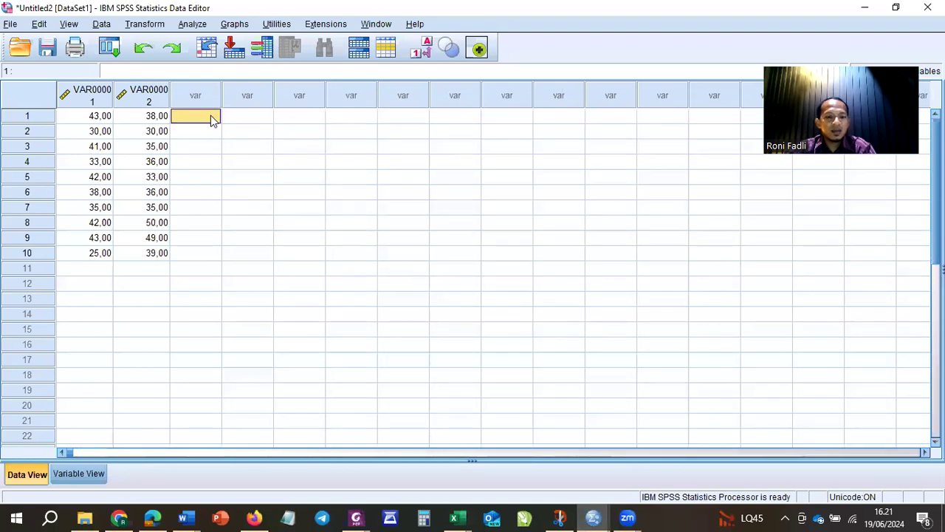
{"action": "right_click", "coordinate": [210, 115]}
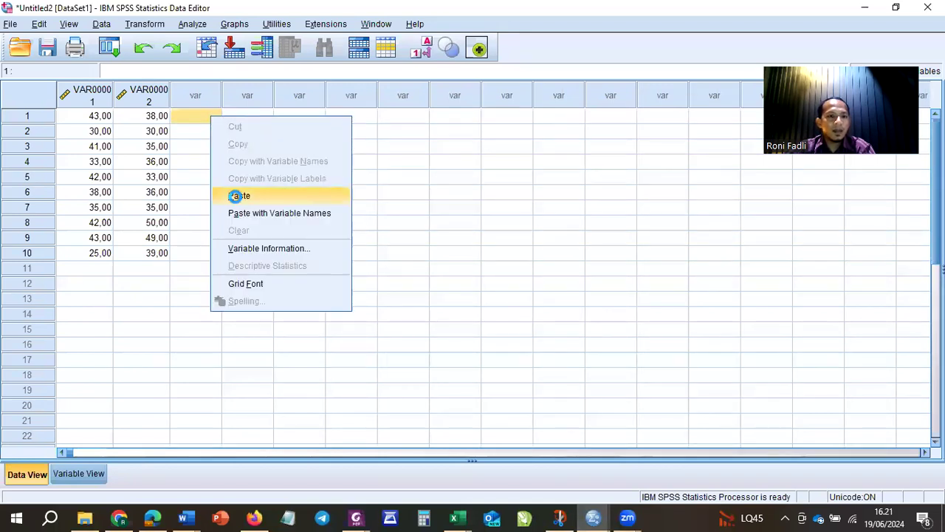
{"action": "left_click", "coordinate": [235, 194]}
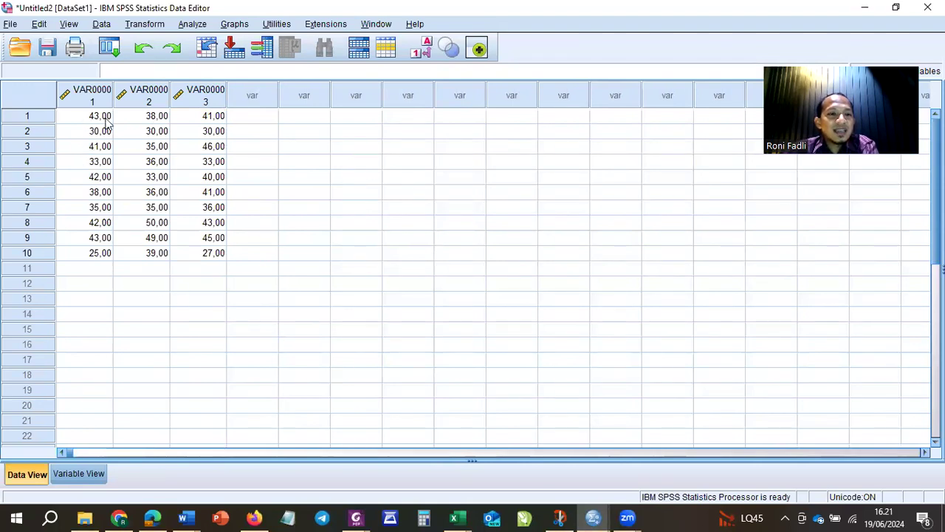
Rename the three variables in the variable definitions as X1, X2 and Y, in that order.
{"action": "left_click", "coordinate": [93, 476]}
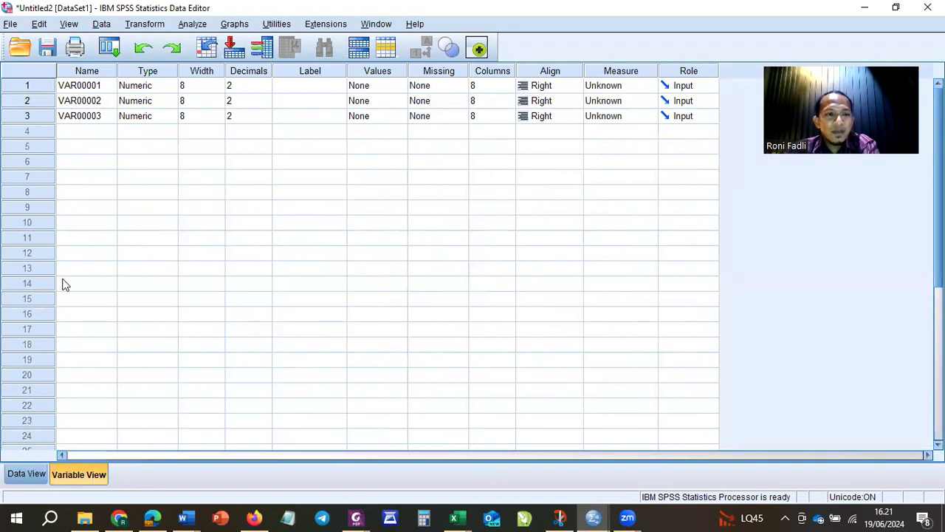
{"action": "left_click", "coordinate": [101, 88]}
{"action": "left_click", "coordinate": [101, 86]}
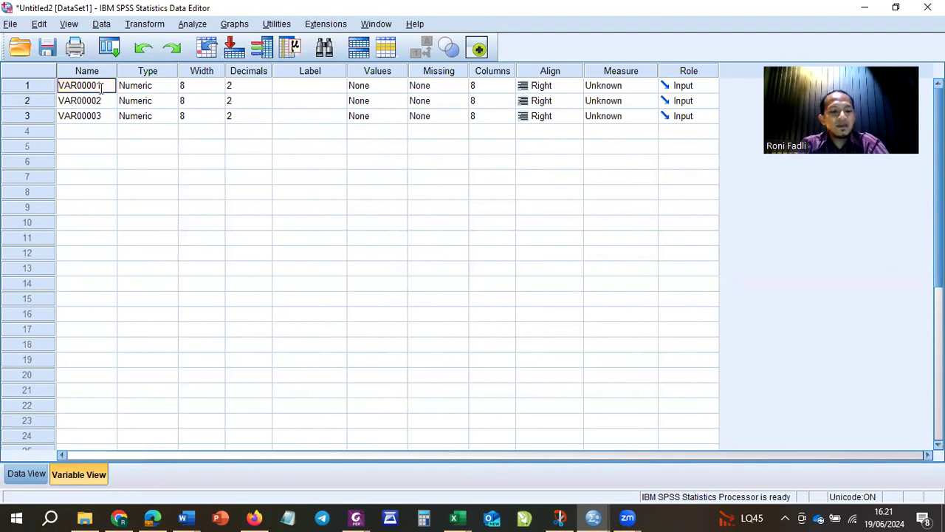
{"action": "type", "text": "X1"}
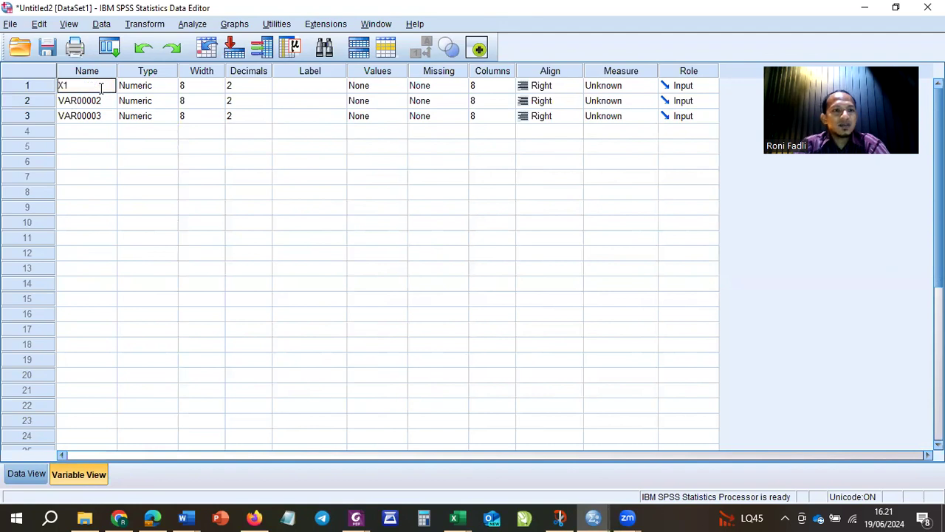
{"action": "left_click", "coordinate": [100, 107]}
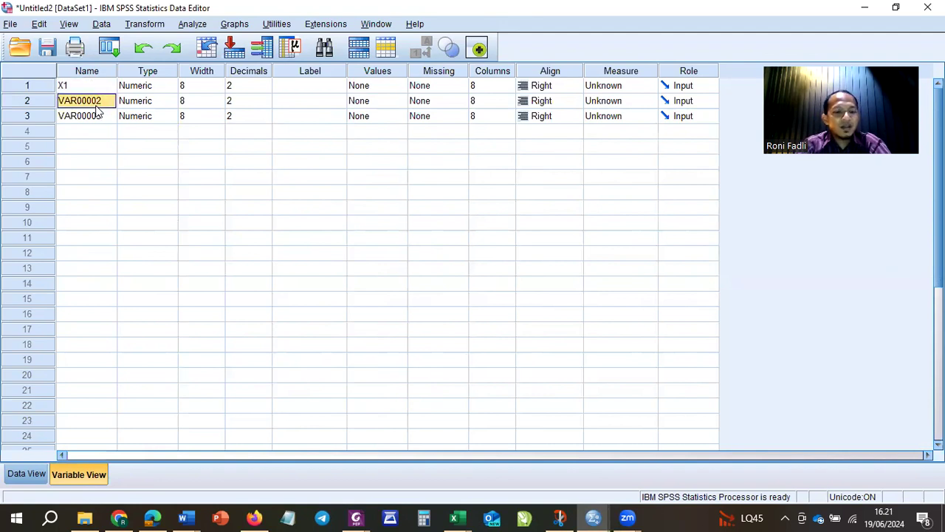
{"action": "type", "text": "X2"}
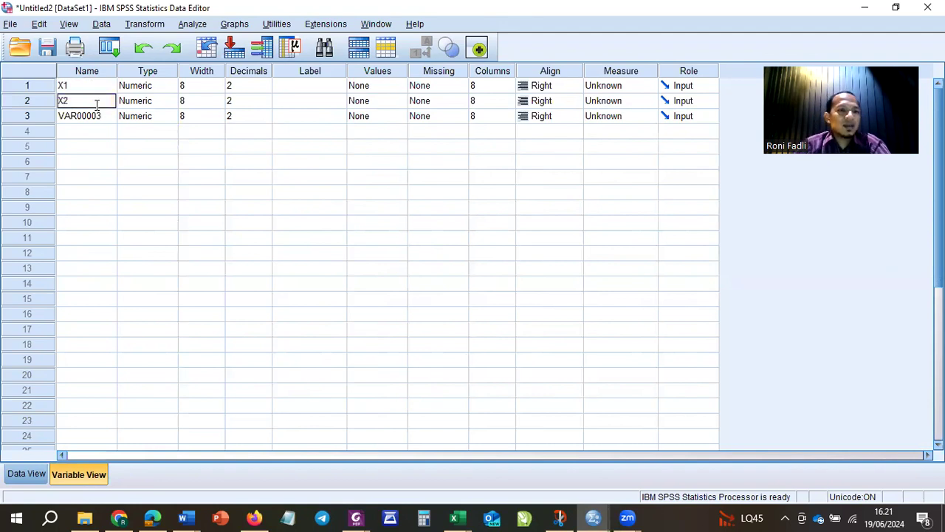
{"action": "left_click", "coordinate": [101, 120]}
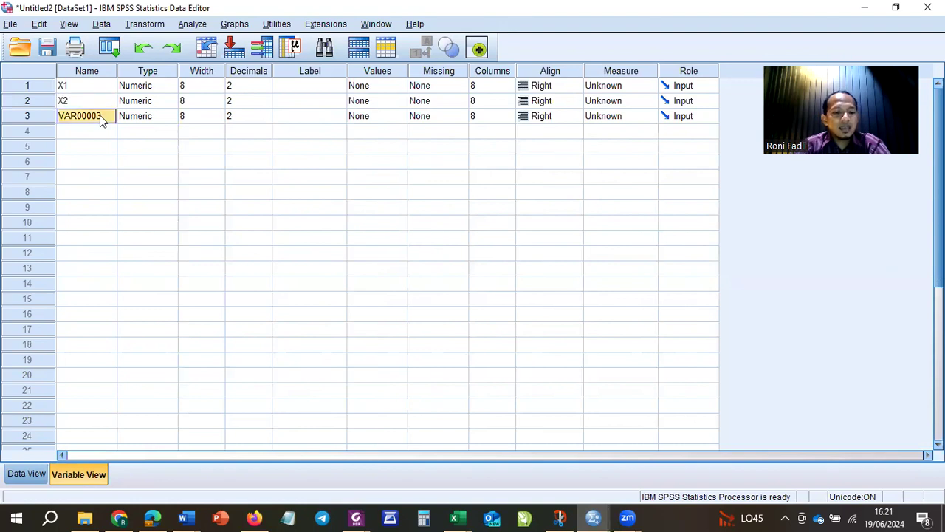
{"action": "type", "text": "Y"}
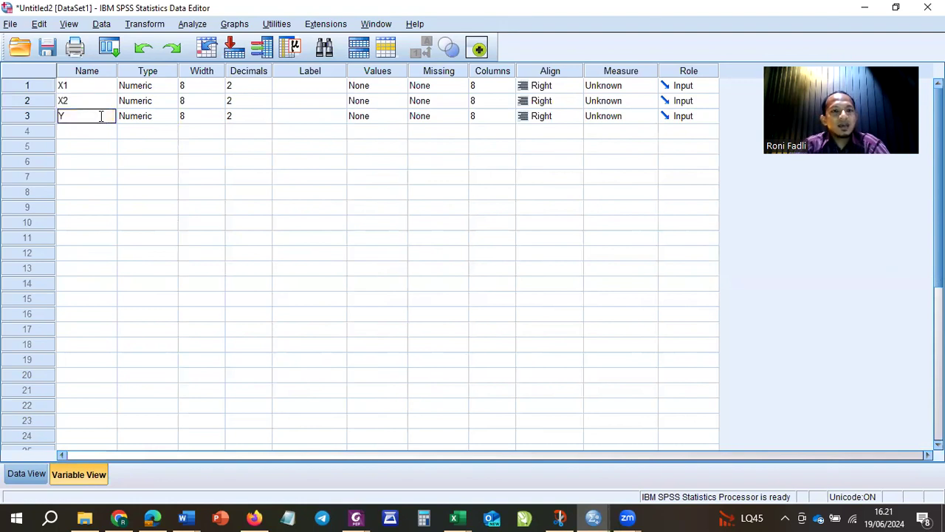
Switch to the Excel workbook Data Responden Contoh and copy the words Disiplin Kerja from the title on the X1 sheet.
{"action": "left_click", "coordinate": [133, 147]}
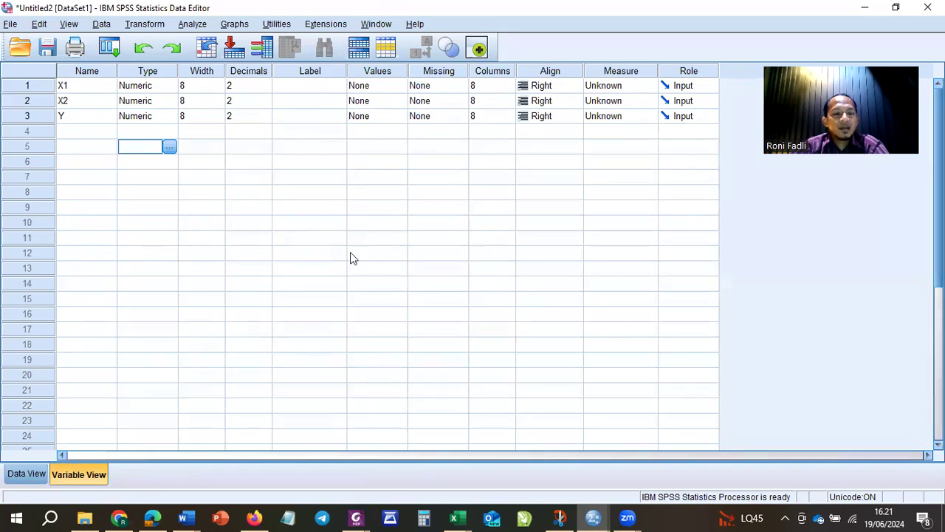
{"action": "left_click", "coordinate": [335, 88]}
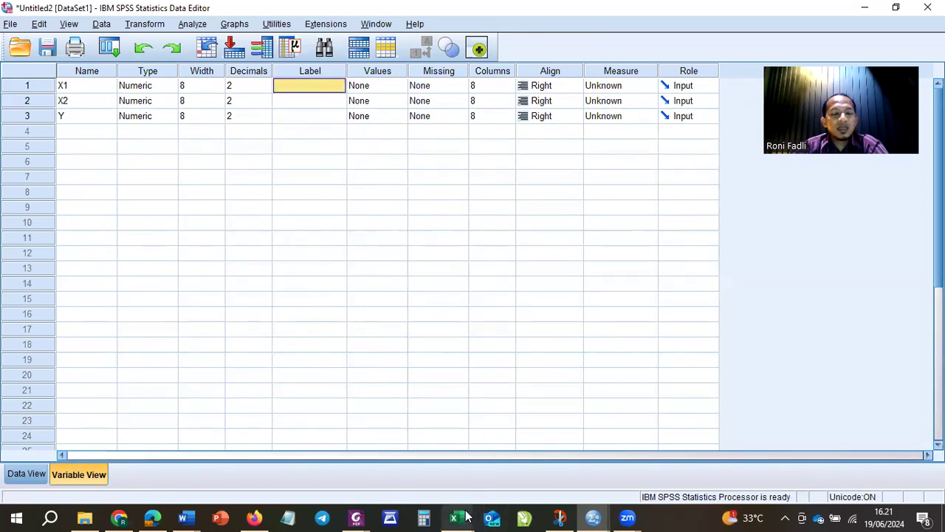
{"action": "mouse_move", "coordinate": [465, 517]}
{"action": "left_click", "coordinate": [725, 467]}
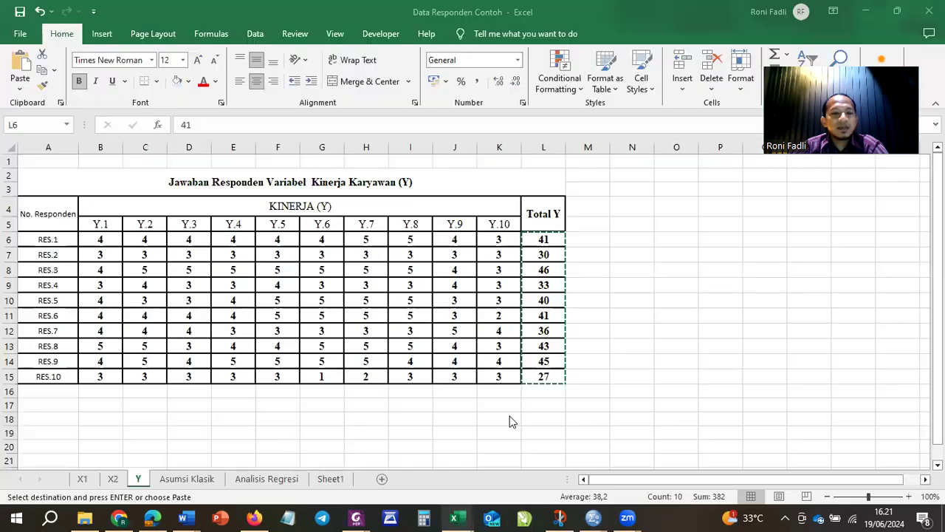
{"action": "left_click", "coordinate": [83, 478]}
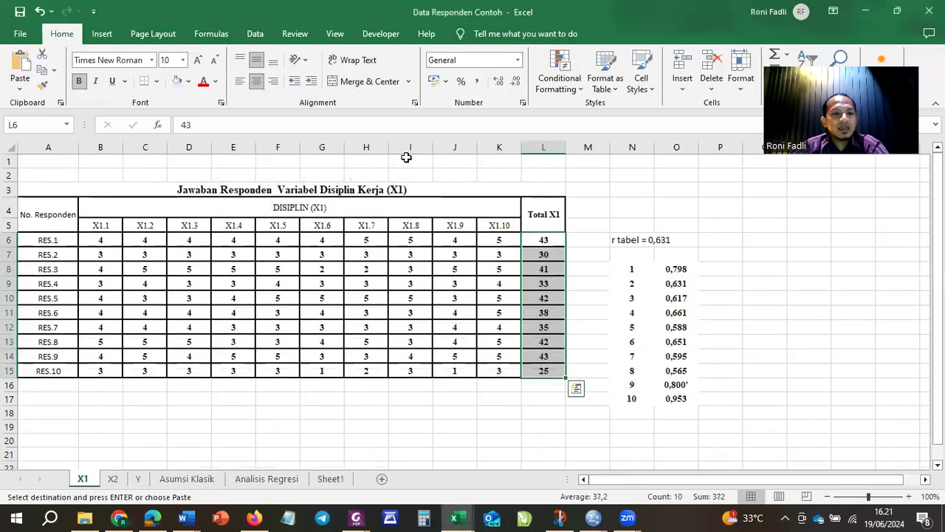
{"action": "double_click", "coordinate": [327, 190]}
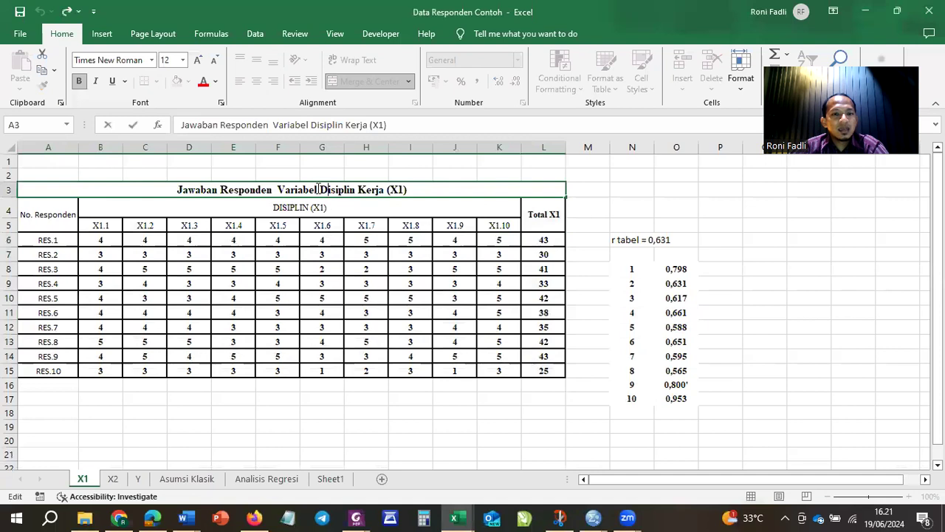
{"action": "left_click_drag", "start_coordinate": [321, 190], "coordinate": [385, 190]}
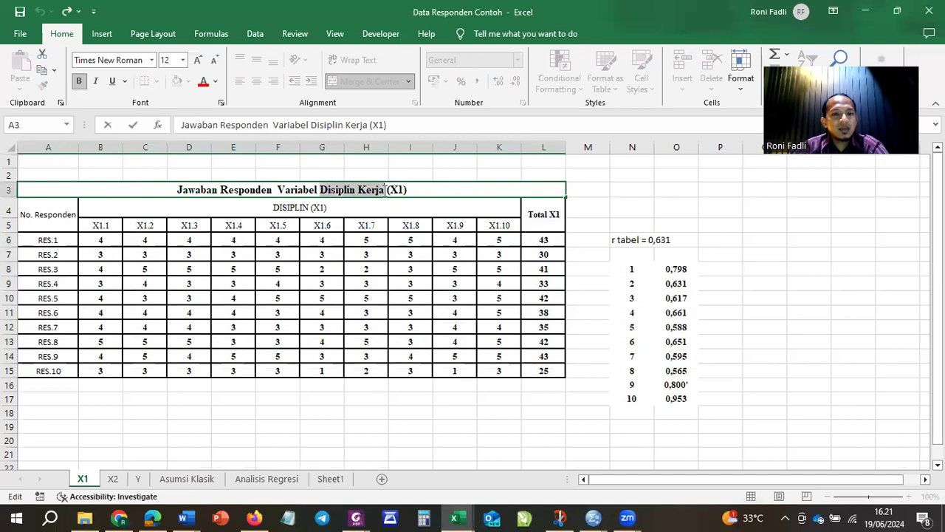
{"action": "key", "text": "ctrl+c"}
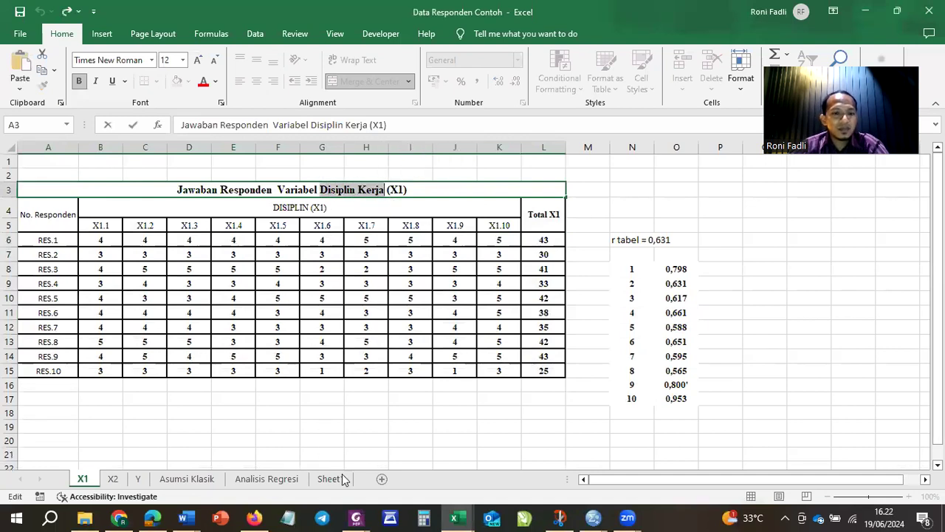
Switch to the SPSS data set and label the variable X1 as Disiplin Kerja.
{"action": "mouse_move", "coordinate": [604, 517]}
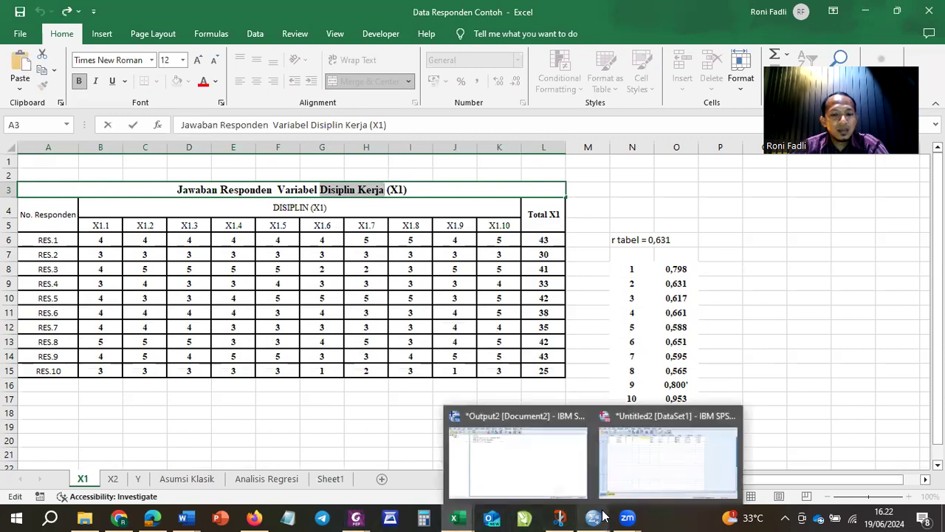
{"action": "left_click", "coordinate": [639, 474]}
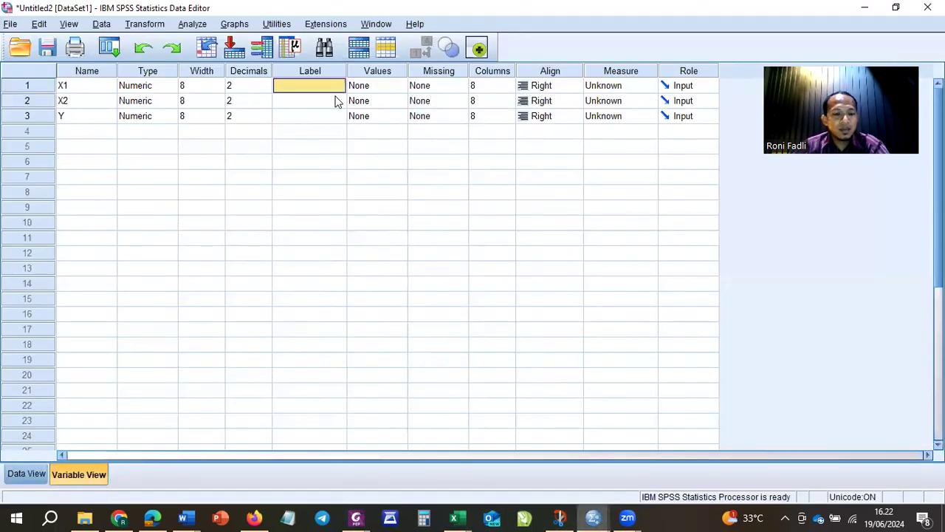
{"action": "type", "text": "Disip"}
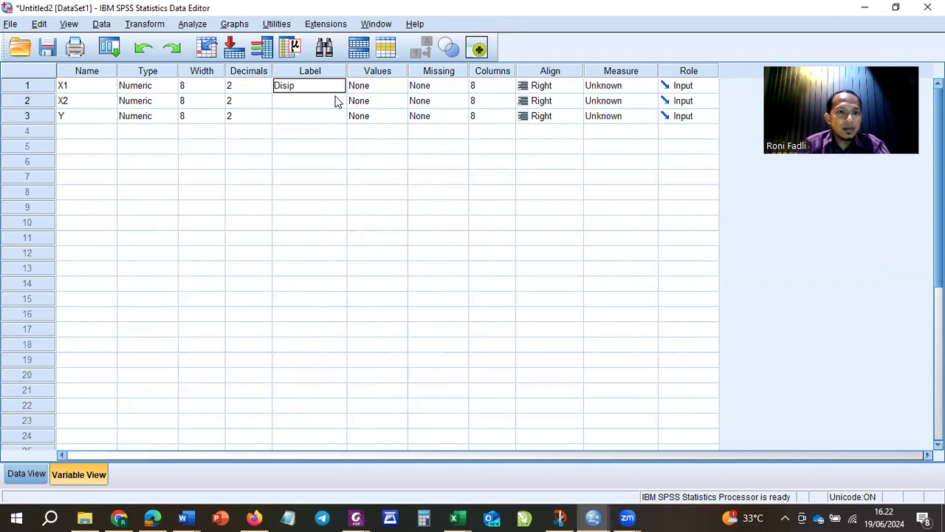
{"action": "type", "text": "lin Kerja"}
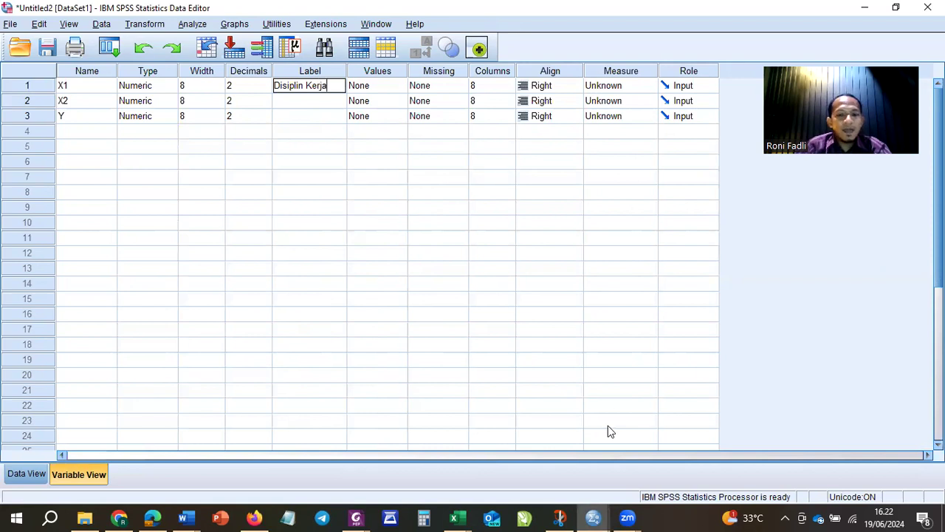
Check the title on the X2 sheet in Excel, and label the variable X2 as Pelatihan Kerja in SPSS.
{"action": "left_click", "coordinate": [453, 517]}
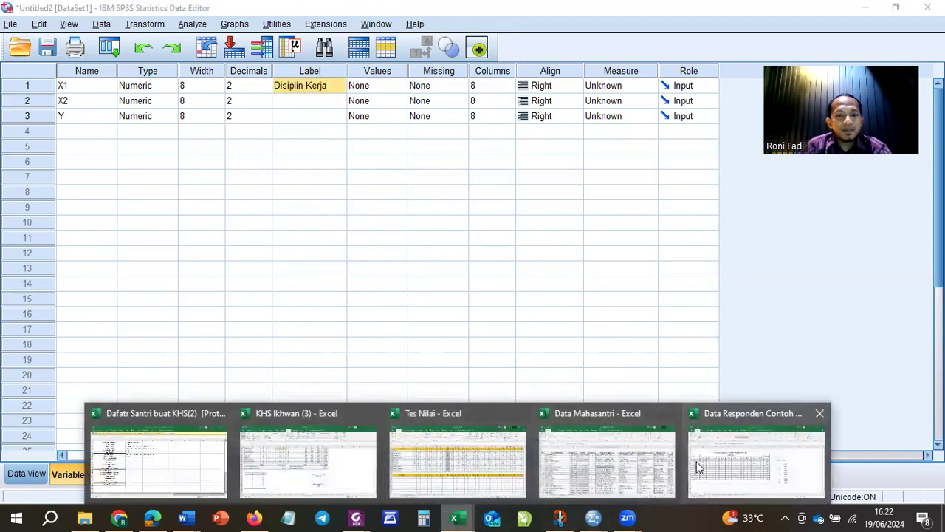
{"action": "left_click", "coordinate": [756, 461]}
{"action": "left_click", "coordinate": [113, 479]}
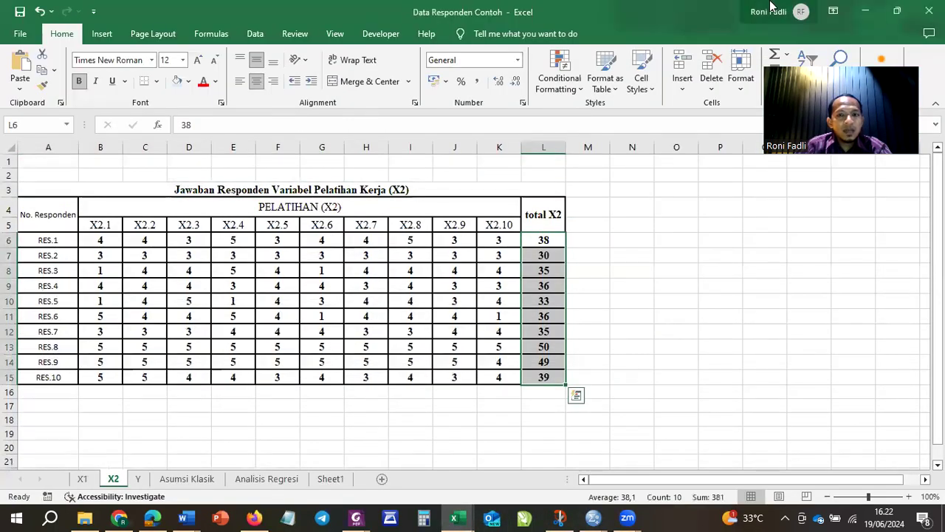
{"action": "mouse_move", "coordinate": [591, 517]}
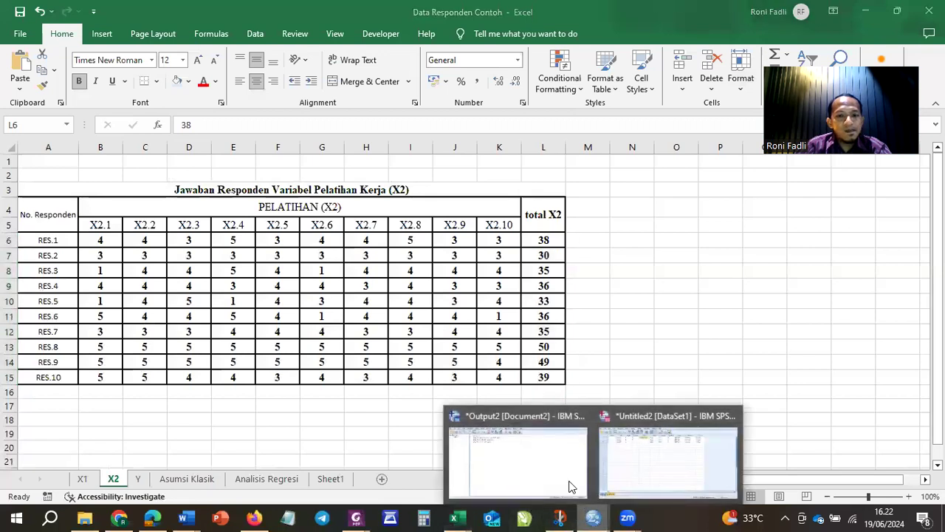
{"action": "left_click", "coordinate": [608, 487]}
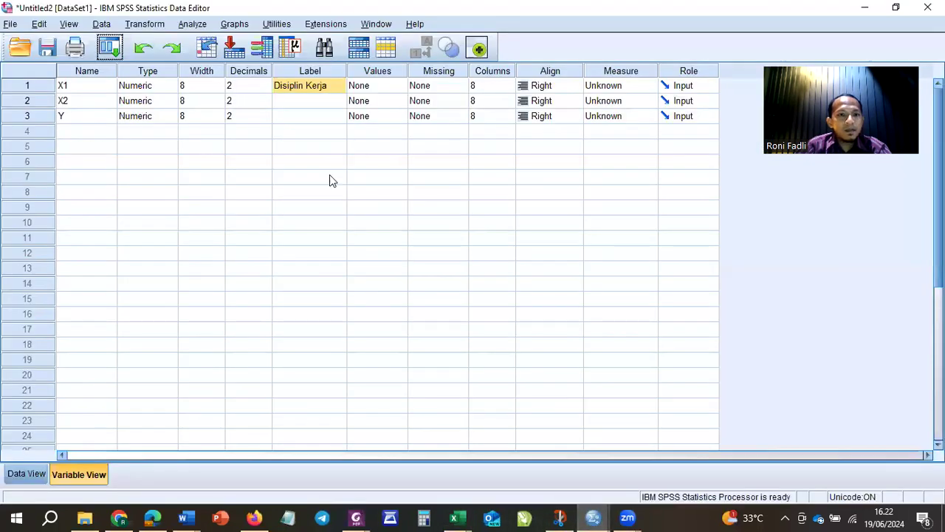
{"action": "left_click", "coordinate": [333, 102]}
{"action": "type", "text": "Pelat"}
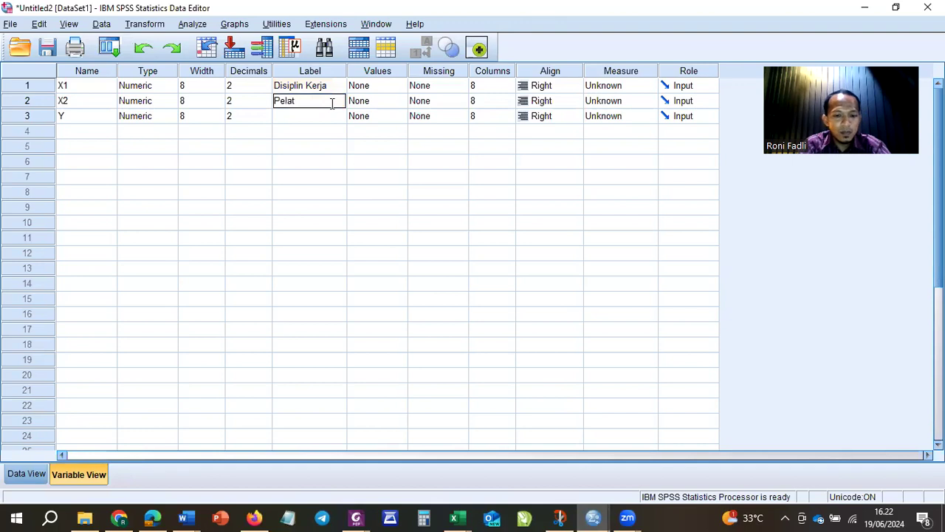
{"action": "type", "text": "ihan Kerja"}
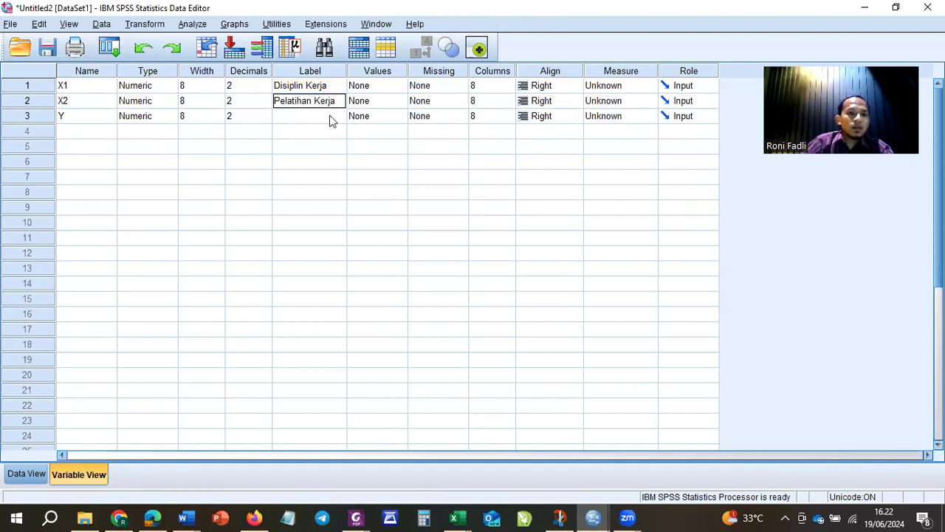
Check the title on the Y sheet in Excel, and label the variable Y as Kinerja in SPSS.
{"action": "left_click", "coordinate": [331, 120]}
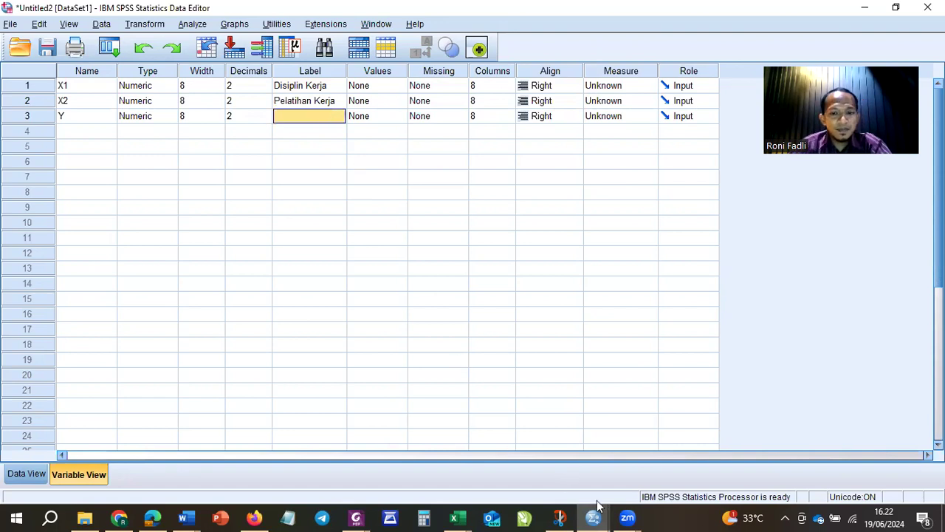
{"action": "mouse_move", "coordinate": [455, 516]}
{"action": "left_click", "coordinate": [743, 461]}
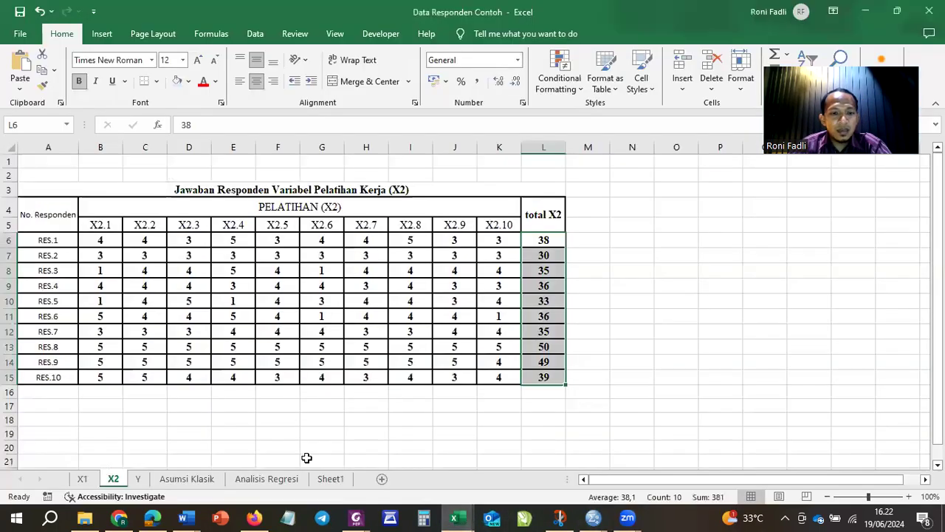
{"action": "left_click", "coordinate": [138, 478]}
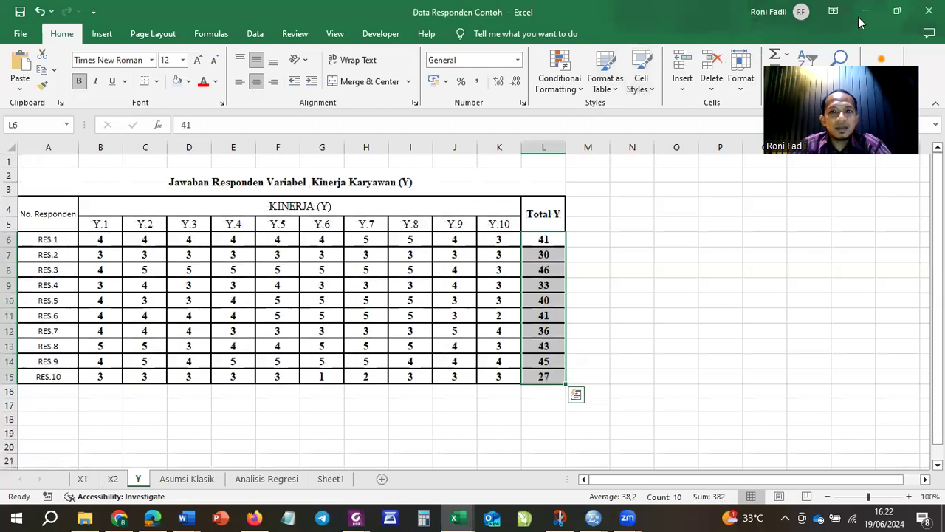
{"action": "left_click", "coordinate": [594, 517]}
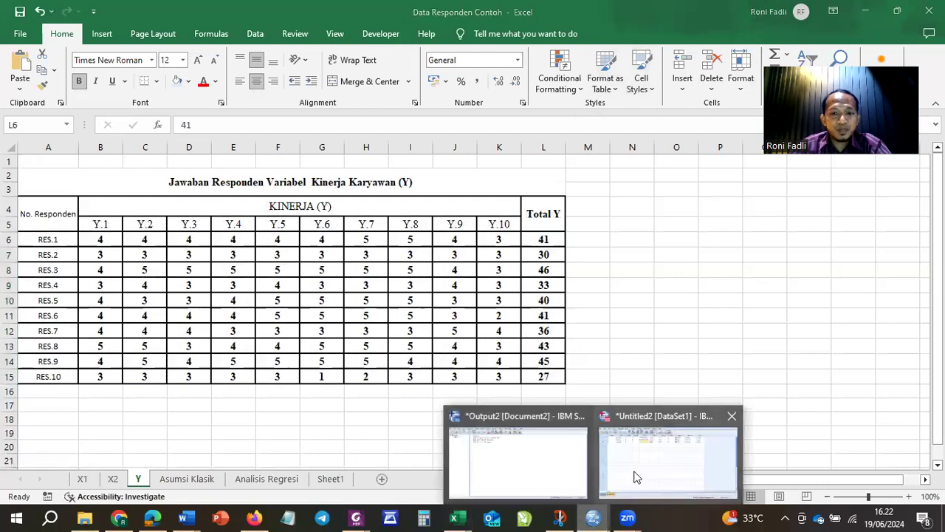
{"action": "left_click", "coordinate": [636, 472]}
{"action": "type", "text": "Kinerja"}
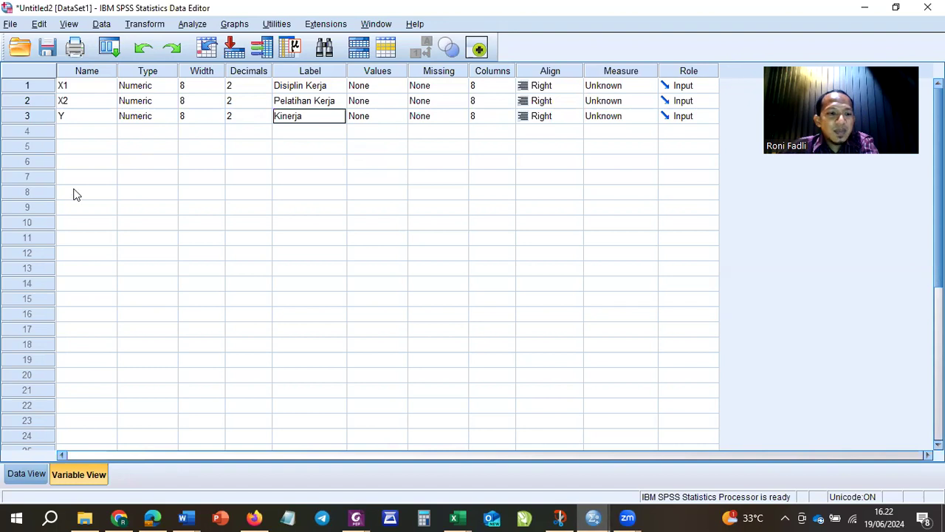
Return to the data values of X1, X2 and Y and open the Linear Regression analysis.
{"action": "left_click", "coordinate": [34, 473]}
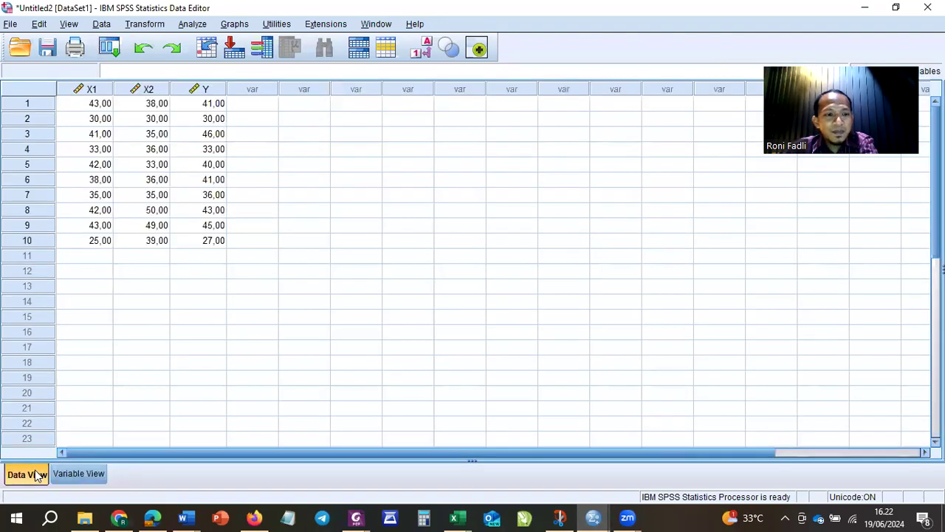
{"action": "left_click", "coordinate": [60, 474]}
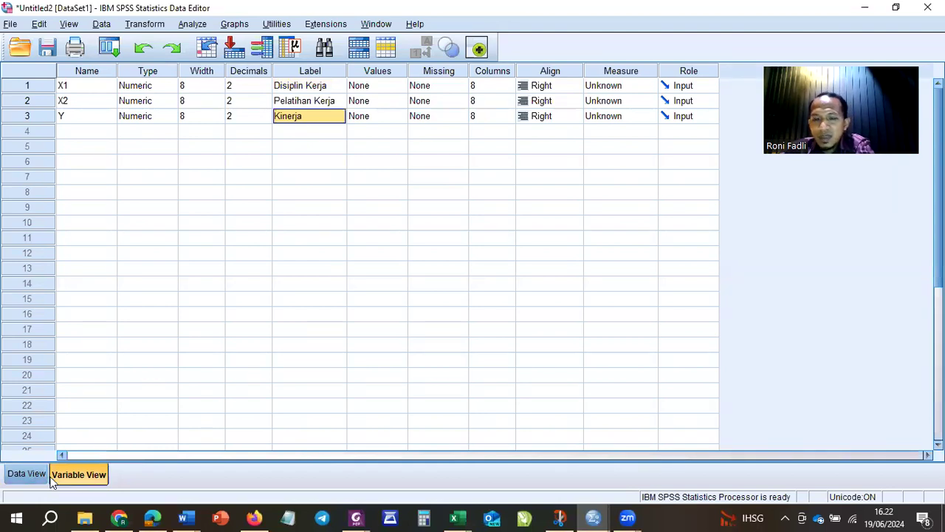
{"action": "left_click", "coordinate": [32, 474]}
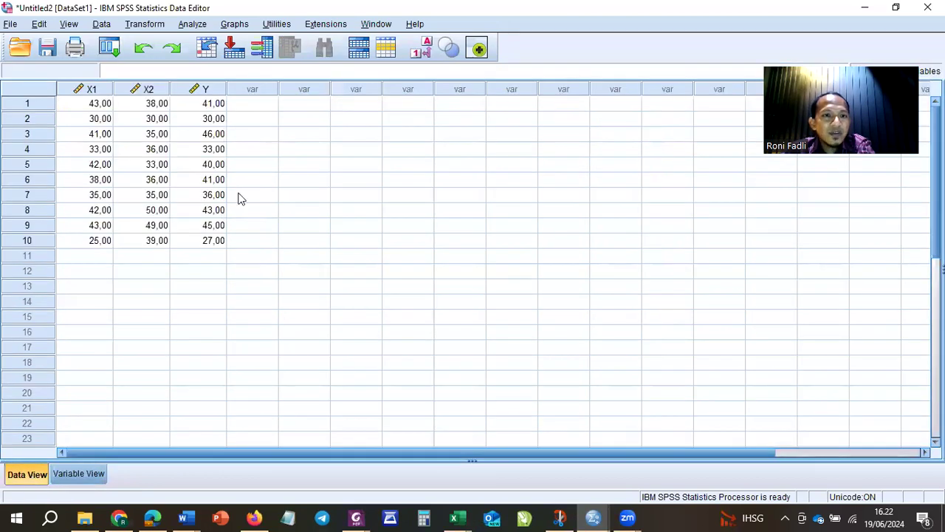
{"action": "left_click", "coordinate": [194, 25]}
{"action": "left_click", "coordinate": [193, 26]}
{"action": "left_click", "coordinate": [198, 26]}
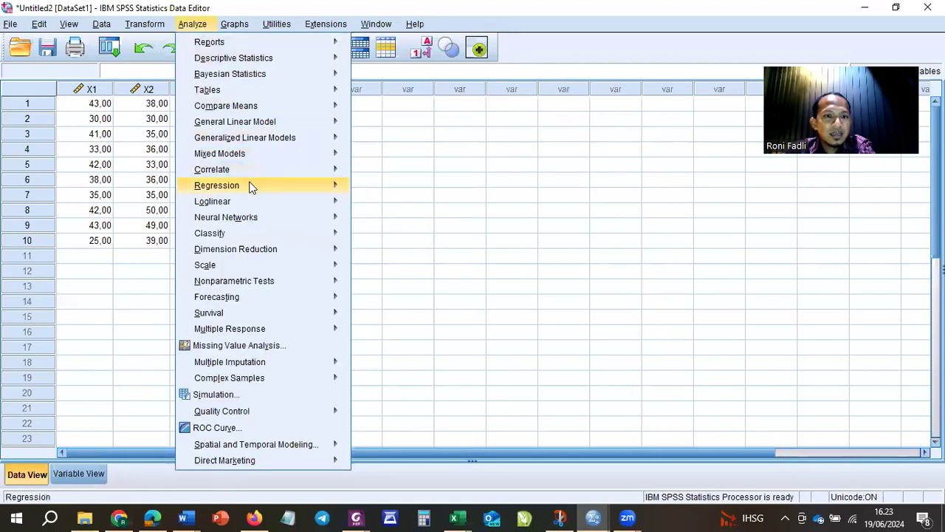
{"action": "mouse_move", "coordinate": [251, 188]}
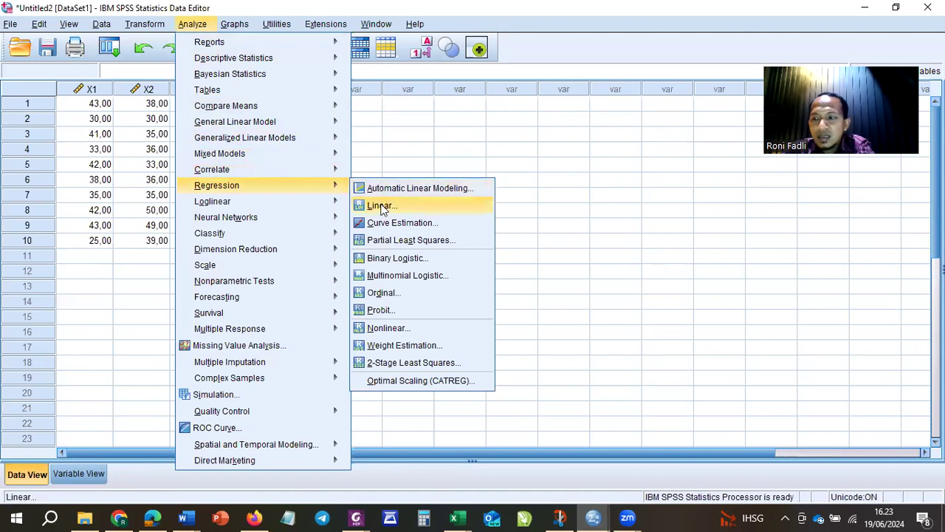
{"action": "left_click", "coordinate": [382, 207]}
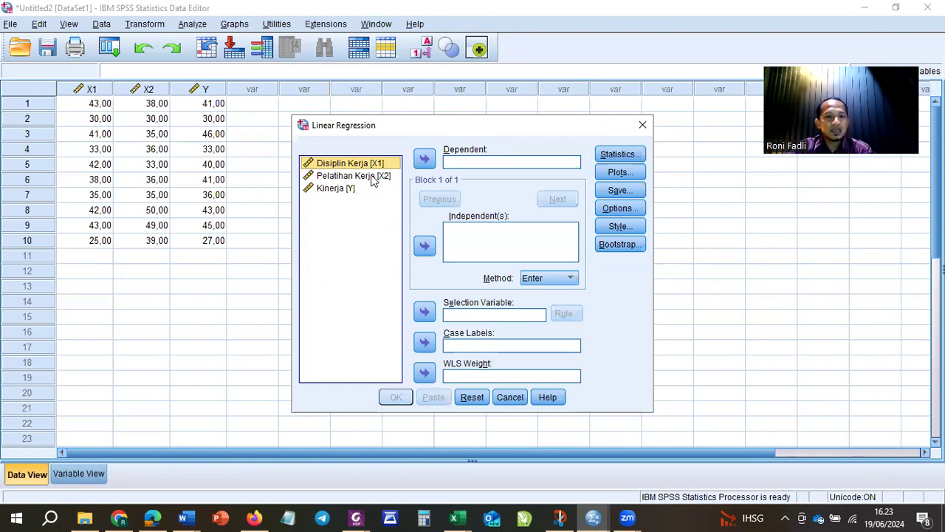
Assign Disiplin Kerja [X1] and Pelatihan Kerja [X2] as independent variables and Kinerja [Y] as the dependent variable.
{"action": "left_click", "coordinate": [373, 176], "text": "shift"}
{"action": "left_click", "coordinate": [424, 245]}
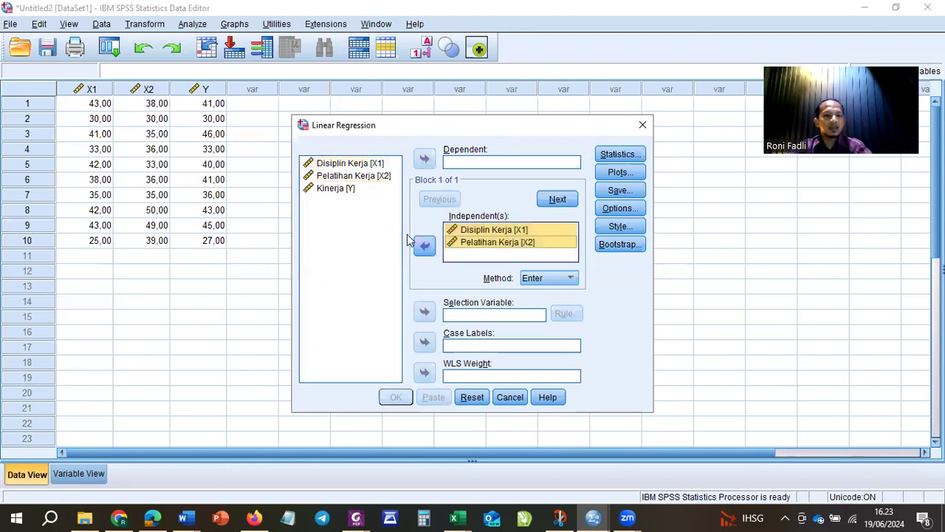
{"action": "left_click", "coordinate": [339, 189]}
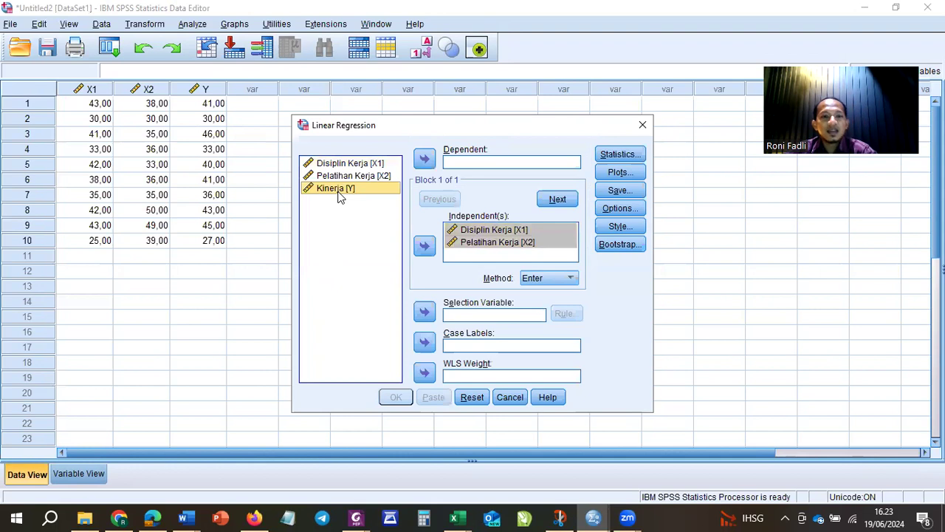
{"action": "left_click", "coordinate": [424, 160]}
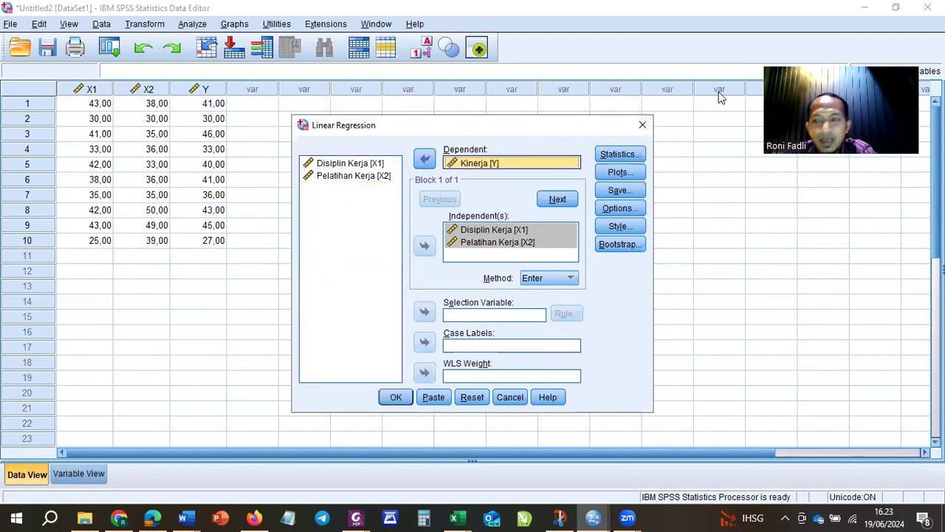
Add Descriptives, Collinearity diagnostics and Durbin-Watson to the statistics of the linear regression.
{"action": "left_click", "coordinate": [619, 154]}
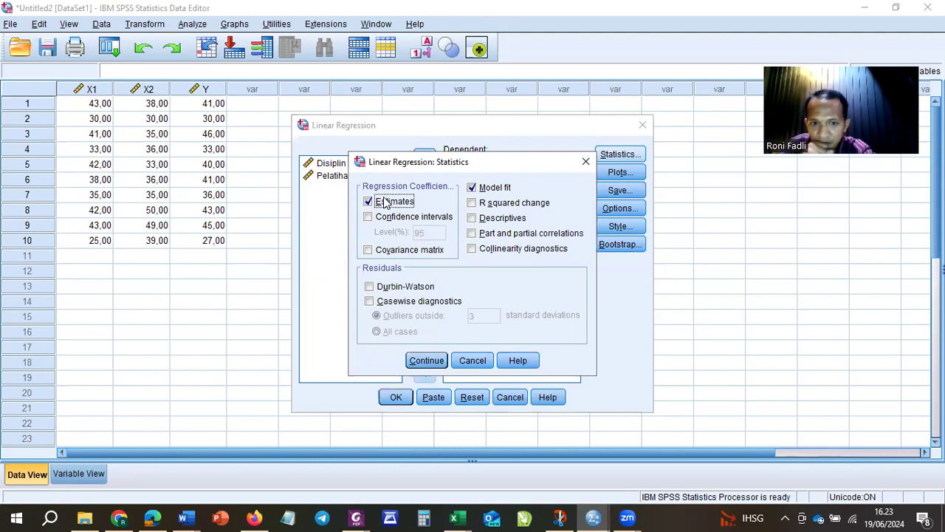
{"action": "left_click", "coordinate": [473, 218]}
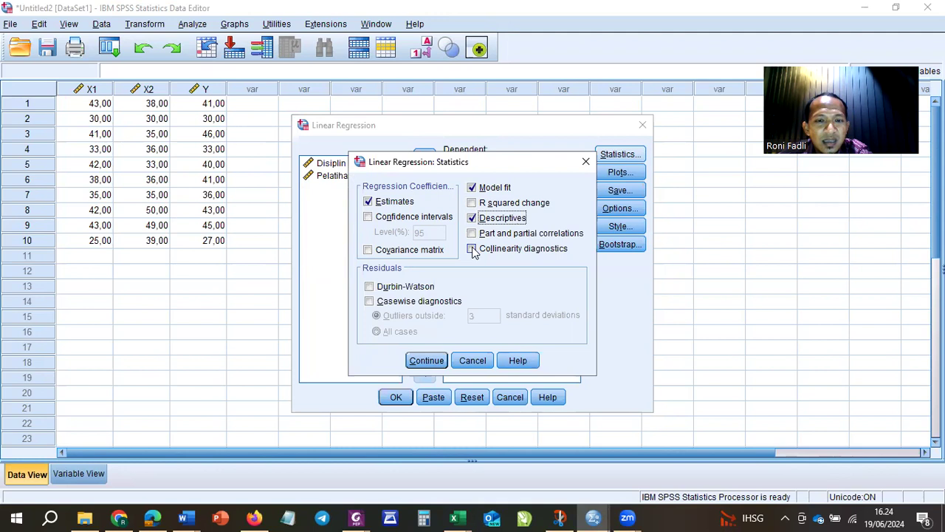
{"action": "left_click", "coordinate": [472, 249]}
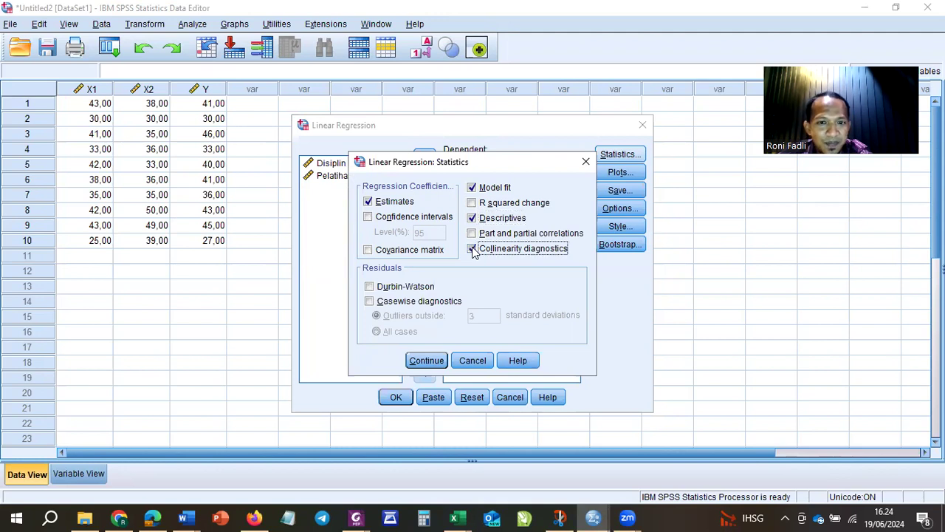
{"action": "left_click", "coordinate": [370, 288]}
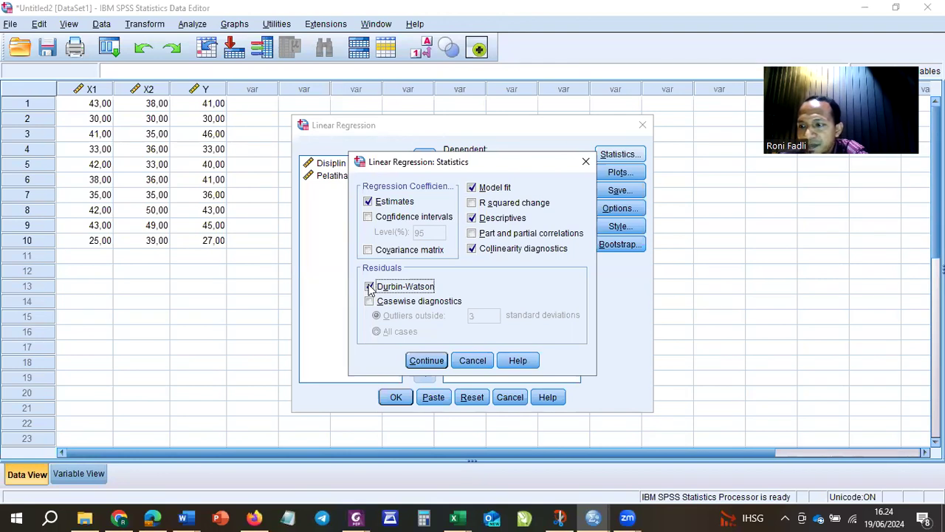
{"action": "left_click", "coordinate": [439, 363]}
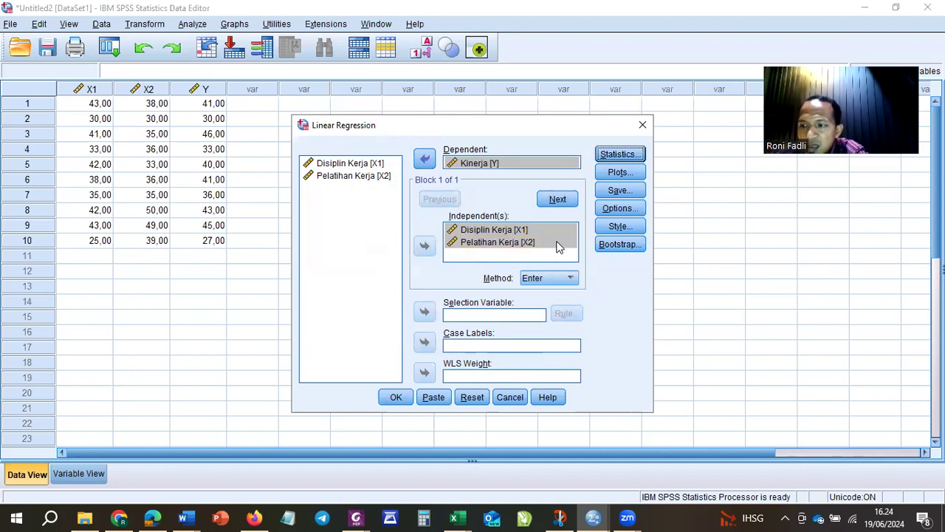
Define the regression scatterplot with *ZPRED as the X variable and *SRESID as the Y variable.
{"action": "left_click", "coordinate": [631, 179]}
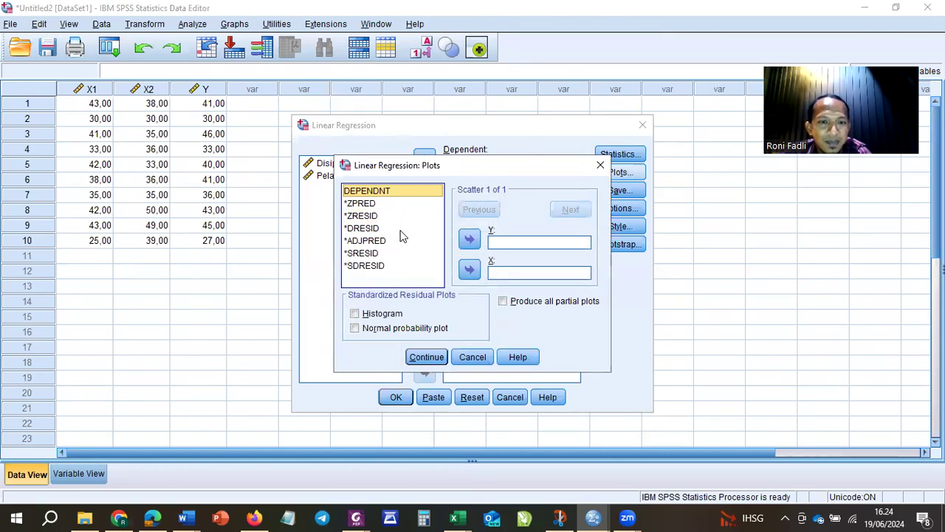
{"action": "left_click", "coordinate": [373, 205]}
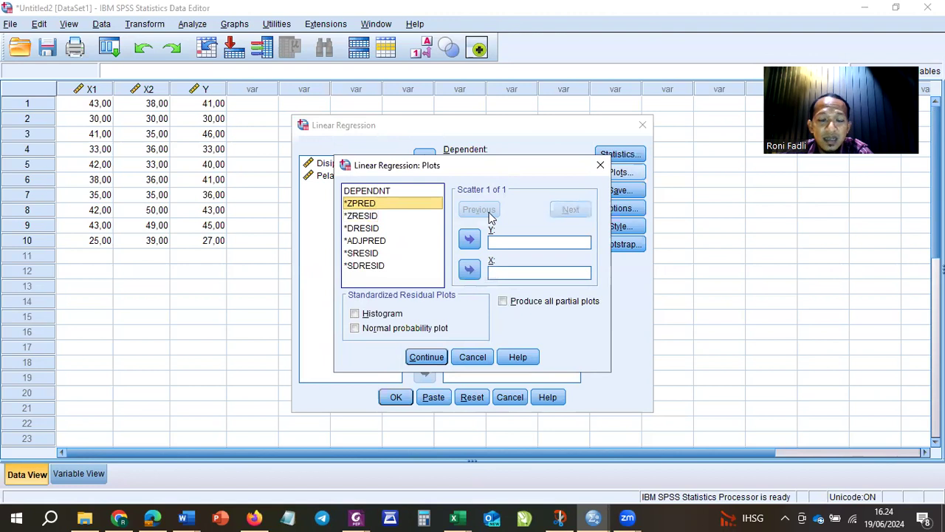
{"action": "left_click", "coordinate": [469, 271]}
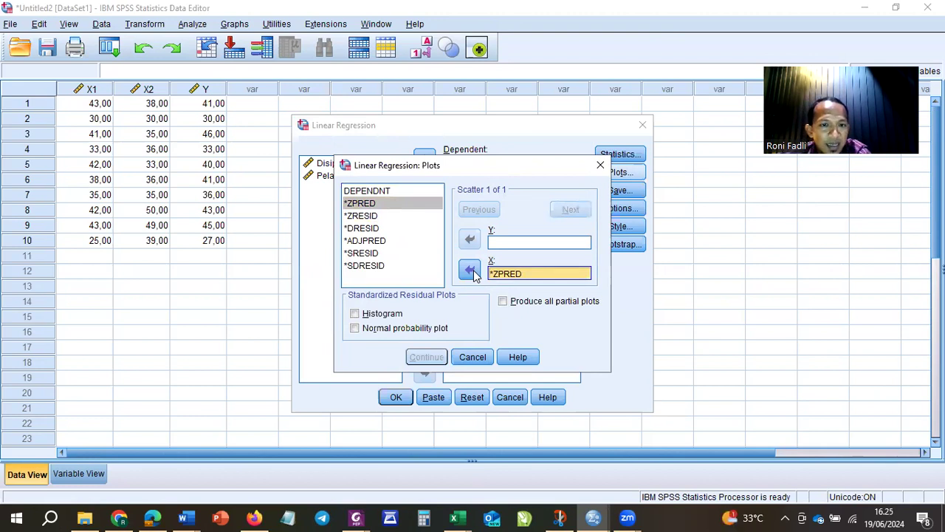
{"action": "left_click", "coordinate": [370, 255]}
{"action": "left_click", "coordinate": [370, 255]}
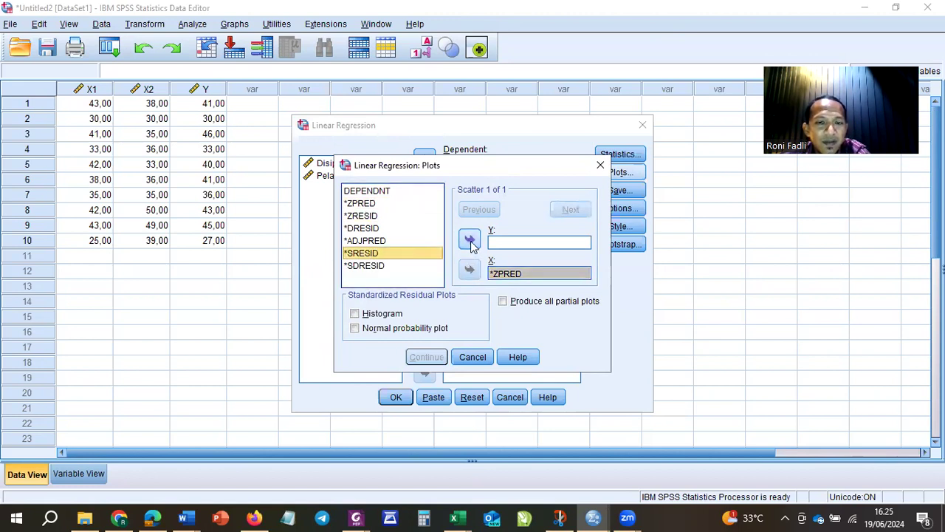
{"action": "left_click", "coordinate": [470, 240]}
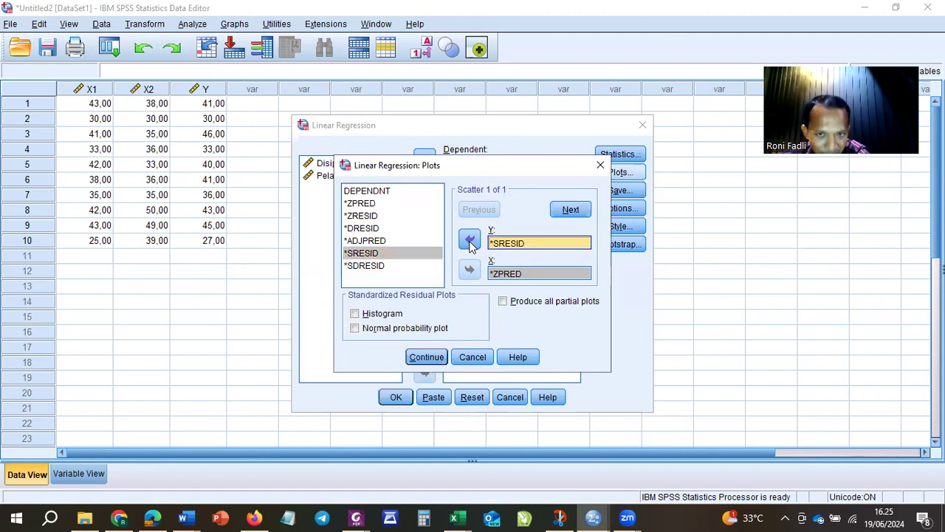
Include the histogram and the normal probability plot as standardized residual plots and accept the plot settings.
{"action": "left_click", "coordinate": [355, 314]}
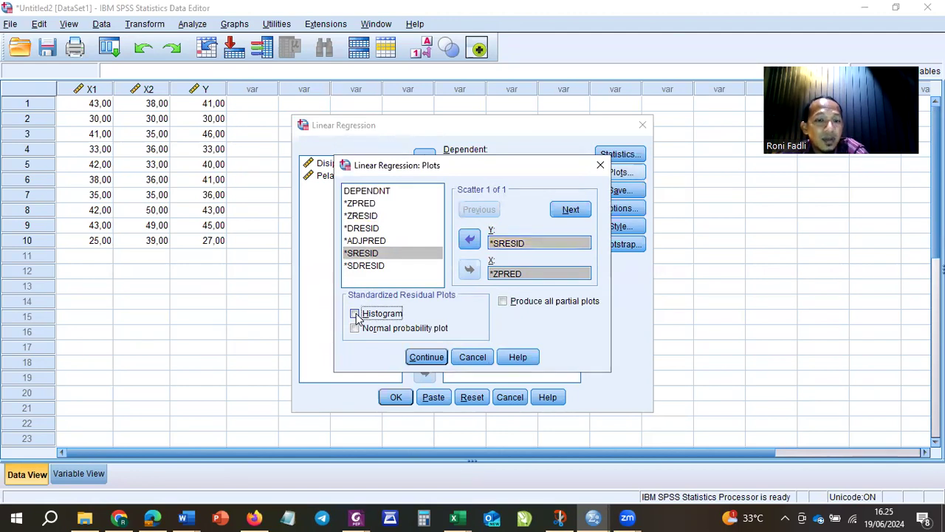
{"action": "left_click", "coordinate": [355, 328]}
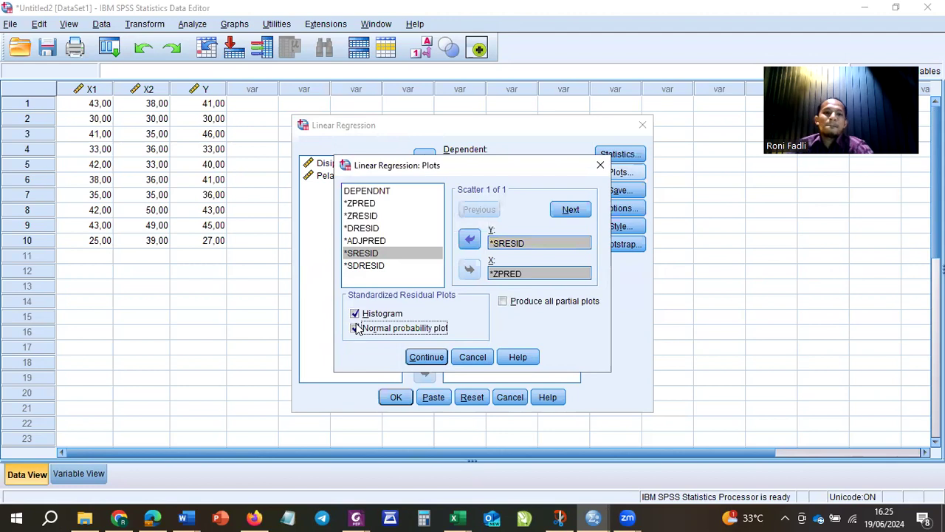
{"action": "left_click", "coordinate": [427, 358]}
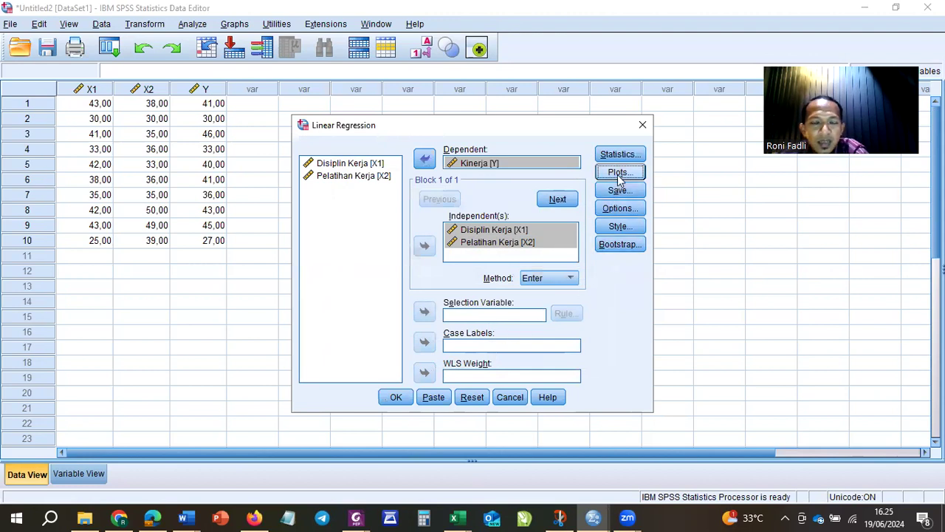
Run the linear regression and look through its output from the tables to the scatterplot.
{"action": "left_click", "coordinate": [396, 398]}
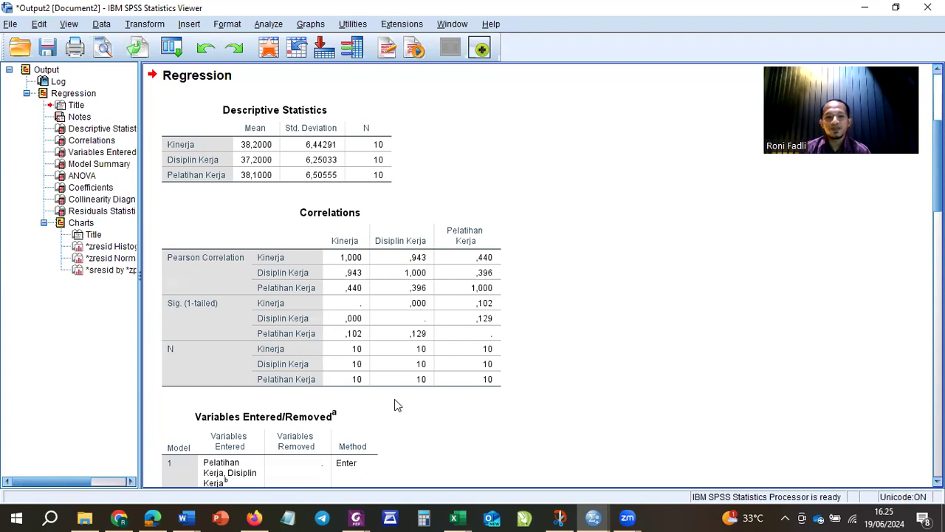
{"action": "scroll", "coordinate": [494, 352], "scroll_direction": "down", "scroll_amount": 20}
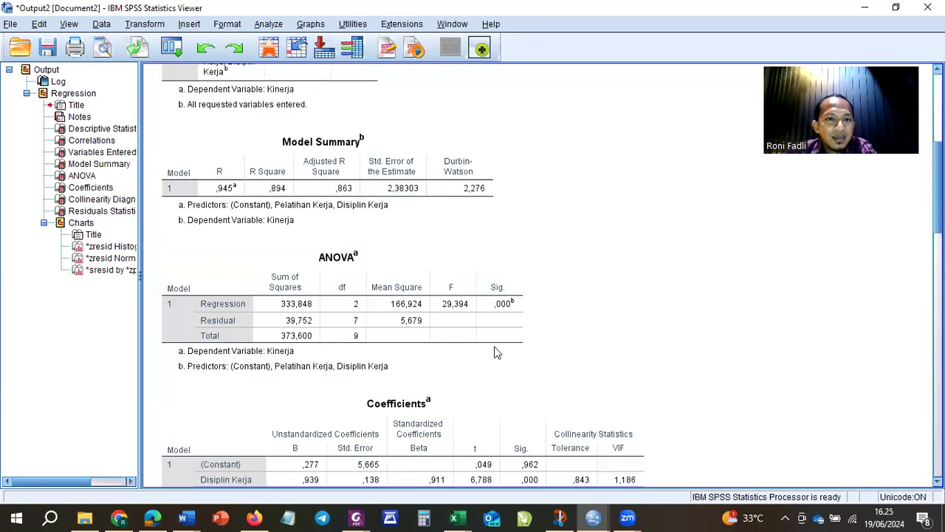
{"action": "scroll", "coordinate": [496, 353], "scroll_direction": "down", "scroll_amount": 15}
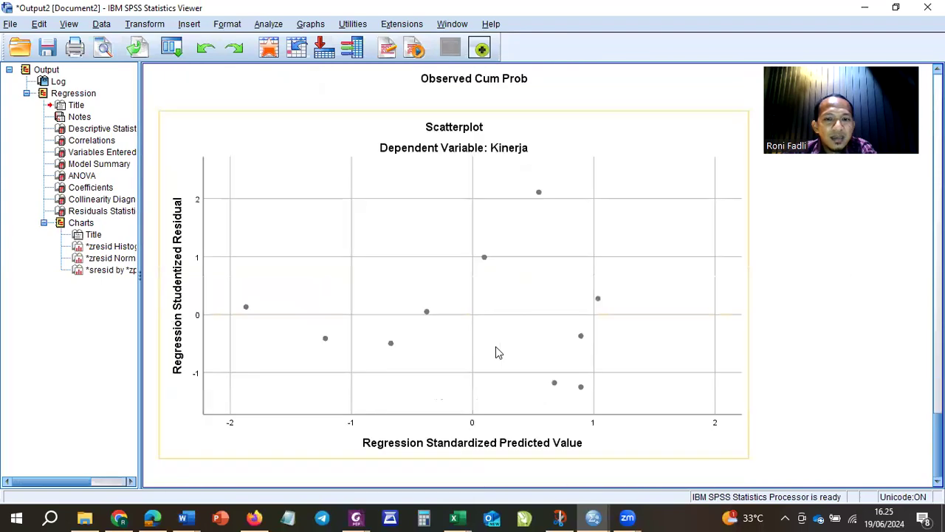
{"action": "scroll", "coordinate": [496, 347], "scroll_direction": "up", "scroll_amount": 20}
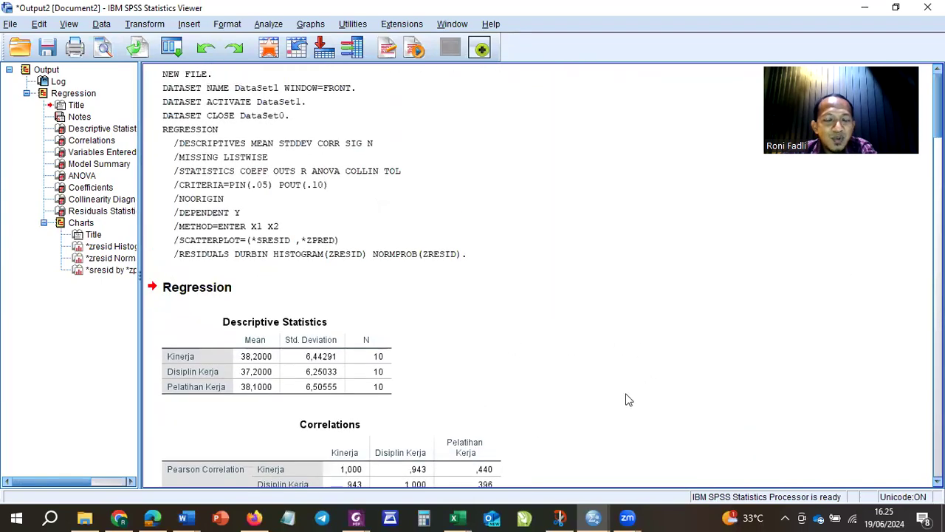
Read the Uji Normalitas section of the UJI ASUMSI KLASIK document in Word, highlighting Metode Grafik, Probability Plot and Metode Uji Kolmogorov Smirnov.
{"action": "left_click", "coordinate": [197, 517]}
{"action": "left_click", "coordinate": [357, 477]}
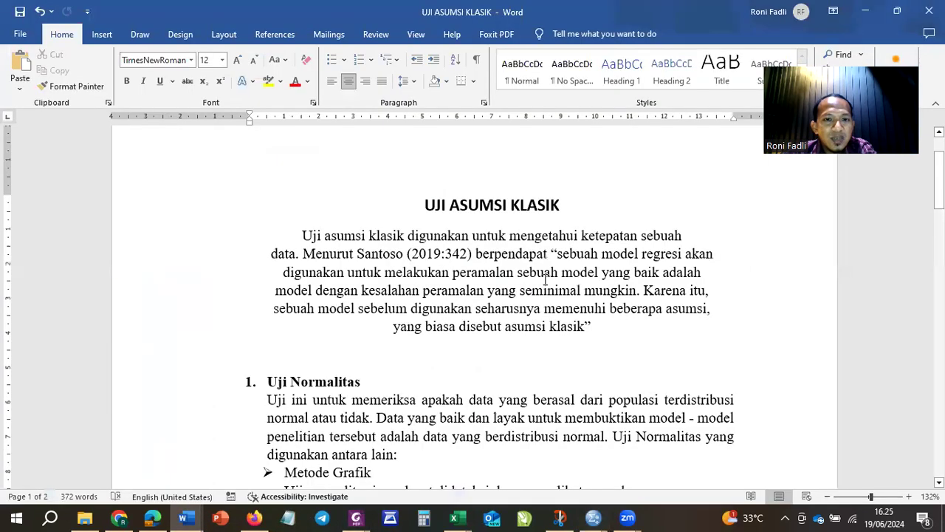
{"action": "left_click_drag", "start_coordinate": [938, 177], "coordinate": [938, 187]}
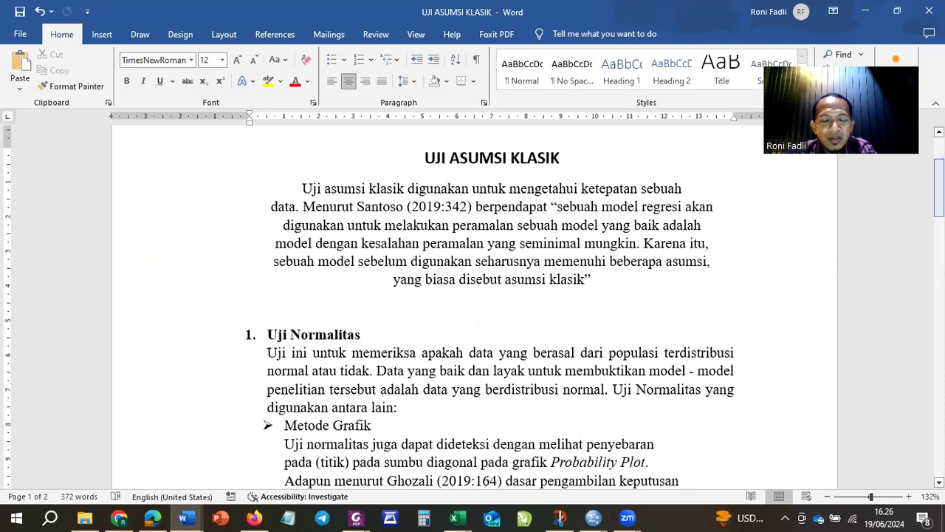
{"action": "left_click_drag", "start_coordinate": [938, 186], "coordinate": [938, 214]}
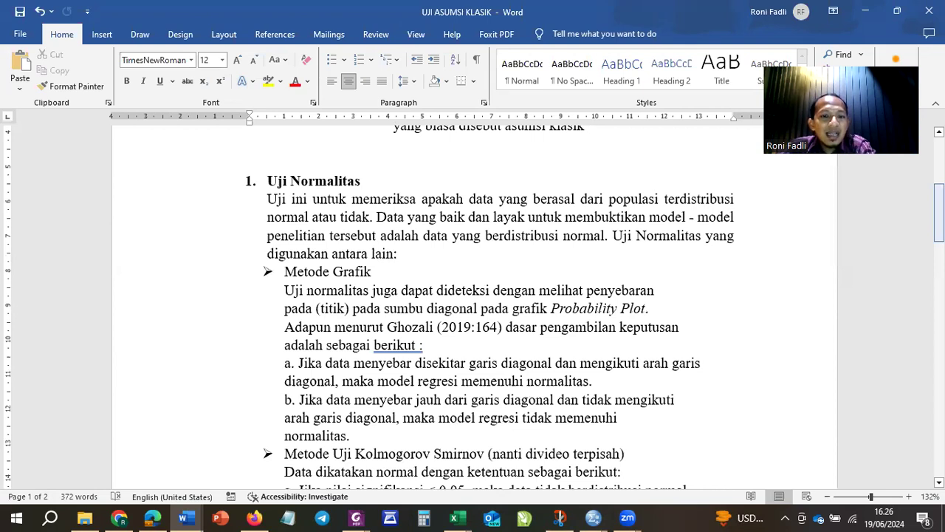
{"action": "left_click_drag", "start_coordinate": [939, 213], "coordinate": [938, 216]}
{"action": "left_click_drag", "start_coordinate": [375, 254], "coordinate": [297, 255]}
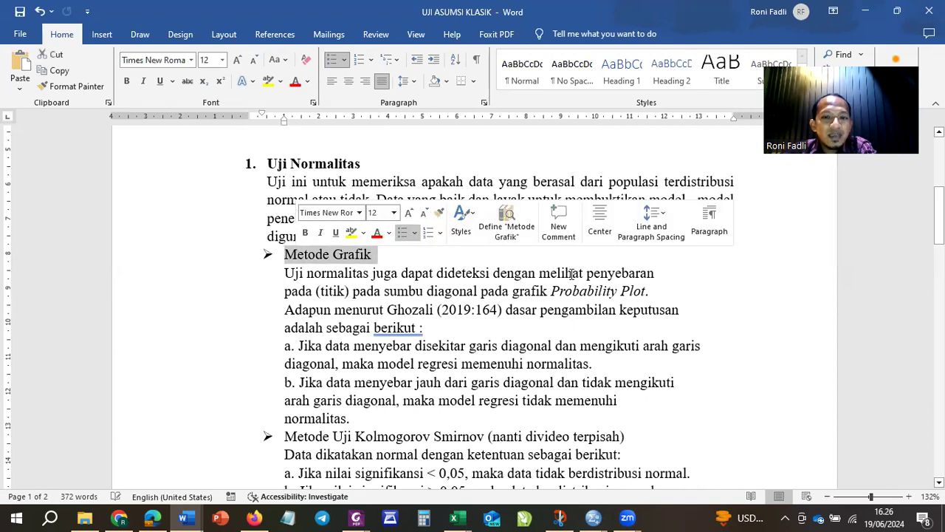
{"action": "left_click_drag", "start_coordinate": [554, 290], "coordinate": [647, 291]}
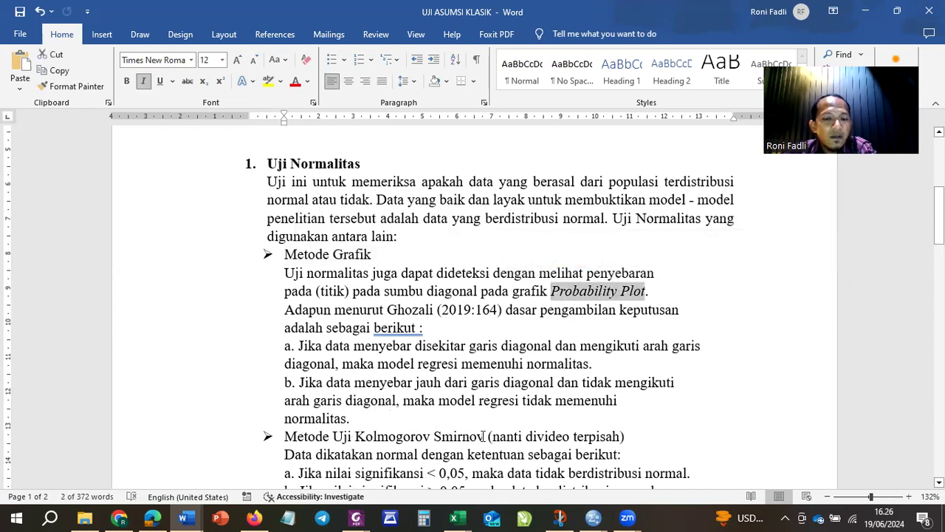
{"action": "scroll", "coordinate": [575, 327], "scroll_direction": "down", "scroll_amount": 4}
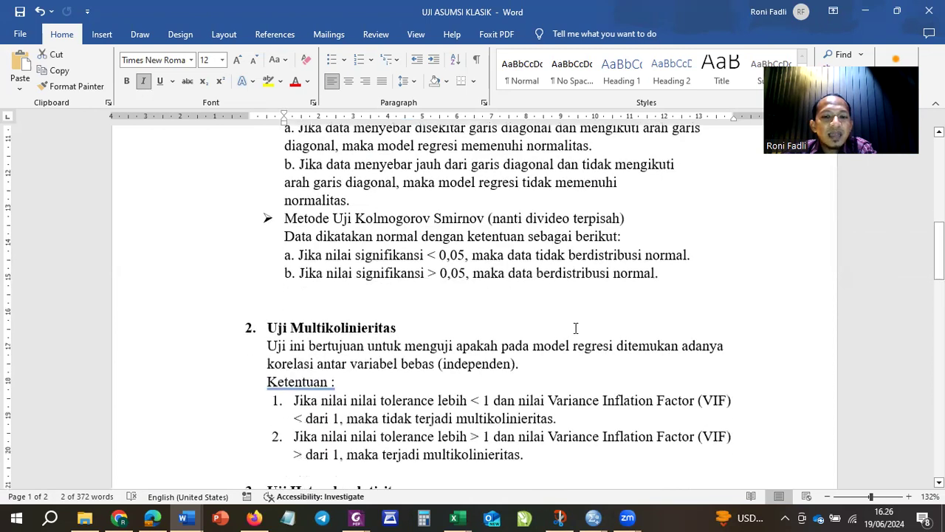
{"action": "left_click_drag", "start_coordinate": [628, 216], "coordinate": [285, 218]}
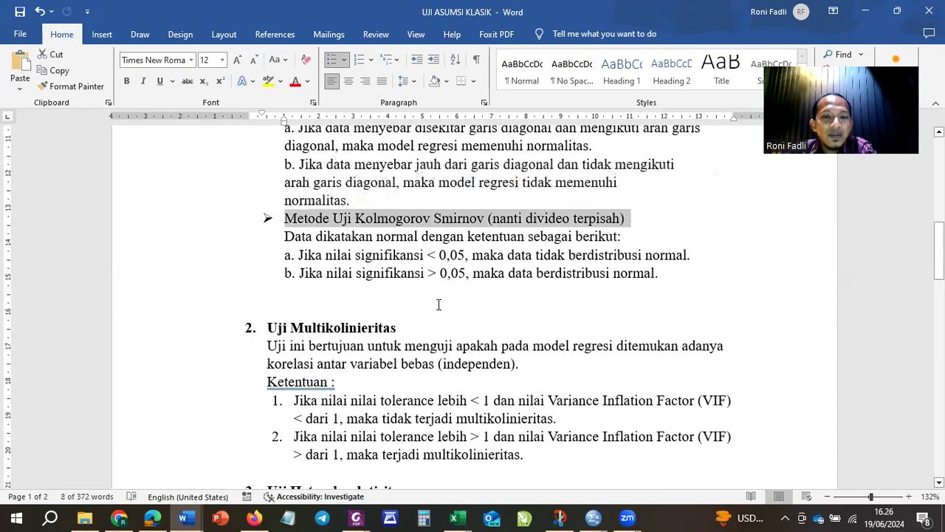
Insert an empty line after the Metode Grafik criteria, above the Metode Uji Kolmogorov Smirnov heading.
{"action": "scroll", "coordinate": [421, 318], "scroll_direction": "up", "scroll_amount": 4}
{"action": "left_click", "coordinate": [381, 310]}
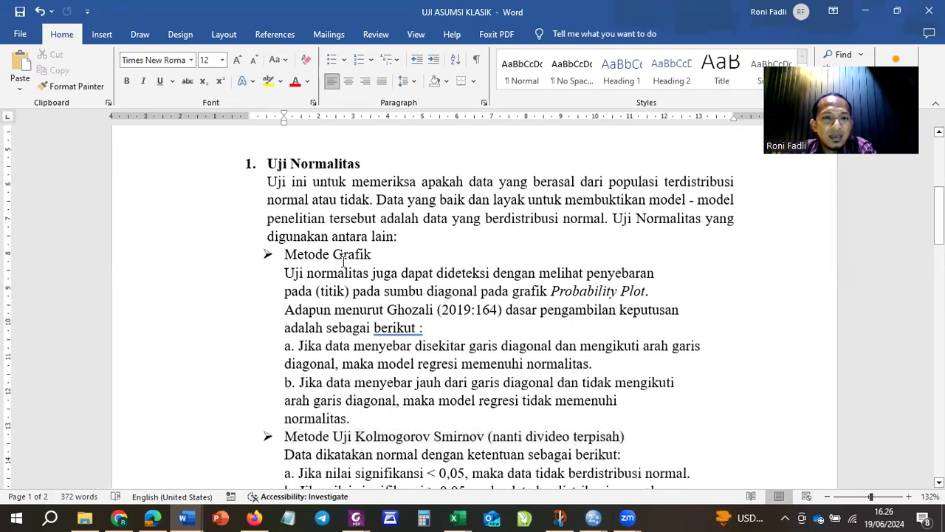
{"action": "left_click", "coordinate": [407, 419]}
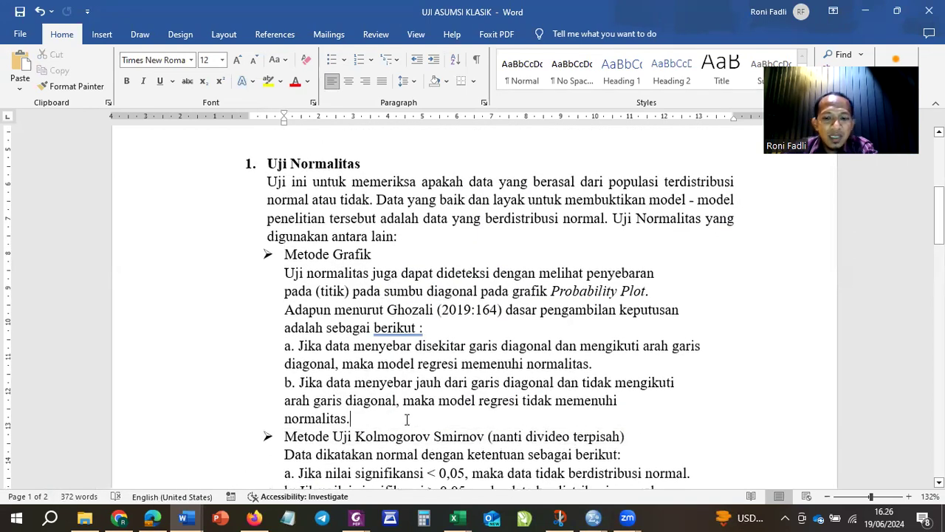
{"action": "key", "text": "Return"}
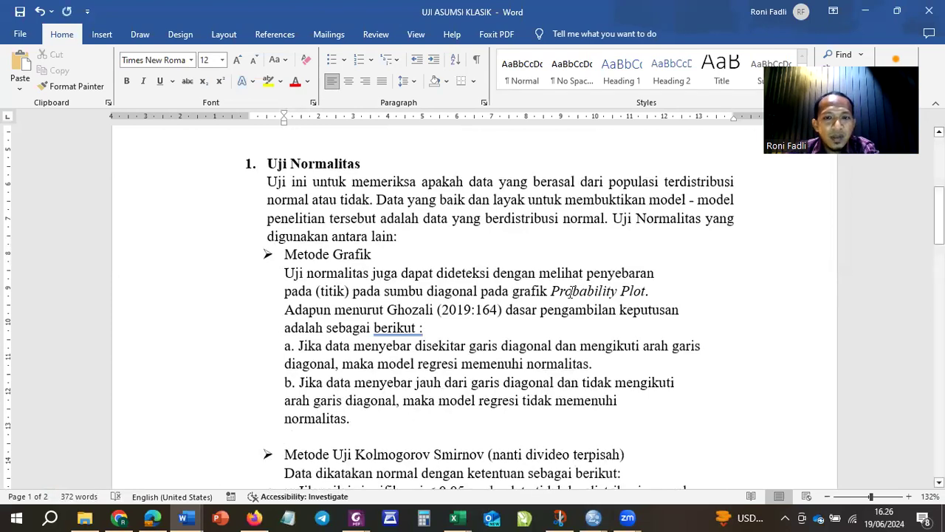
Switch to the SPSS output, look through the regression charts and copy the Normal P-P Plot of Regression Standardized Residual.
{"action": "mouse_move", "coordinate": [593, 517]}
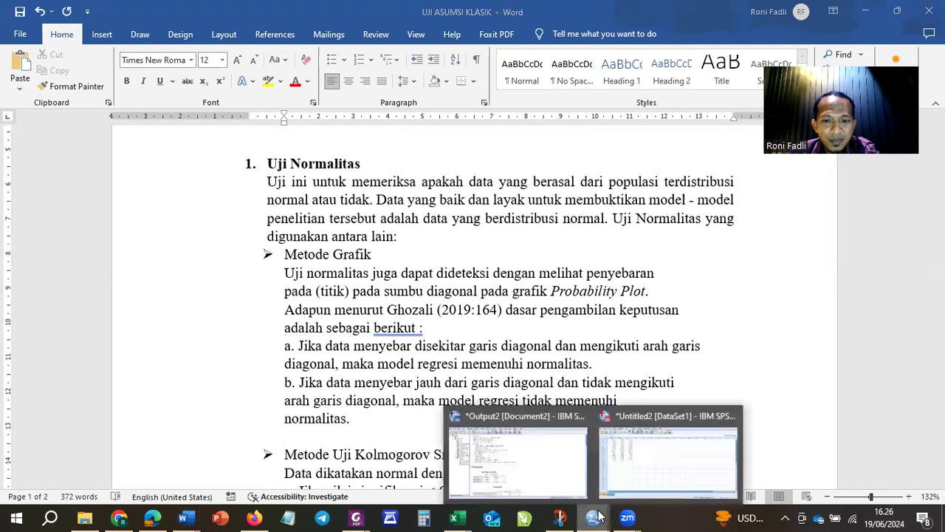
{"action": "left_click", "coordinate": [557, 471]}
{"action": "scroll", "coordinate": [571, 333], "scroll_direction": "down", "scroll_amount": 15}
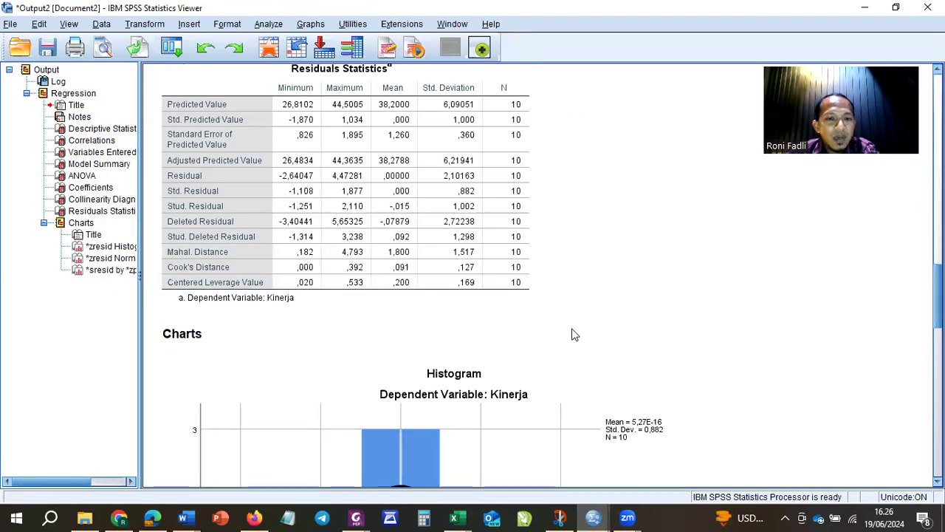
{"action": "scroll", "coordinate": [575, 334], "scroll_direction": "down", "scroll_amount": 10}
{"action": "scroll", "coordinate": [573, 330], "scroll_direction": "down", "scroll_amount": 8}
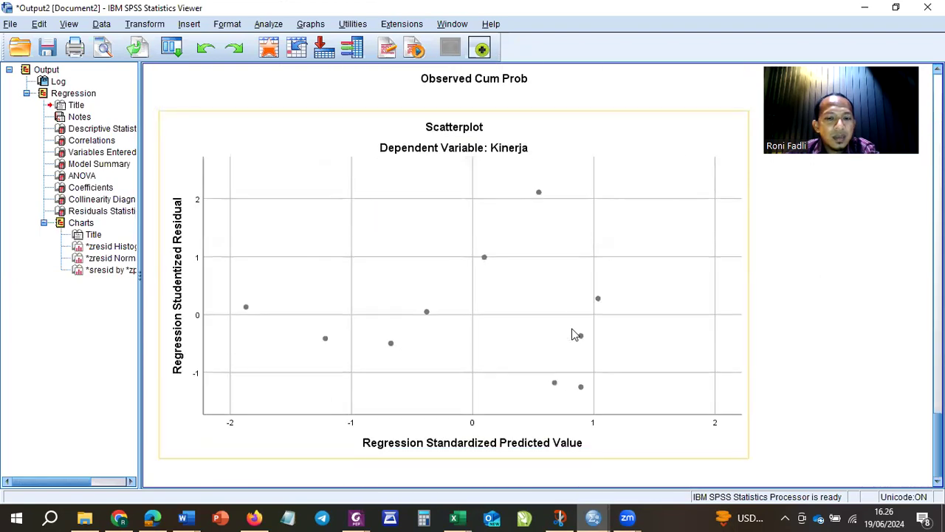
{"action": "scroll", "coordinate": [573, 330], "scroll_direction": "up", "scroll_amount": 8}
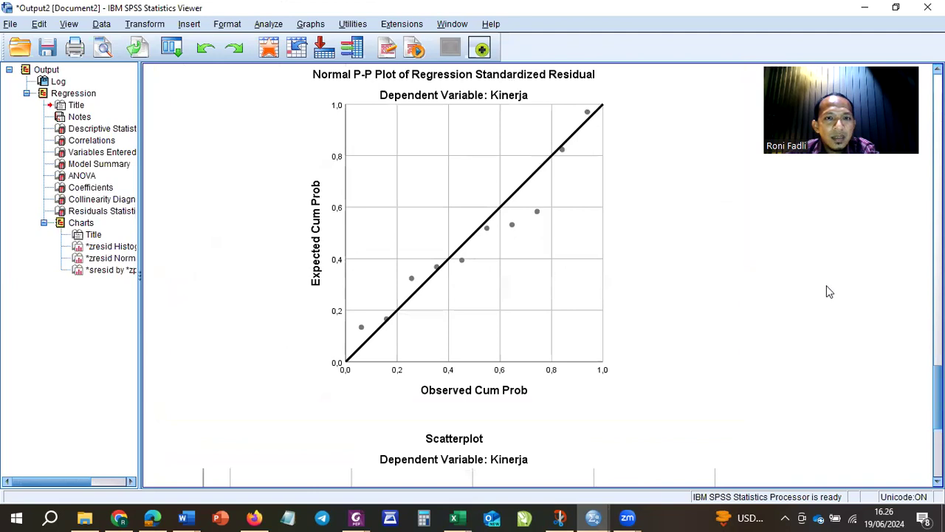
{"action": "scroll", "coordinate": [912, 317], "scroll_direction": "up", "scroll_amount": 10}
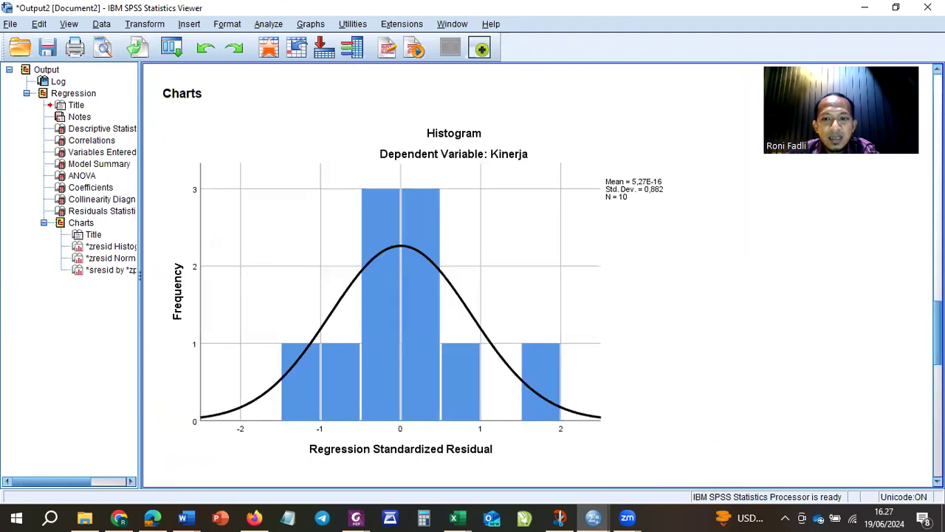
{"action": "scroll", "coordinate": [782, 364], "scroll_direction": "up", "scroll_amount": 5}
{"action": "scroll", "coordinate": [782, 364], "scroll_direction": "down", "scroll_amount": 15}
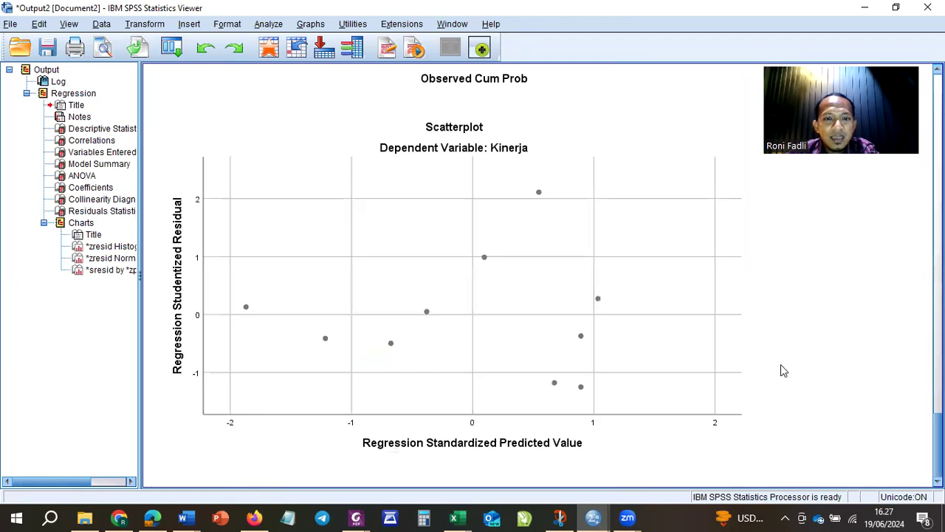
{"action": "scroll", "coordinate": [781, 364], "scroll_direction": "up", "scroll_amount": 8}
{"action": "left_click", "coordinate": [695, 272]}
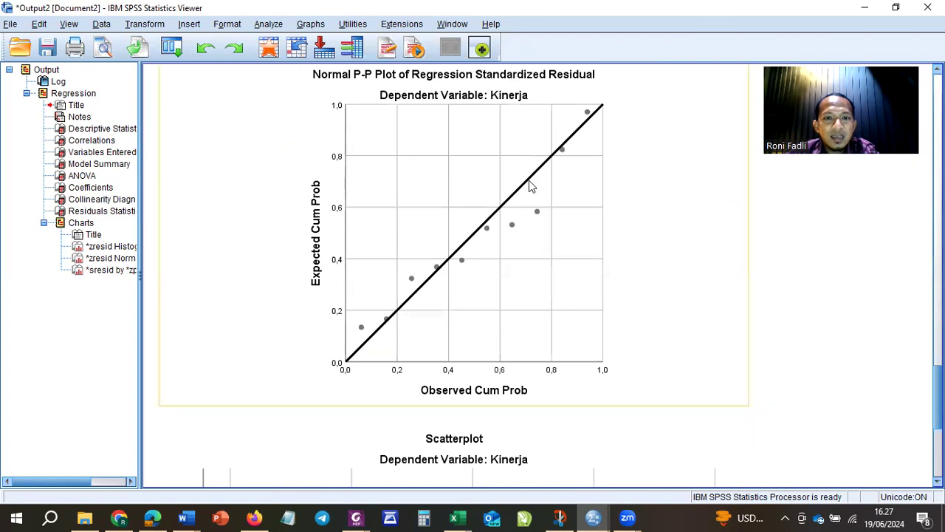
{"action": "left_click", "coordinate": [529, 184]}
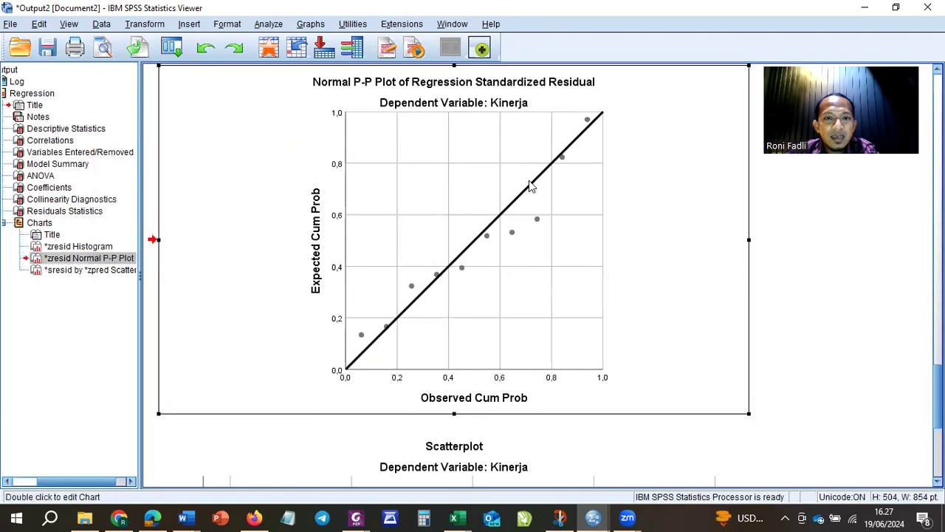
{"action": "right_click", "coordinate": [524, 235]}
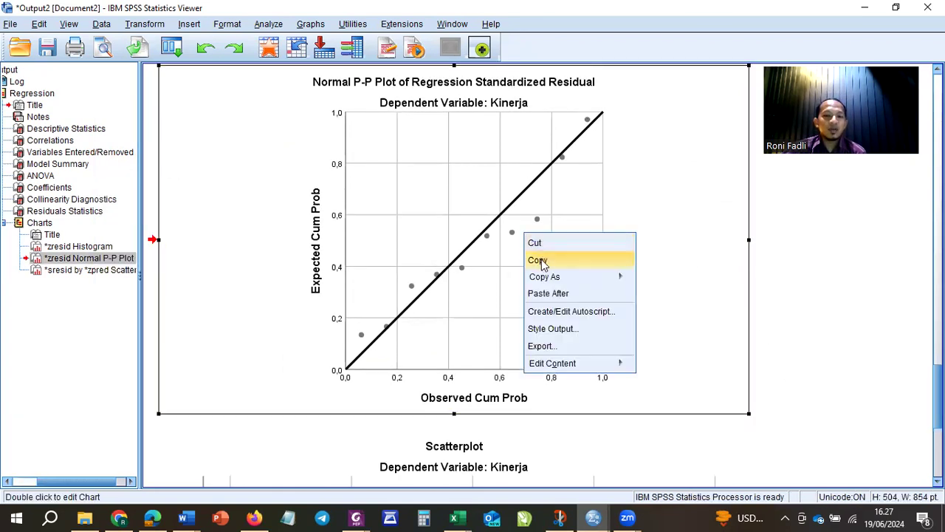
{"action": "left_click", "coordinate": [539, 260]}
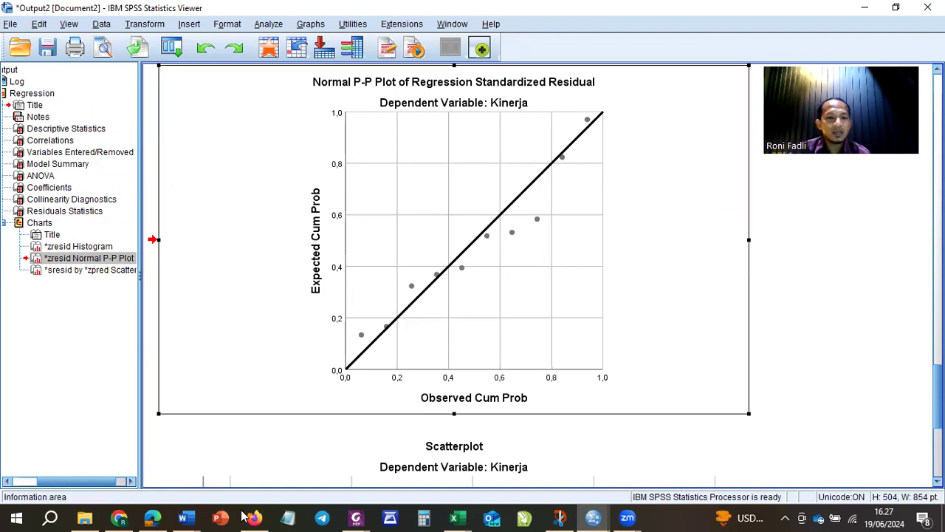
Paste the P-P plot into the UJI ASUMSI KLASIK document in Word, on the empty line below the Metode Grafik criteria.
{"action": "left_click", "coordinate": [183, 517]}
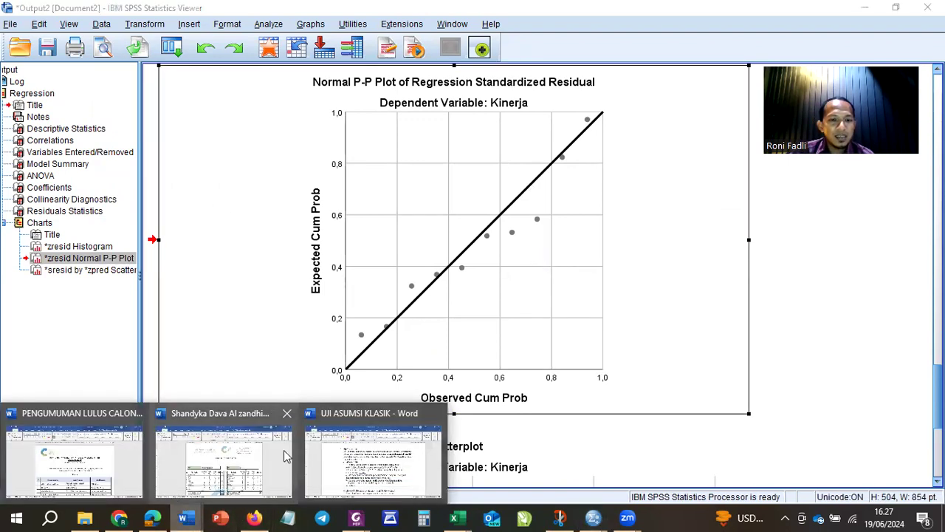
{"action": "left_click", "coordinate": [356, 456]}
{"action": "left_click", "coordinate": [316, 440]}
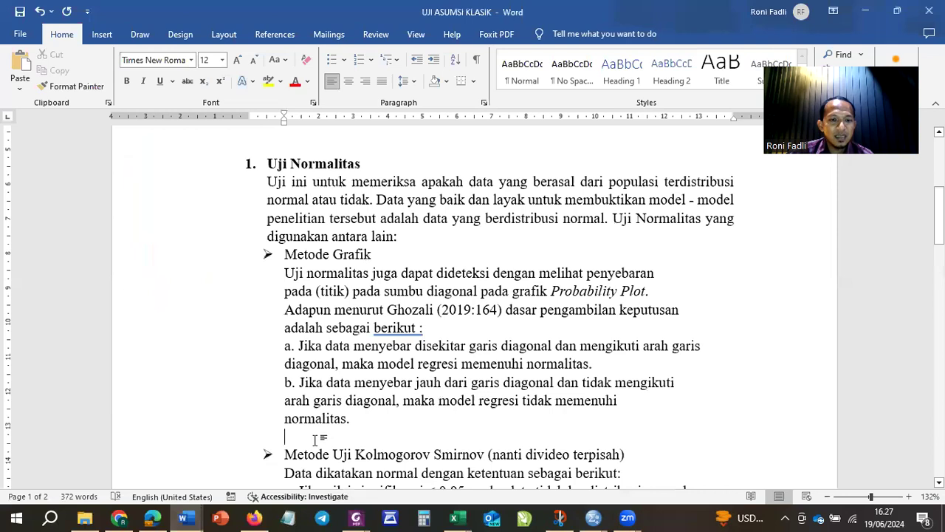
{"action": "right_click", "coordinate": [317, 440]}
{"action": "left_click", "coordinate": [345, 293]}
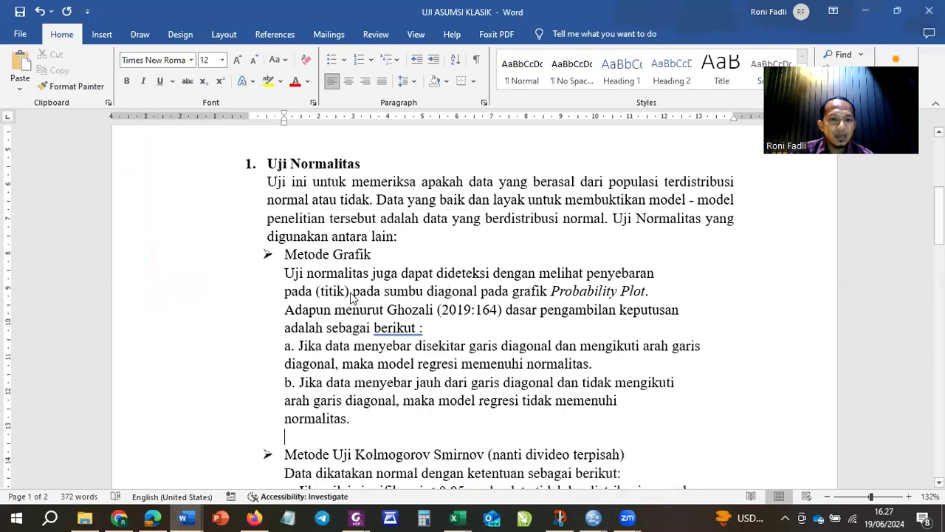
{"action": "scroll", "coordinate": [480, 333], "scroll_direction": "down", "scroll_amount": 12}
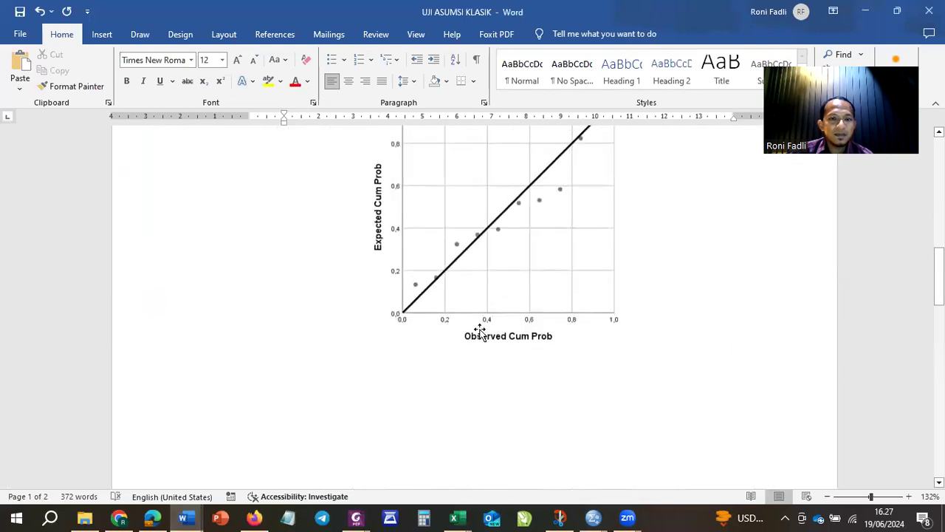
{"action": "scroll", "coordinate": [480, 332], "scroll_direction": "up", "scroll_amount": 7}
{"action": "scroll", "coordinate": [480, 332], "scroll_direction": "up", "scroll_amount": 5}
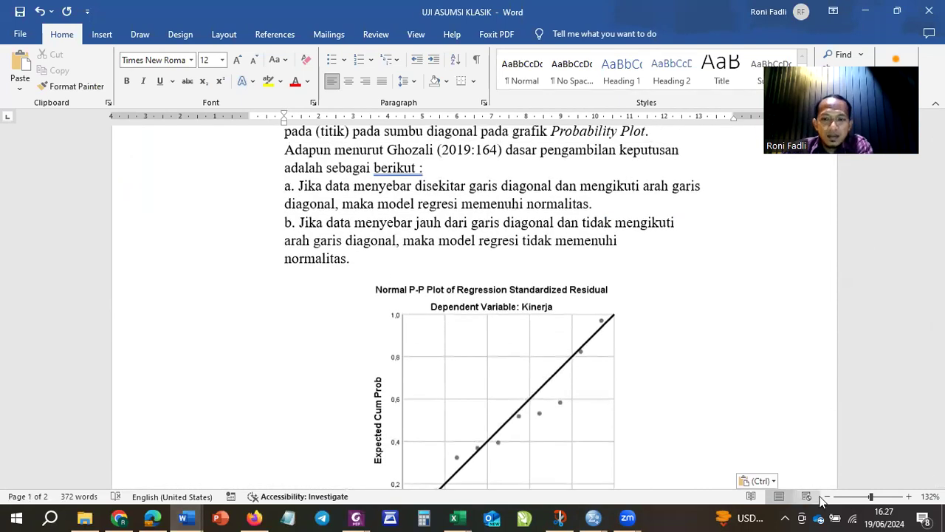
Reduce the document zoom to 110% and compare the pasted P-P plot with the Metode Grafik normality criteria.
{"action": "scroll", "coordinate": [822, 452], "scroll_direction": "down", "scroll_amount": 2, "text": "ctrl"}
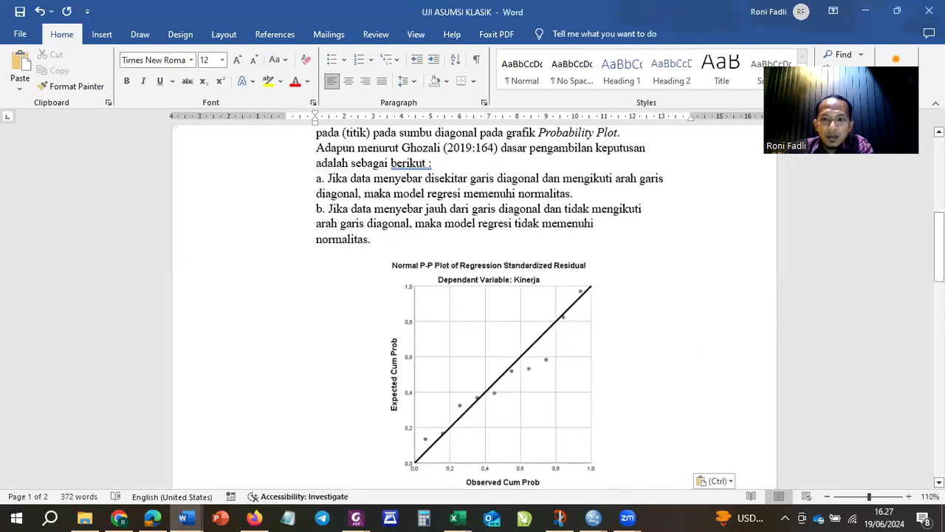
{"action": "left_click_drag", "start_coordinate": [939, 246], "coordinate": [938, 240]}
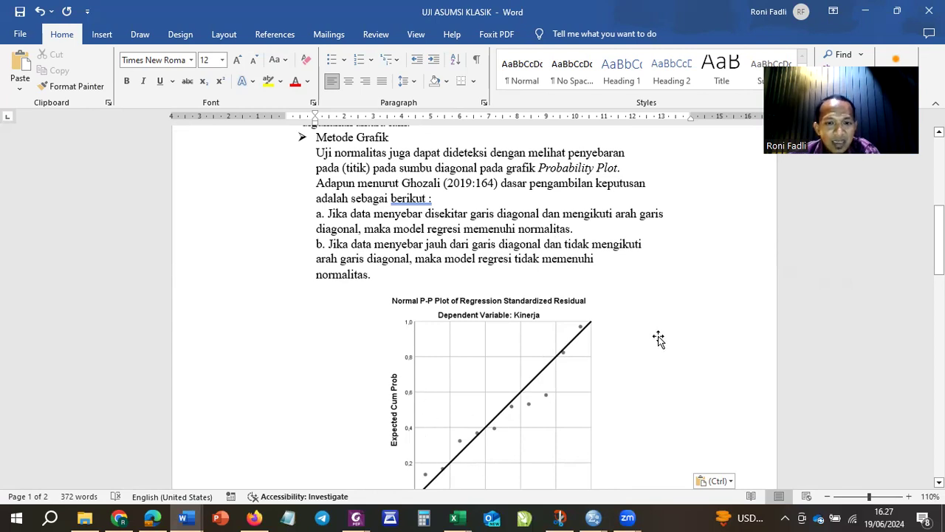
{"action": "left_click_drag", "start_coordinate": [938, 240], "coordinate": [938, 249]}
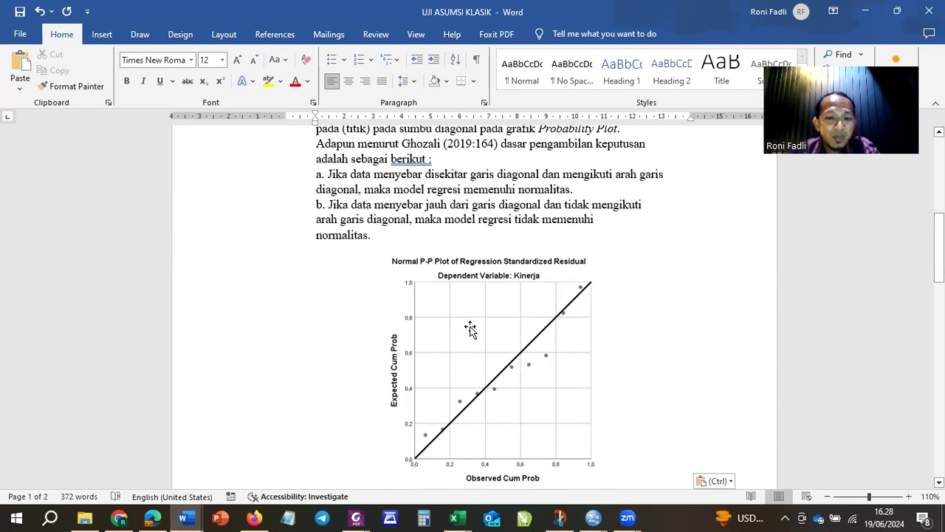
{"action": "left_click", "coordinate": [433, 292]}
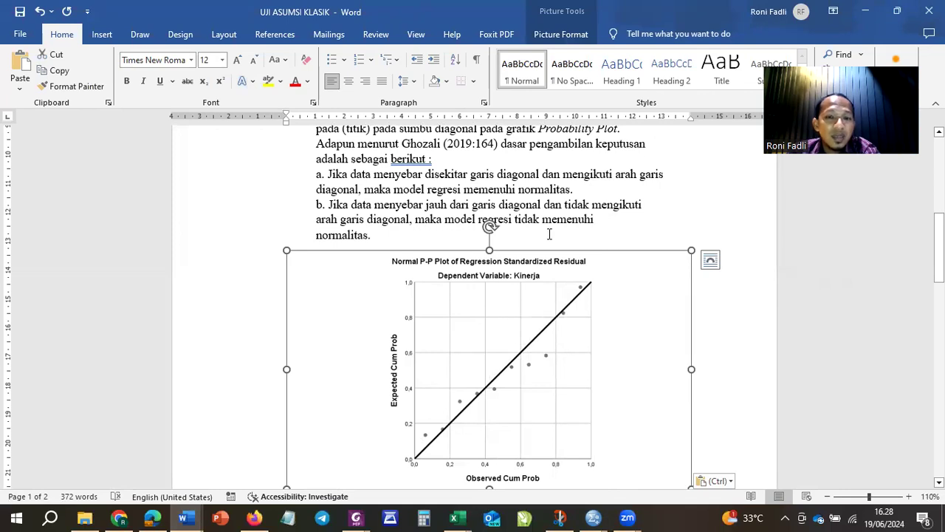
{"action": "mouse_move", "coordinate": [939, 251]}
{"action": "left_mouse_down"}
{"action": "mouse_move", "coordinate": [939, 236]}
{"action": "mouse_move", "coordinate": [938, 246]}
{"action": "left_mouse_up"}
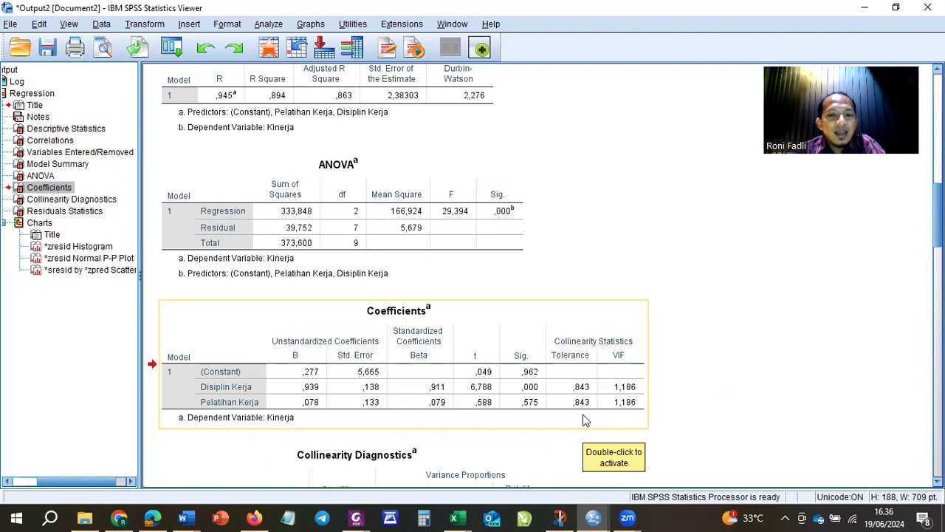
Copy the Coefficients table from the SPSS output and paste it into the Word document below the Uji Multikolinieritas criteria.
{"action": "right_click", "coordinate": [411, 318]}
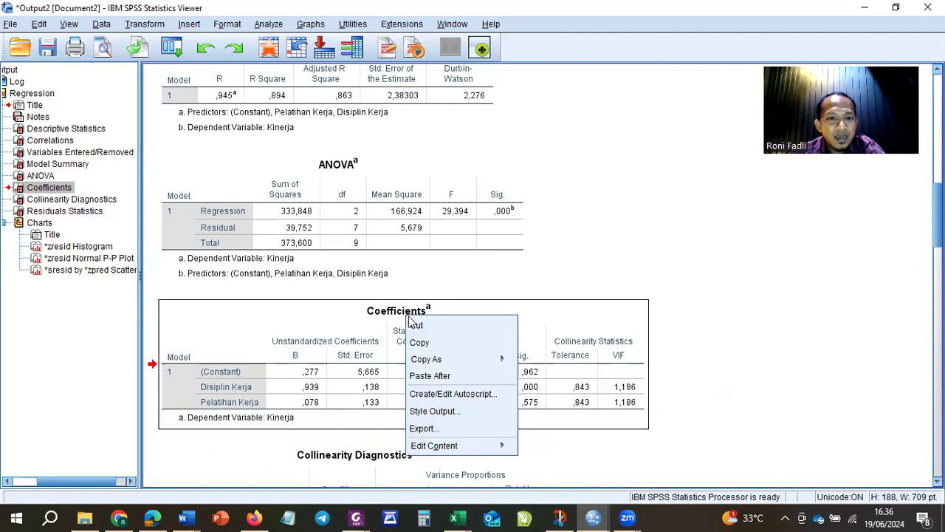
{"action": "left_click", "coordinate": [420, 342]}
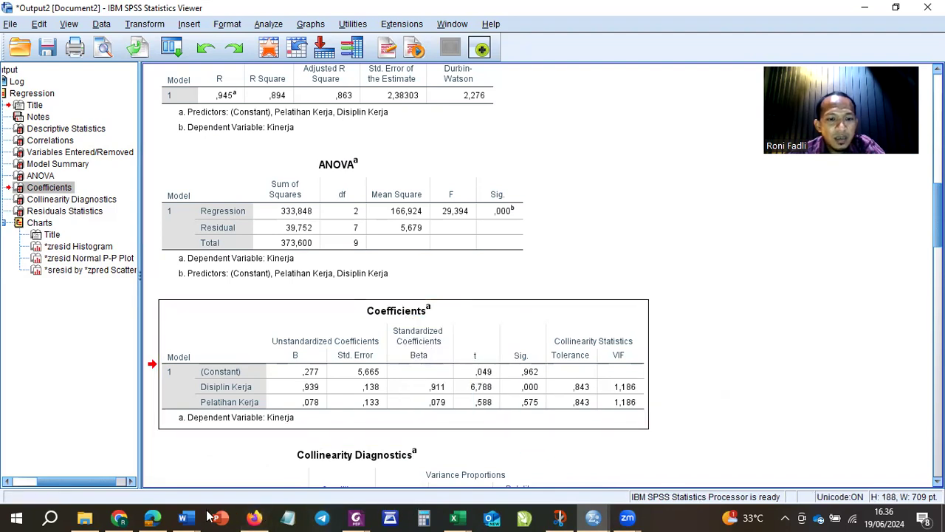
{"action": "mouse_move", "coordinate": [186, 516]}
{"action": "left_click", "coordinate": [347, 489]}
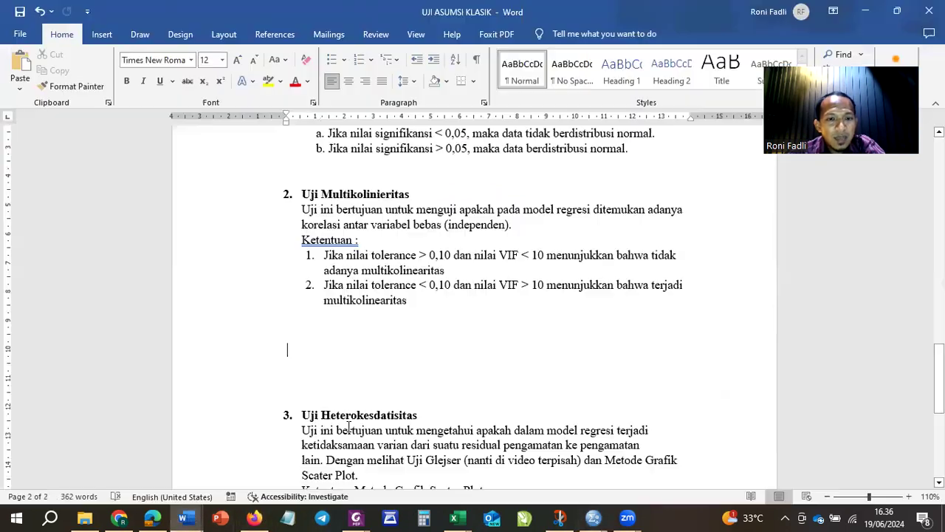
{"action": "right_click", "coordinate": [344, 351]}
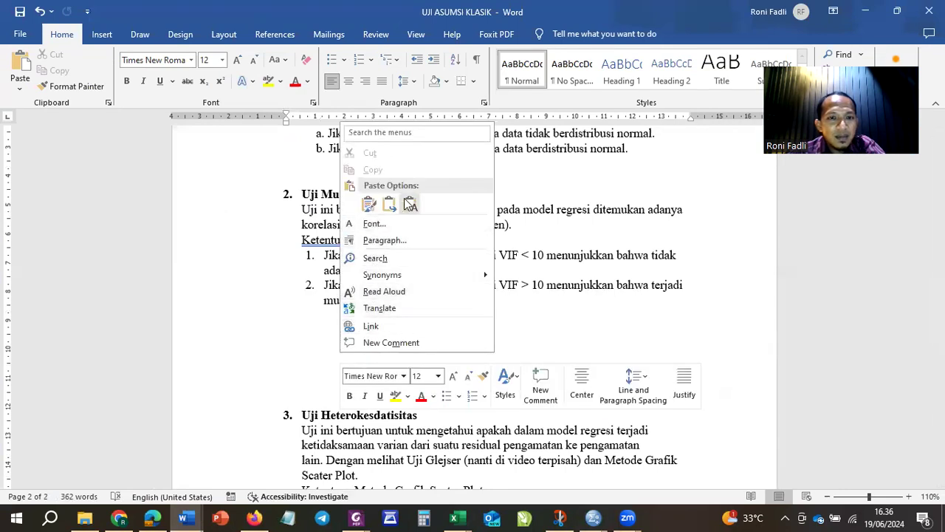
{"action": "left_click", "coordinate": [369, 205]}
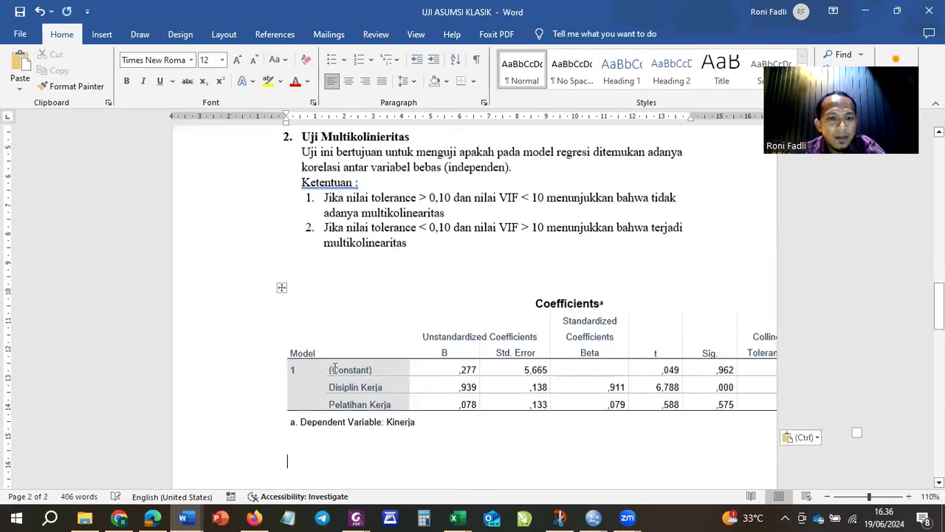
Center the whole pasted Coefficients table on the page.
{"action": "left_click", "coordinate": [281, 287]}
{"action": "left_click", "coordinate": [348, 80]}
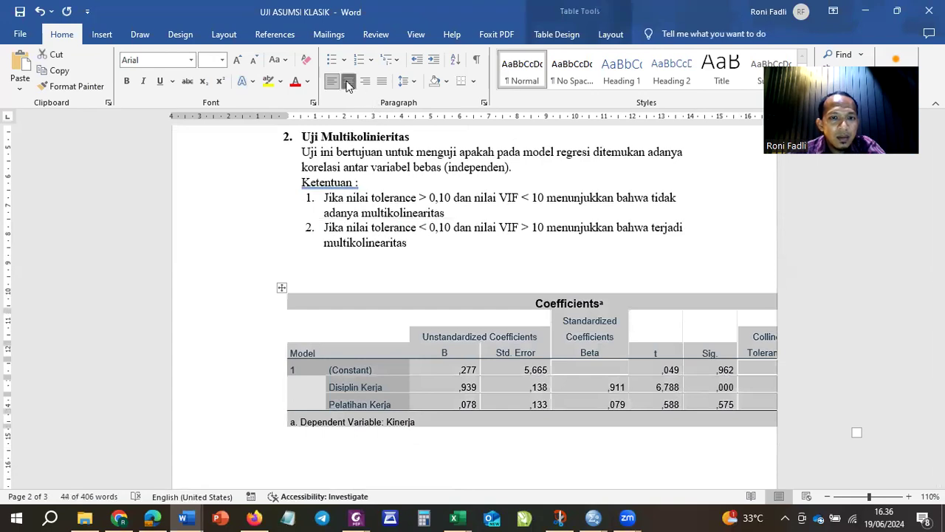
{"action": "left_click_drag", "start_coordinate": [939, 305], "coordinate": [938, 301]}
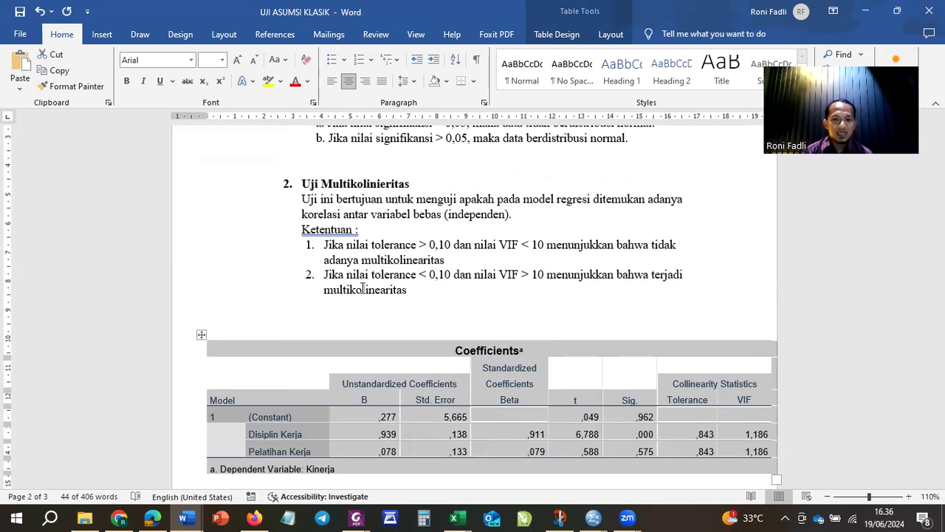
Compare the table's Tolerance and VIF values with the Uji Multikolinieritas criteria, then go to the Uji Heterokesdatisitas section.
{"action": "left_click", "coordinate": [691, 434]}
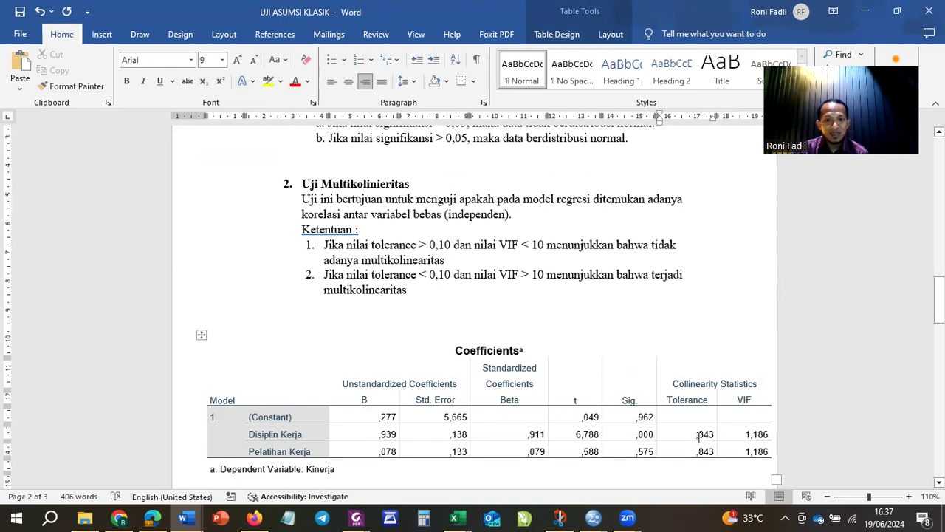
{"action": "left_click_drag", "start_coordinate": [697, 436], "coordinate": [703, 452]}
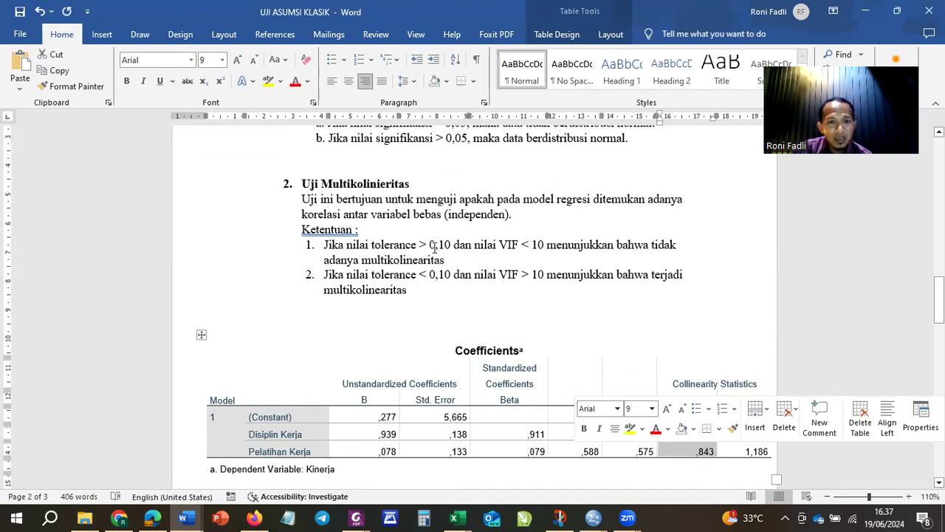
{"action": "left_click", "coordinate": [433, 246]}
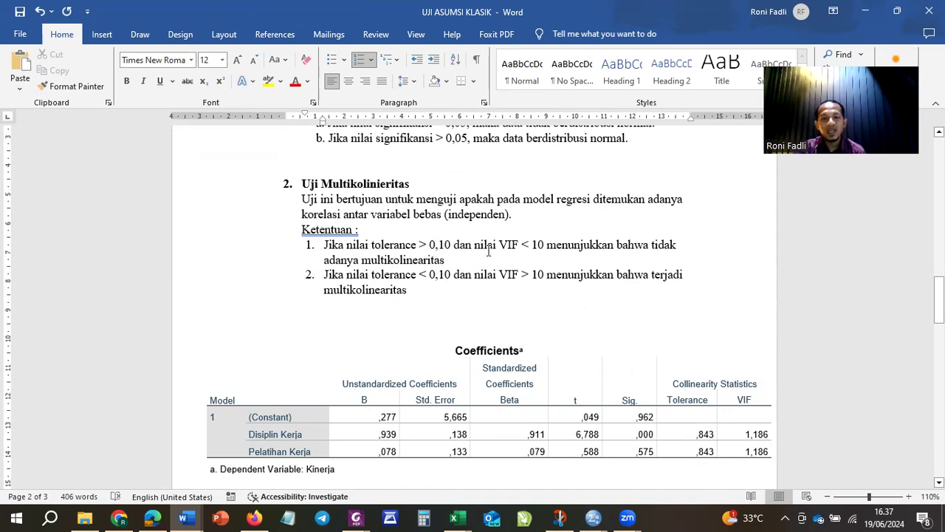
{"action": "left_click_drag", "start_coordinate": [744, 435], "coordinate": [768, 436]}
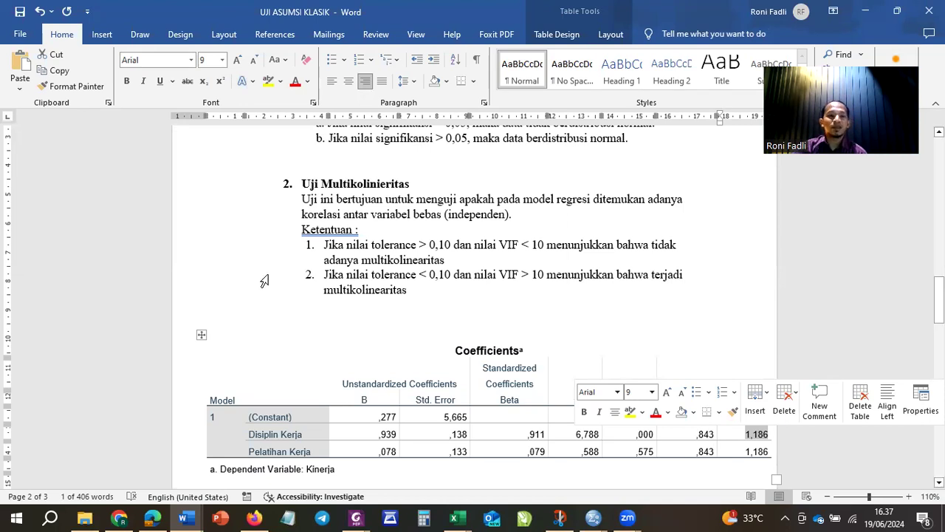
{"action": "scroll", "coordinate": [324, 309], "scroll_direction": "down", "scroll_amount": 3}
{"action": "scroll", "coordinate": [325, 308], "scroll_direction": "up", "scroll_amount": 3}
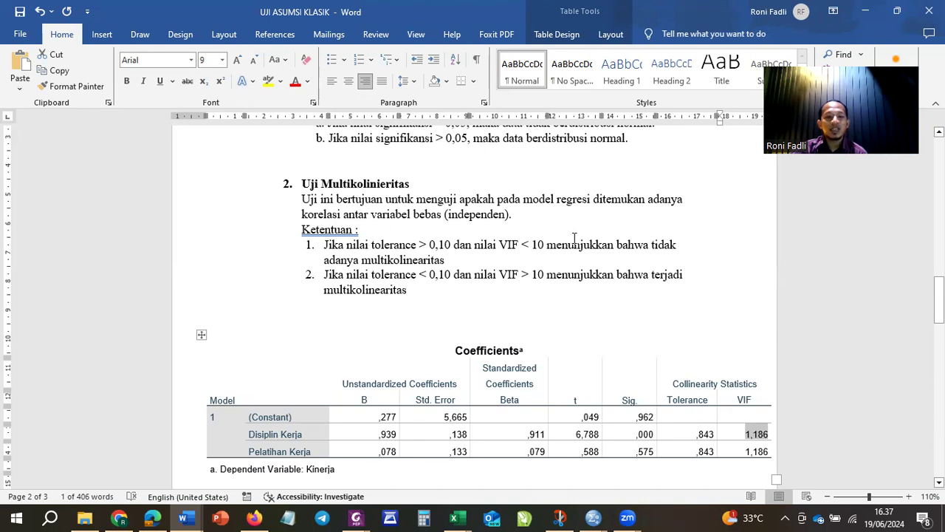
{"action": "scroll", "coordinate": [574, 238], "scroll_direction": "down", "scroll_amount": 3}
{"action": "scroll", "coordinate": [574, 238], "scroll_direction": "up", "scroll_amount": 5}
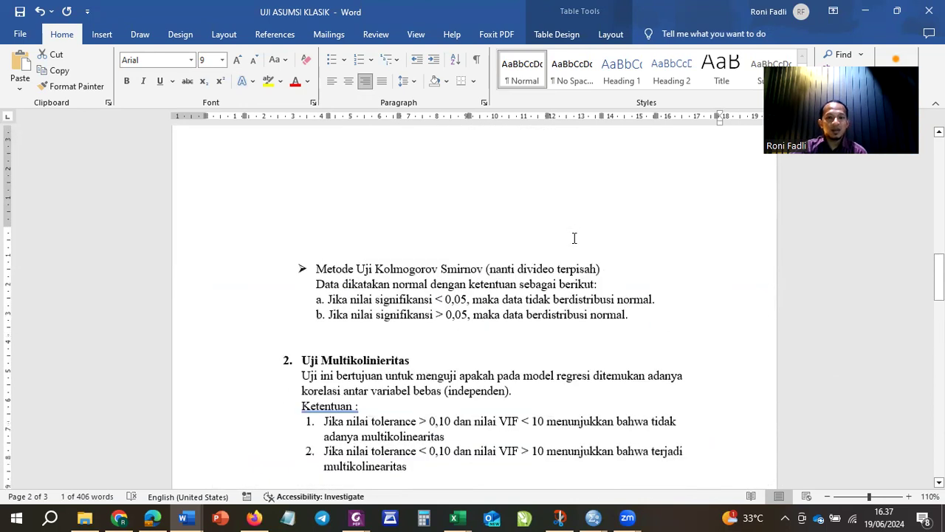
{"action": "scroll", "coordinate": [574, 237], "scroll_direction": "down", "scroll_amount": 2}
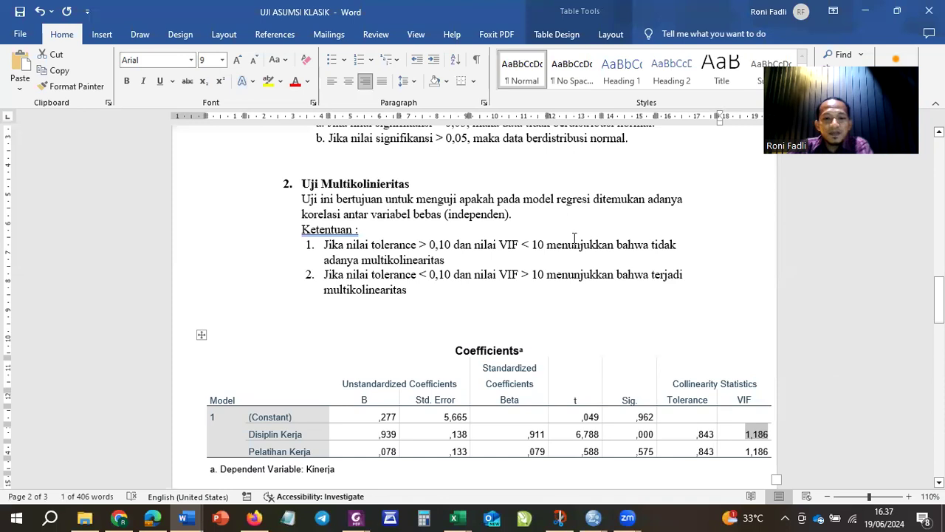
{"action": "left_click_drag", "start_coordinate": [939, 300], "coordinate": [939, 346]}
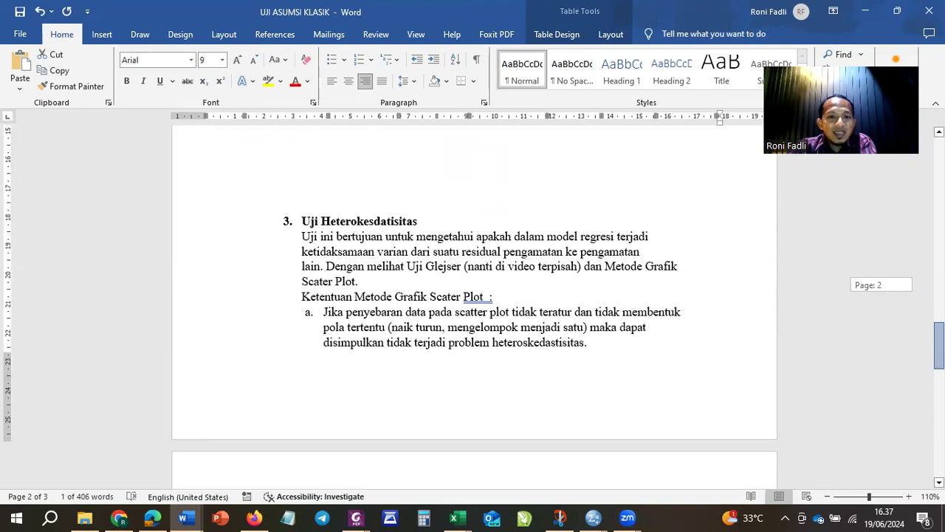
Enlarge the document zoom to 172% and read the Uji Heterokesdatisitas explanation with its scatter plot criteria.
{"action": "left_click_drag", "start_coordinate": [939, 345], "coordinate": [938, 351]}
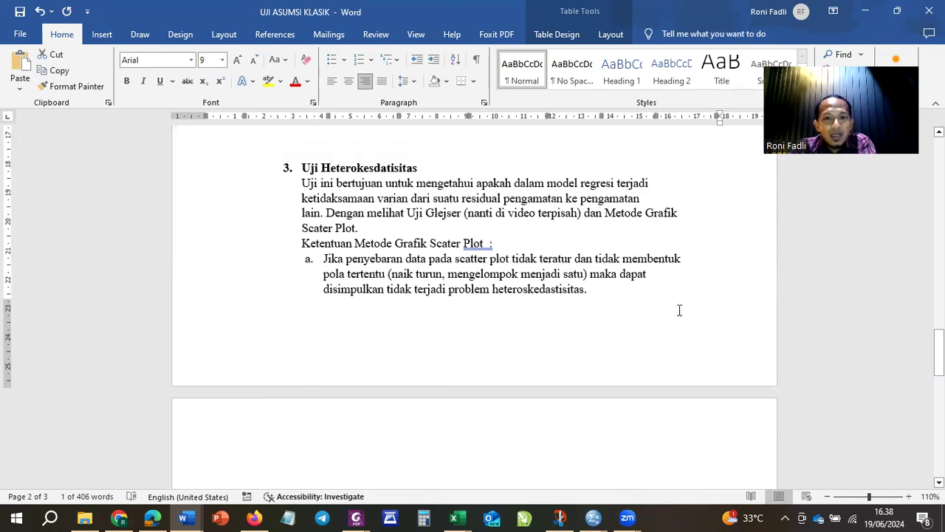
{"action": "left_click_drag", "start_coordinate": [869, 496], "coordinate": [874, 496]}
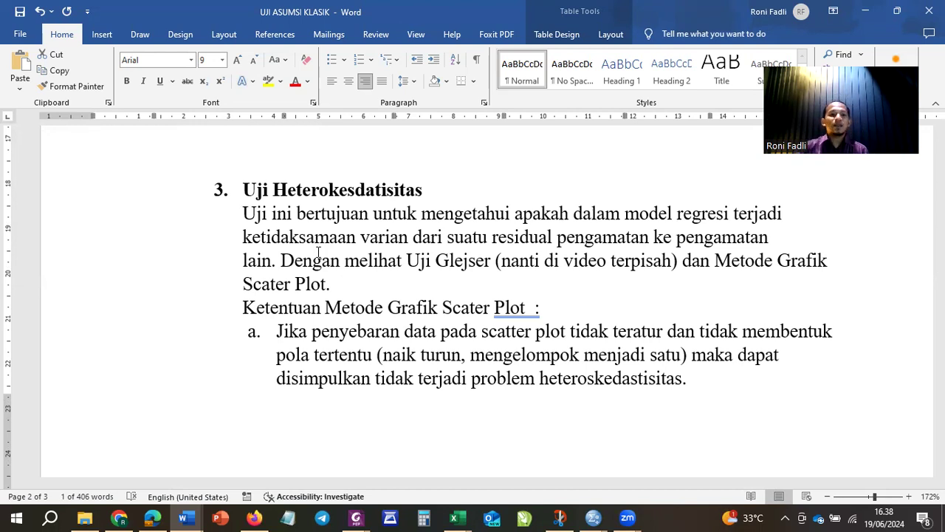
{"action": "scroll", "coordinate": [359, 303], "scroll_direction": "down", "scroll_amount": 4}
{"action": "scroll", "coordinate": [358, 304], "scroll_direction": "up", "scroll_amount": 4}
{"action": "scroll", "coordinate": [358, 305], "scroll_direction": "down", "scroll_amount": 4}
{"action": "scroll", "coordinate": [358, 304], "scroll_direction": "down", "scroll_amount": 4}
{"action": "scroll", "coordinate": [359, 301], "scroll_direction": "up", "scroll_amount": 4}
{"action": "scroll", "coordinate": [359, 301], "scroll_direction": "up", "scroll_amount": 4}
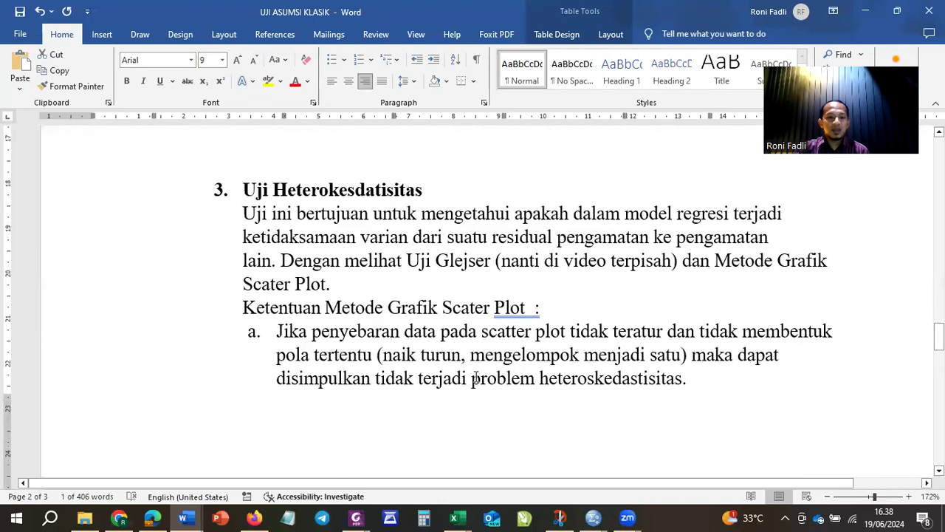
Switch to the SPSS output and copy the regression Scatterplot with Kinerja as the dependent variable.
{"action": "mouse_move", "coordinate": [597, 517]}
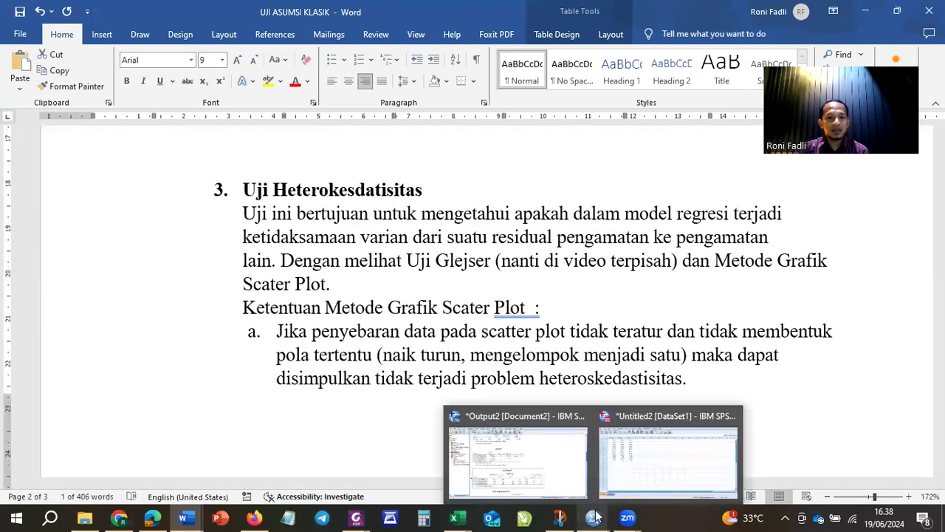
{"action": "left_click", "coordinate": [550, 452]}
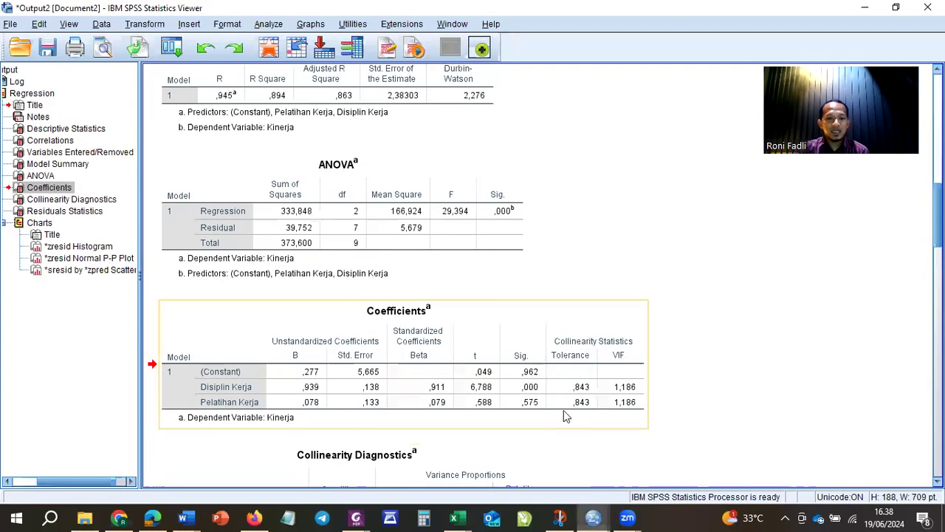
{"action": "scroll", "coordinate": [564, 410], "scroll_direction": "down", "scroll_amount": 5}
{"action": "scroll", "coordinate": [565, 412], "scroll_direction": "down", "scroll_amount": 5}
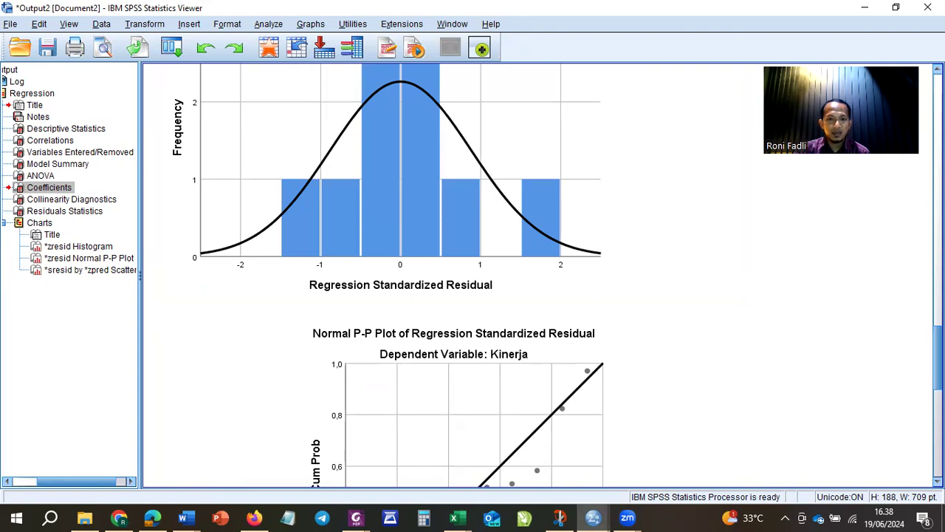
{"action": "scroll", "coordinate": [938, 360], "scroll_direction": "up", "scroll_amount": 5}
{"action": "scroll", "coordinate": [539, 273], "scroll_direction": "down", "scroll_amount": 10}
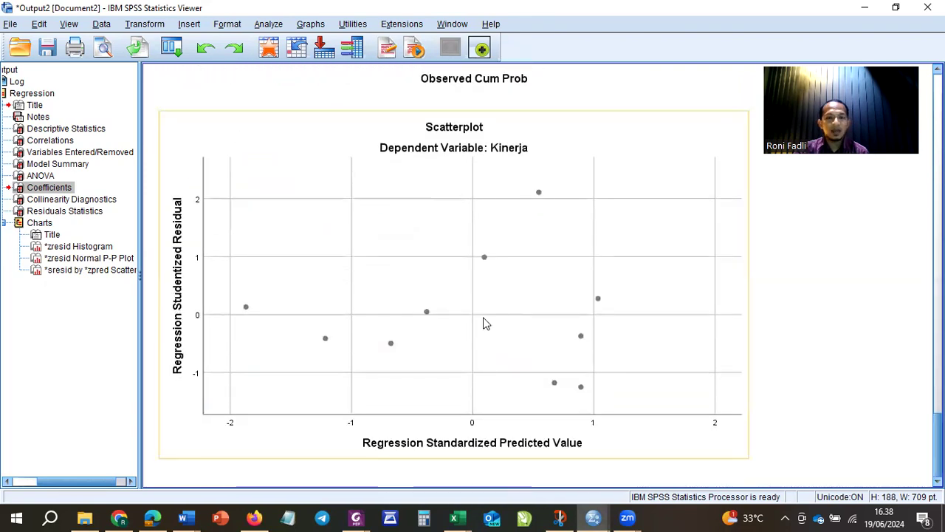
{"action": "right_click", "coordinate": [472, 301]}
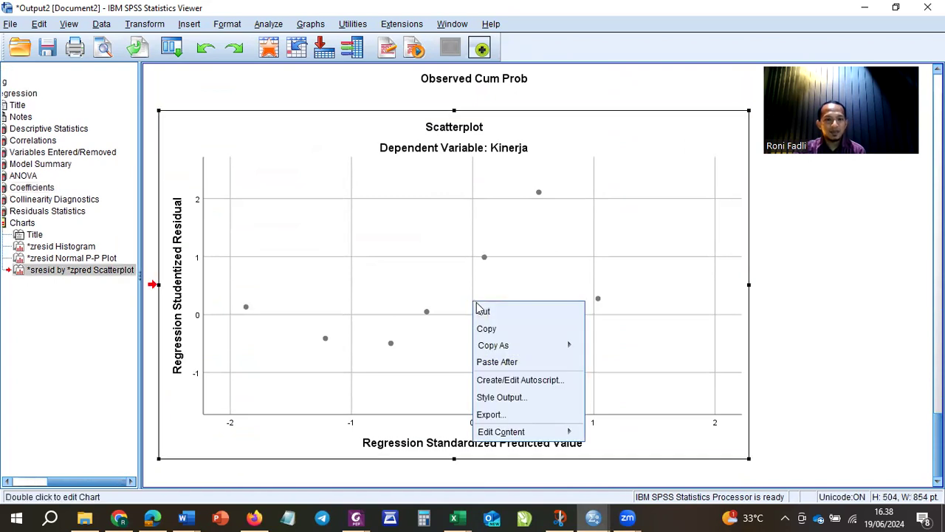
{"action": "left_click", "coordinate": [483, 328]}
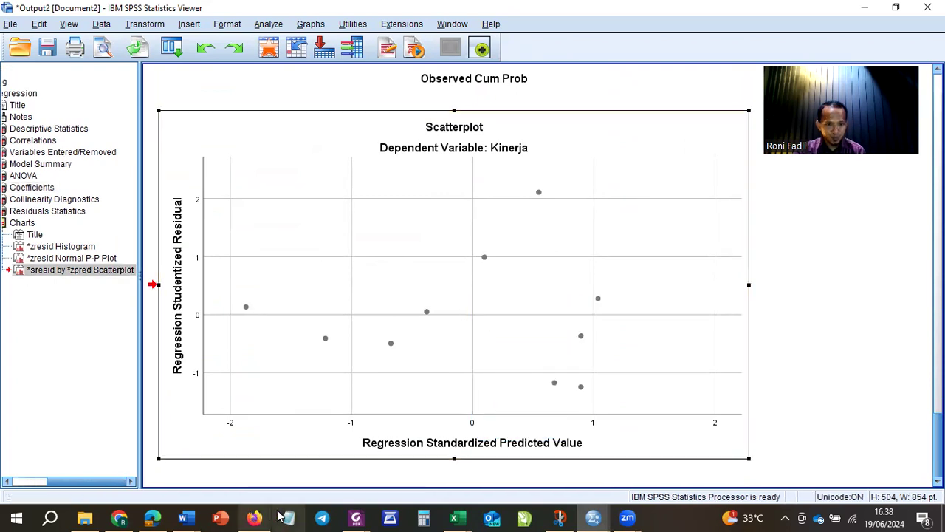
Switch to the UJI ASUMSI KLASIK document in Word and paste the scatterplot on a new unnumbered line below heteroskedasticity criterion b.
{"action": "mouse_move", "coordinate": [189, 517]}
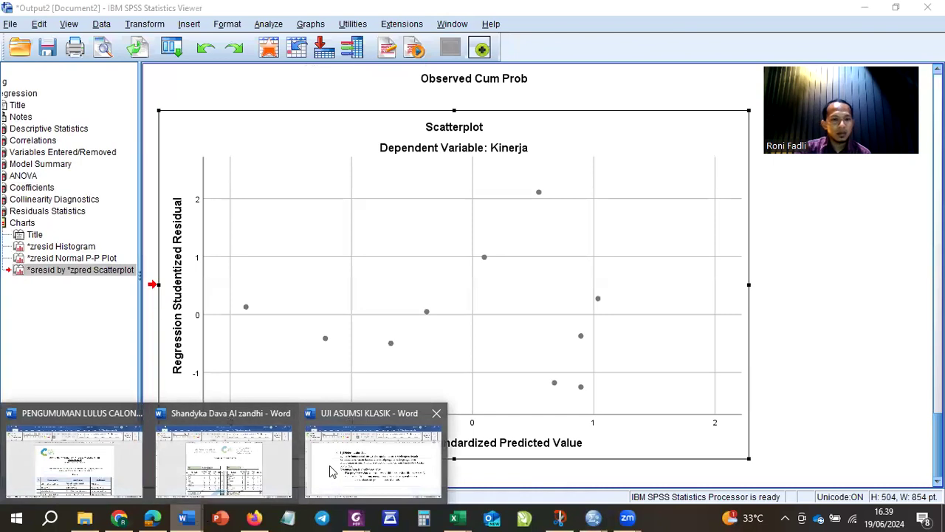
{"action": "left_click", "coordinate": [320, 474]}
{"action": "scroll", "coordinate": [449, 366], "scroll_direction": "down", "scroll_amount": 5}
{"action": "scroll", "coordinate": [449, 366], "scroll_direction": "down", "scroll_amount": 2}
{"action": "scroll", "coordinate": [449, 367], "scroll_direction": "up", "scroll_amount": 6}
{"action": "scroll", "coordinate": [534, 350], "scroll_direction": "down", "scroll_amount": 6}
{"action": "left_click", "coordinate": [500, 226]}
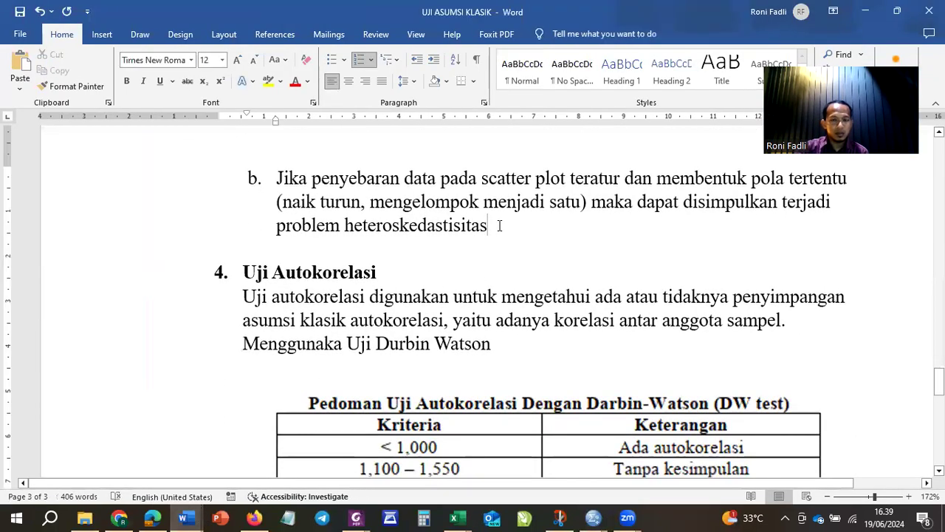
{"action": "key", "text": "Return"}
{"action": "key", "text": "BackSpace"}
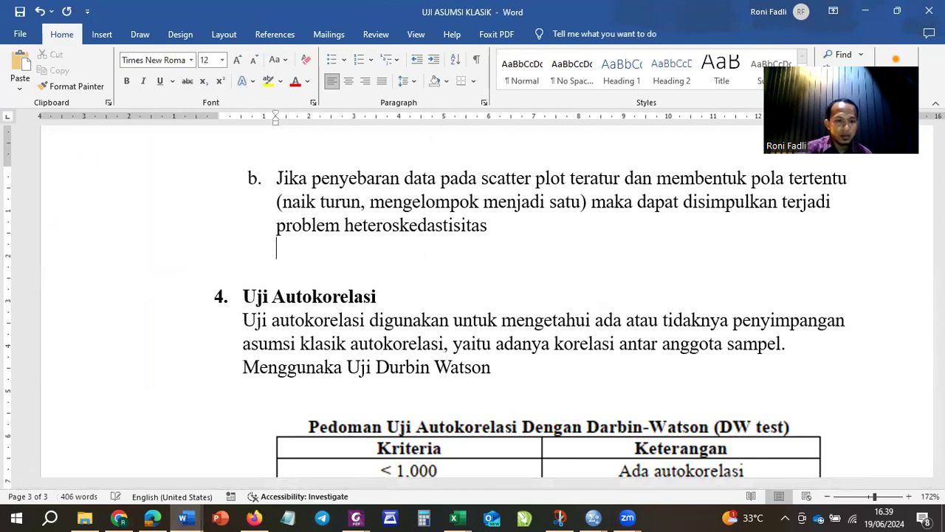
{"action": "right_click", "coordinate": [338, 256]}
{"action": "left_click", "coordinate": [371, 336]}
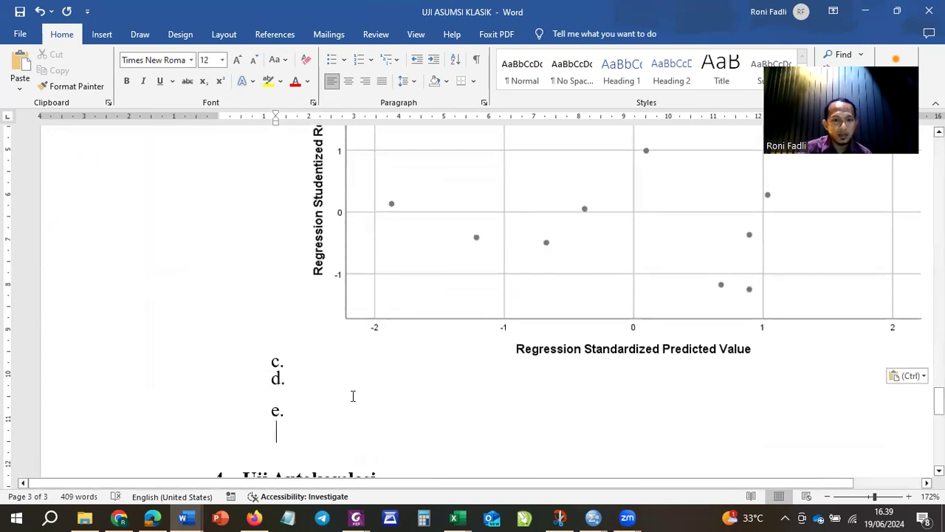
Delete the surplus empty list items and blank line between the pasted scatterplot and the Uji Autokorelasi heading.
{"action": "key", "text": "BackSpace"}
{"action": "key", "text": "BackSpace"}
{"action": "key", "text": "BackSpace"}
{"action": "key", "text": "BackSpace"}
{"action": "key", "text": "BackSpace"}
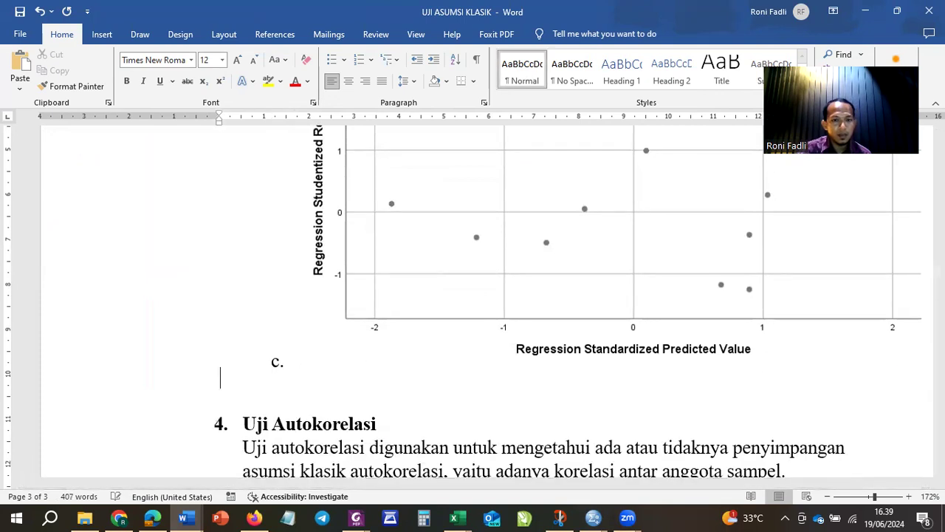
{"action": "key", "text": "BackSpace"}
{"action": "key", "text": "BackSpace"}
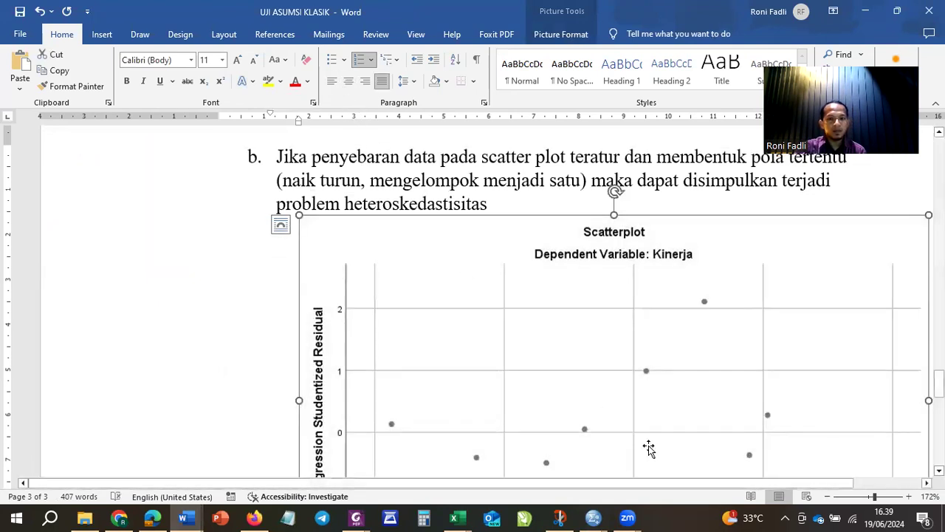
Compare the spread of points in the pasted scatterplot with criteria a and b of the Uji Heterokesdatisitas section.
{"action": "scroll", "coordinate": [741, 497], "scroll_direction": "right", "scroll_amount": 2}
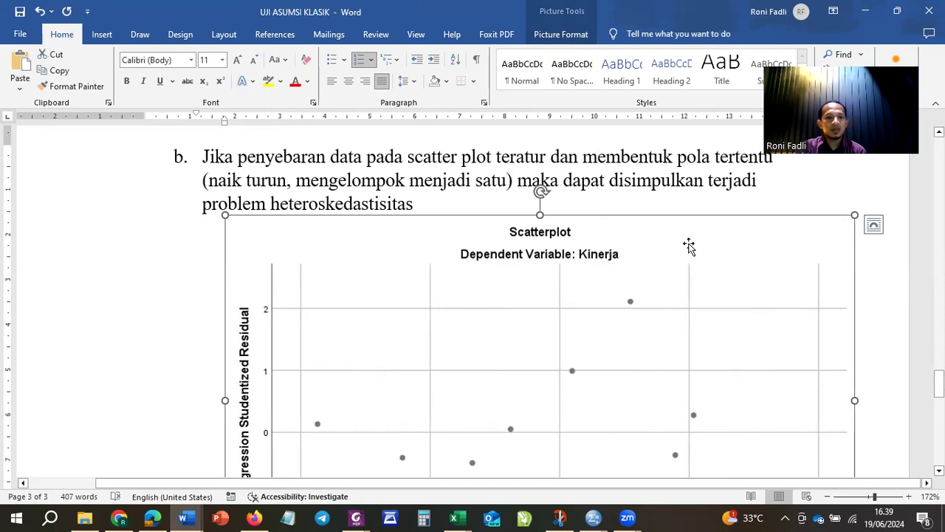
{"action": "scroll", "coordinate": [689, 245], "scroll_direction": "up", "scroll_amount": 8}
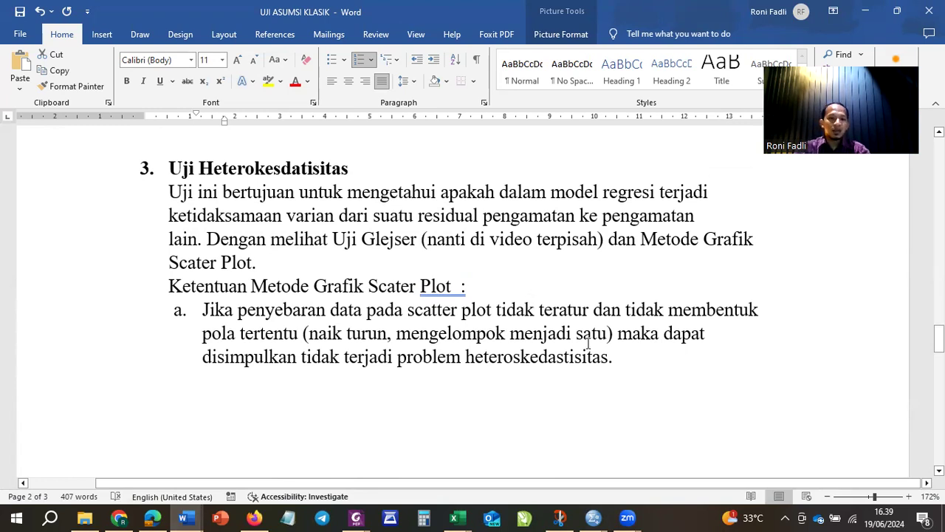
{"action": "scroll", "coordinate": [588, 343], "scroll_direction": "down", "scroll_amount": 10}
{"action": "scroll", "coordinate": [583, 313], "scroll_direction": "up", "scroll_amount": 1}
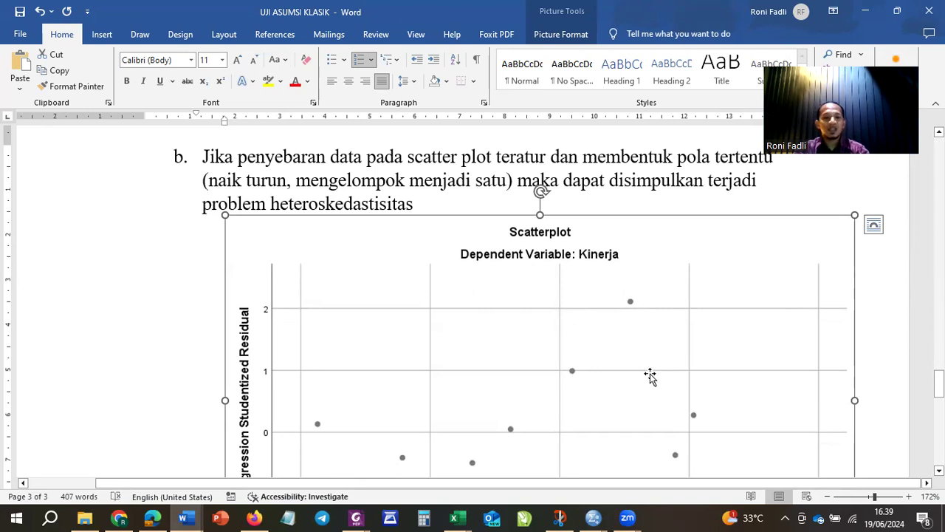
{"action": "scroll", "coordinate": [650, 375], "scroll_direction": "down", "scroll_amount": 5}
{"action": "scroll", "coordinate": [636, 369], "scroll_direction": "up", "scroll_amount": 5}
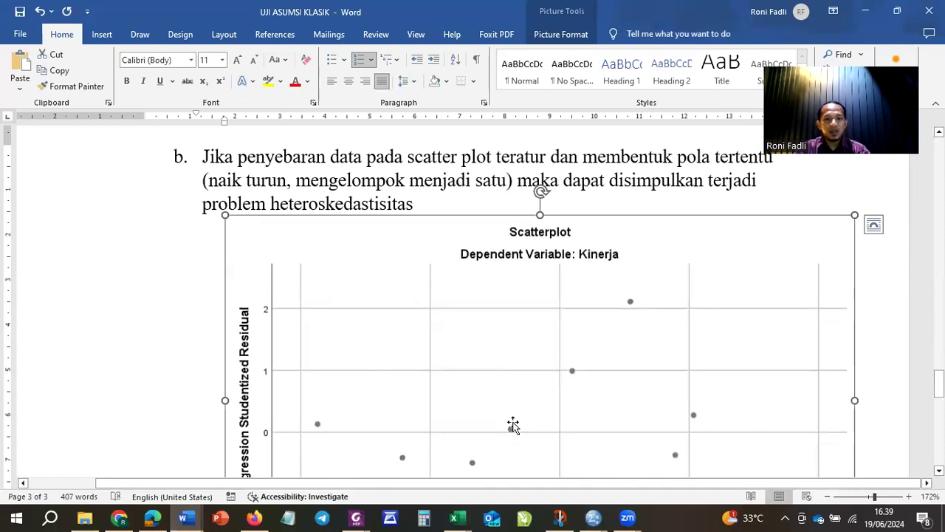
{"action": "left_click_drag", "start_coordinate": [938, 385], "coordinate": [938, 340]}
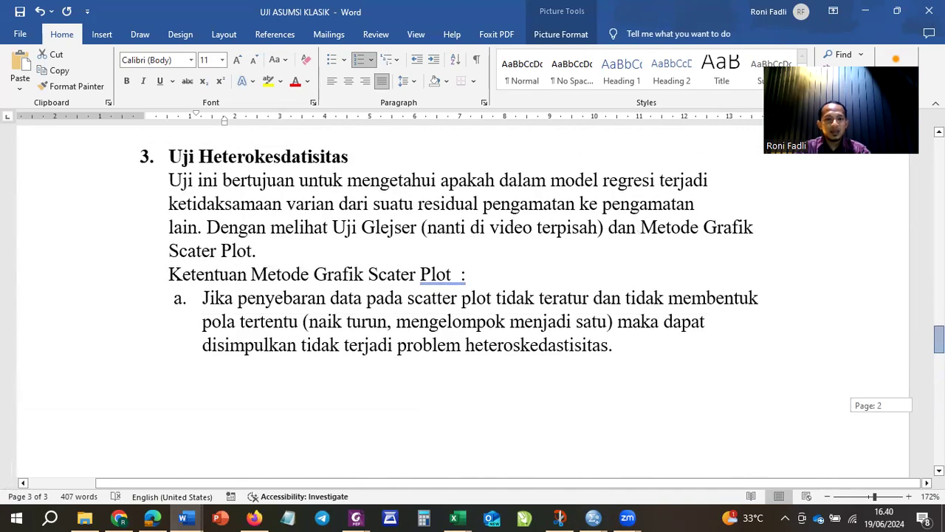
{"action": "left_click_drag", "start_coordinate": [938, 340], "coordinate": [939, 339]}
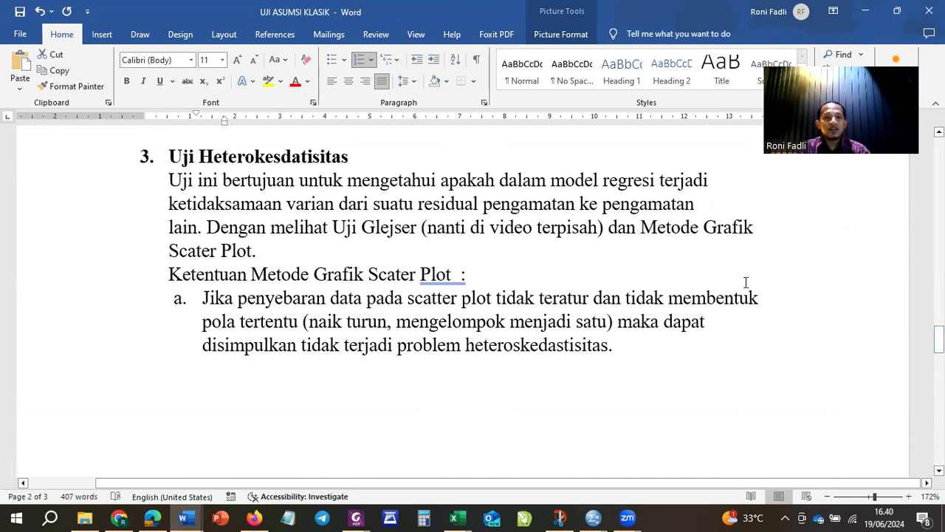
Check the Uji Durbin Watson method in the Uji Autokorelasi section and copy the Model Summary table from the SPSS output.
{"action": "left_click_drag", "start_coordinate": [938, 340], "coordinate": [939, 418]}
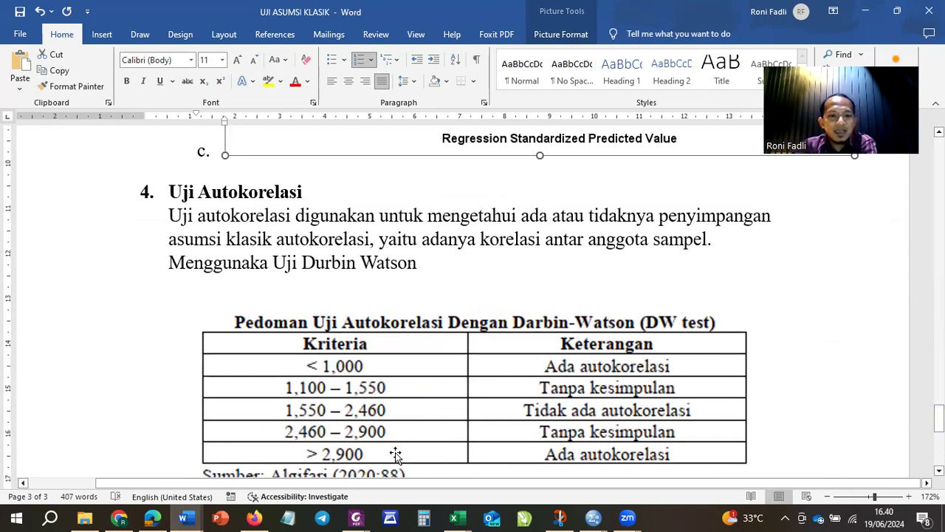
{"action": "left_click_drag", "start_coordinate": [418, 263], "coordinate": [273, 264]}
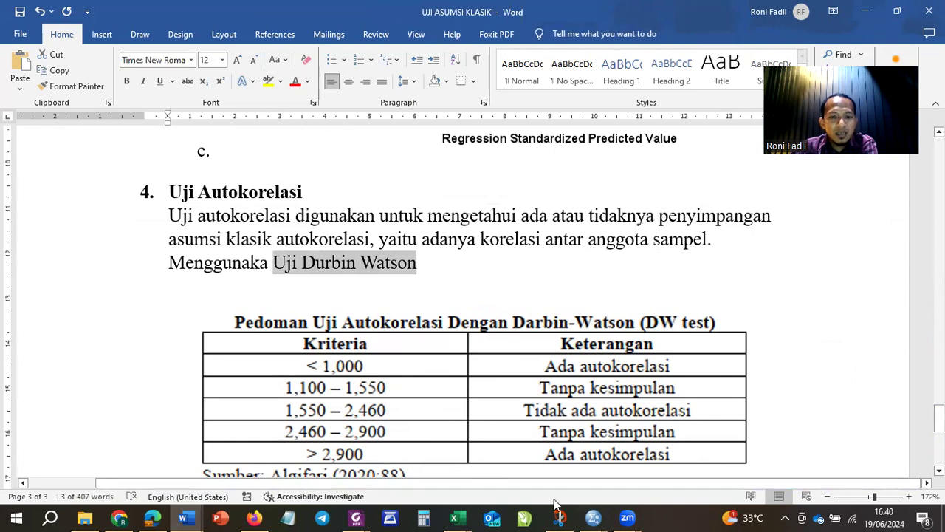
{"action": "left_click", "coordinate": [593, 515]}
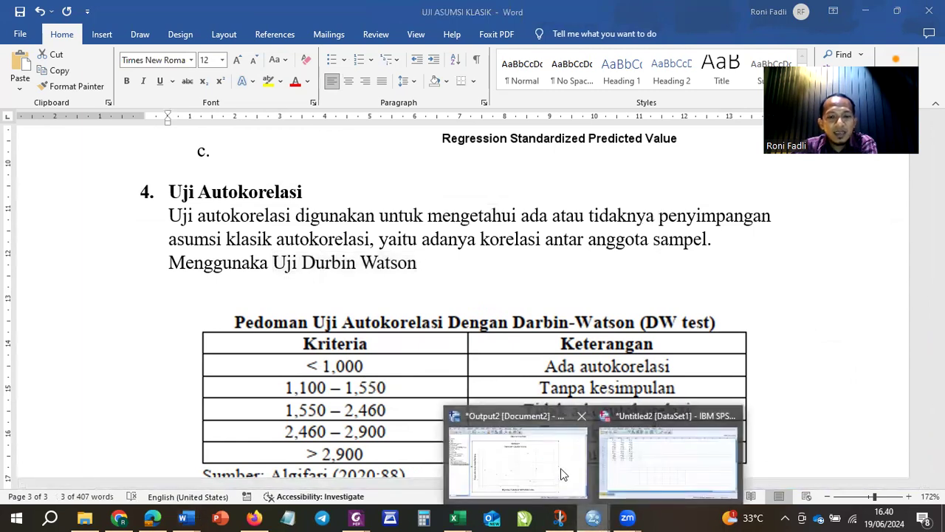
{"action": "left_click", "coordinate": [562, 473]}
{"action": "scroll", "coordinate": [818, 451], "scroll_direction": "up", "scroll_amount": 5}
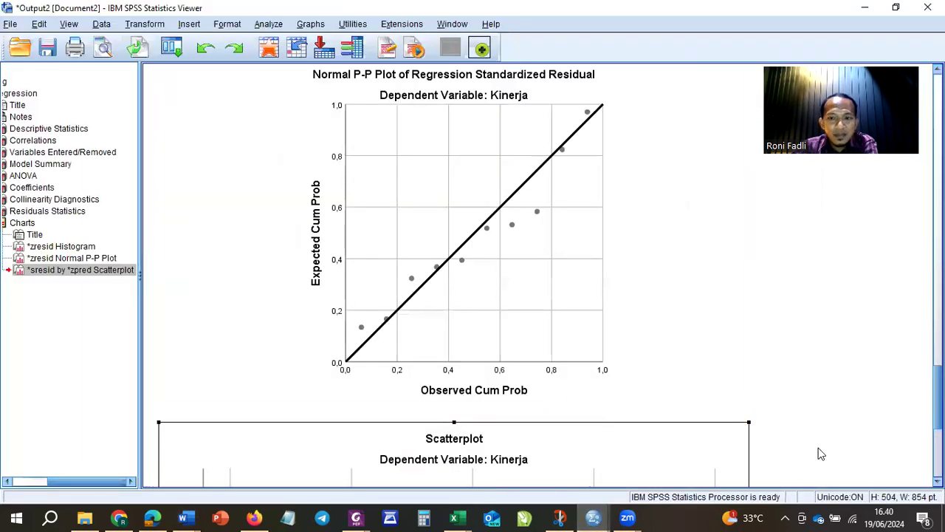
{"action": "scroll", "coordinate": [454, 279], "scroll_direction": "up", "scroll_amount": 10}
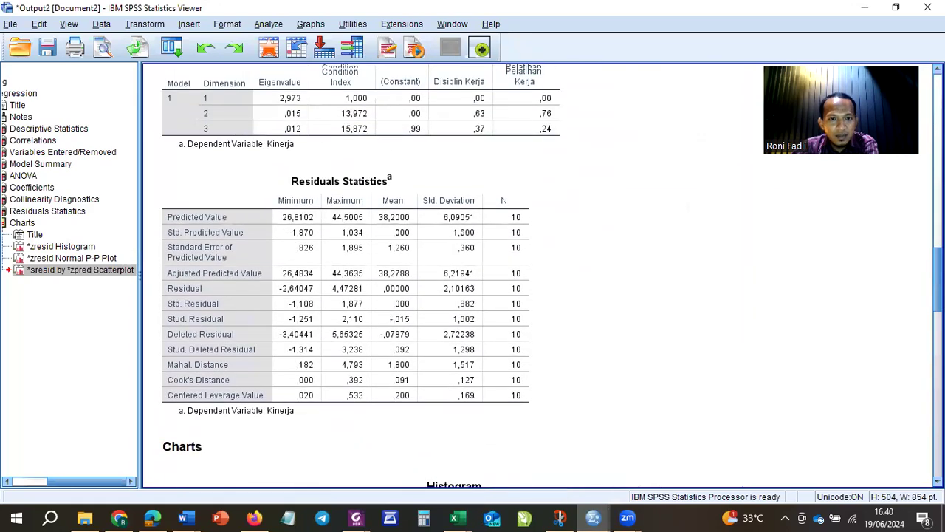
{"action": "scroll", "coordinate": [455, 279], "scroll_direction": "up", "scroll_amount": 8}
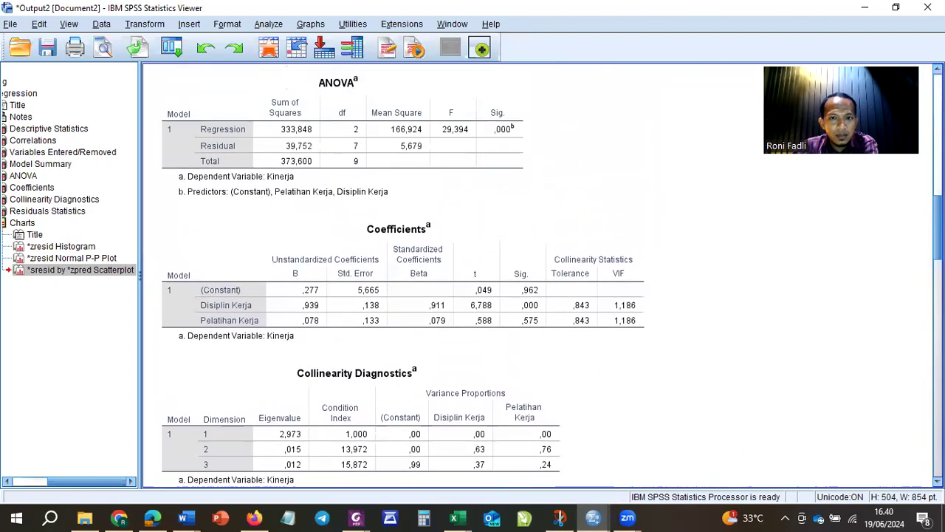
{"action": "scroll", "coordinate": [902, 180], "scroll_direction": "up", "scroll_amount": 3}
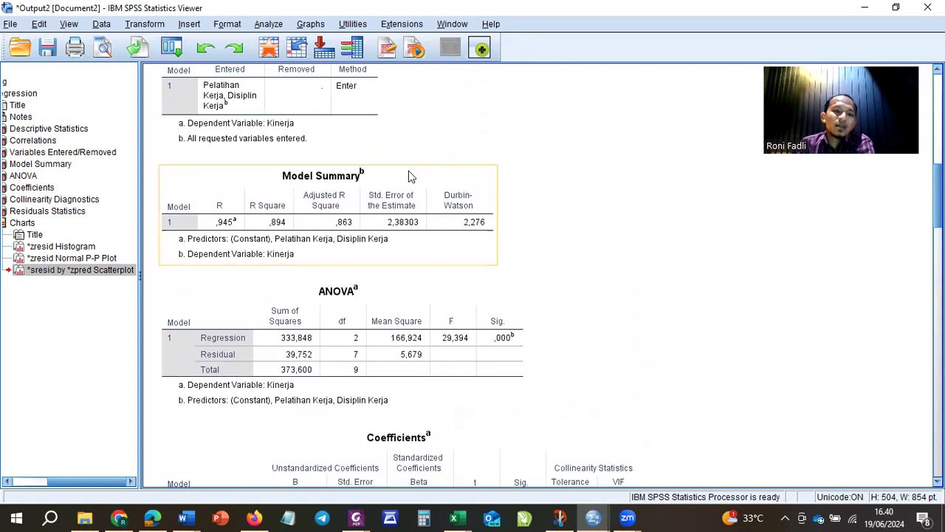
{"action": "left_click", "coordinate": [357, 201]}
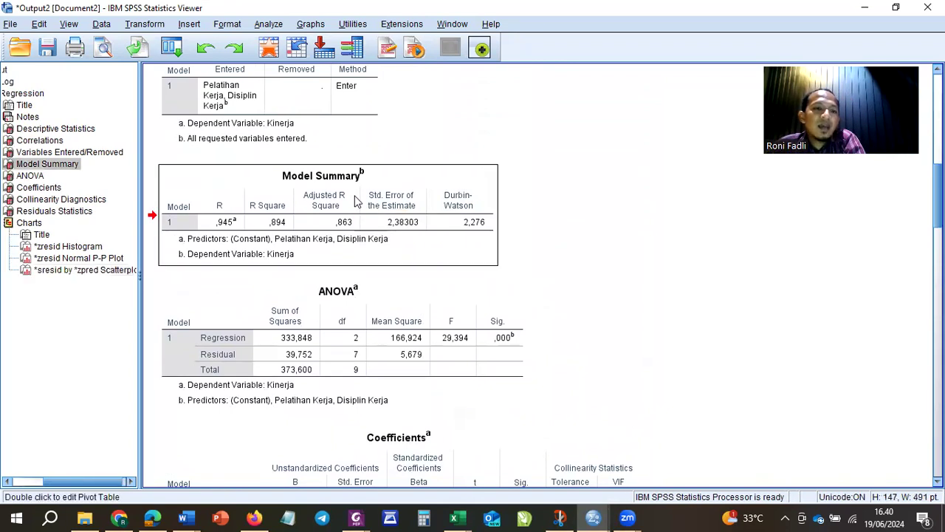
{"action": "right_click", "coordinate": [357, 199]}
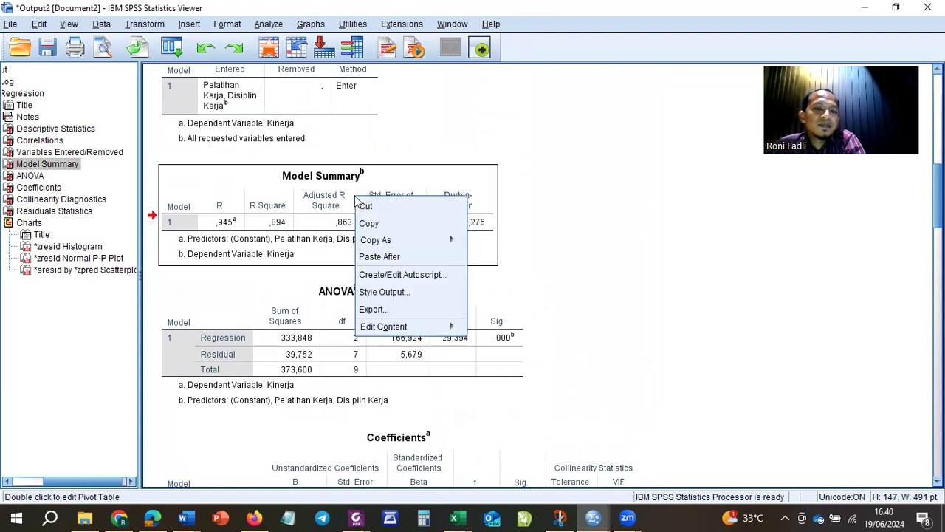
{"action": "left_click", "coordinate": [386, 223]}
Return to the Word document and paste the Model Summary table with source formatting below the Durbin-Watson guideline table and its source line.
{"action": "left_click", "coordinate": [864, 8]}
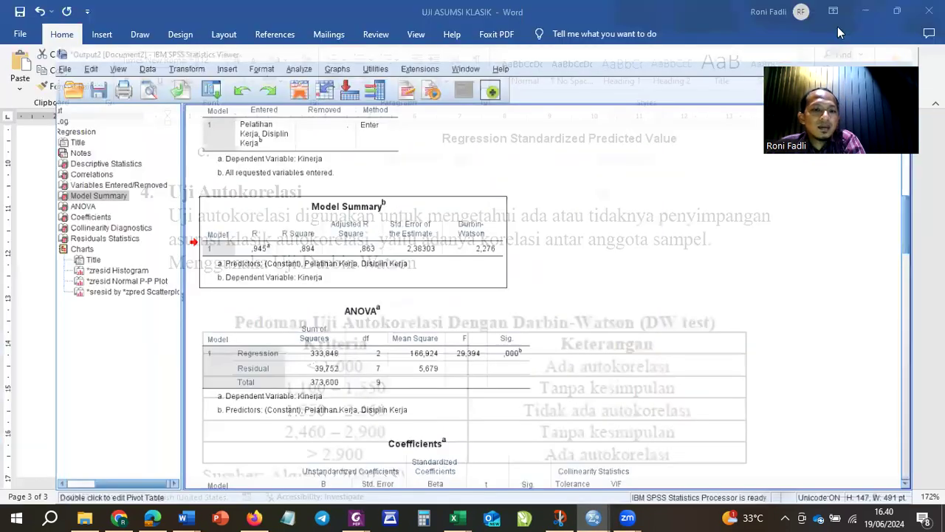
{"action": "scroll", "coordinate": [402, 350], "scroll_direction": "down", "scroll_amount": 10}
{"action": "scroll", "coordinate": [402, 351], "scroll_direction": "down", "scroll_amount": 1}
{"action": "left_click", "coordinate": [318, 190]}
{"action": "left_click", "coordinate": [287, 363]}
{"action": "right_click", "coordinate": [288, 364]}
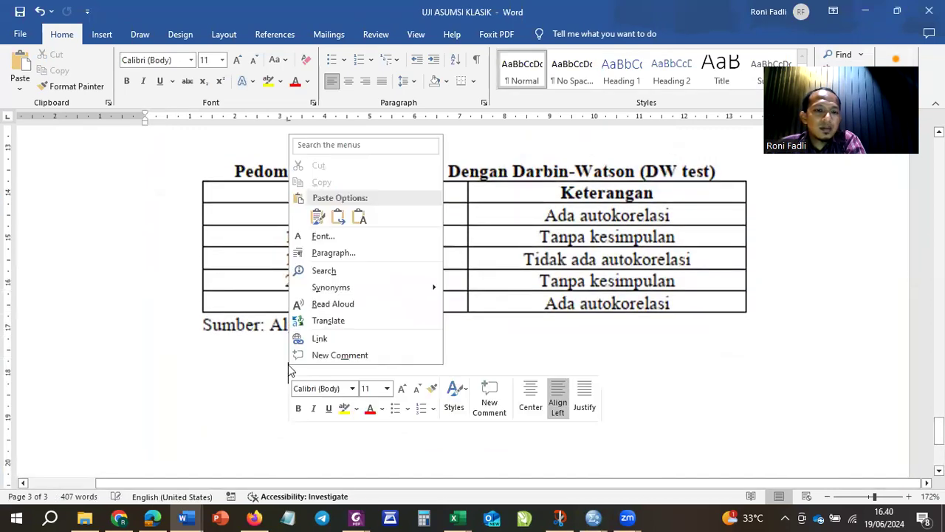
{"action": "left_click", "coordinate": [312, 218]}
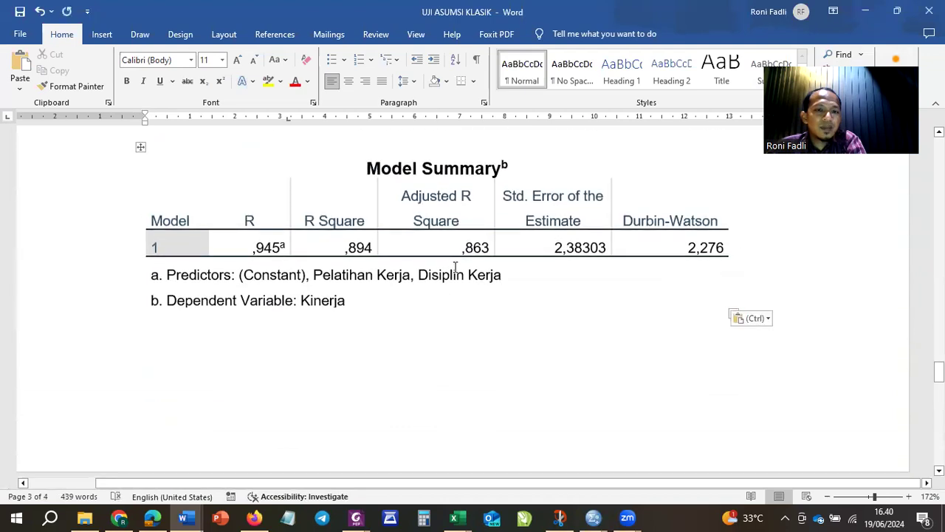
Review the Uji Autokorelasi section and the scatterplot above it after the Model Summary paste.
{"action": "scroll", "coordinate": [456, 268], "scroll_direction": "up", "scroll_amount": 8}
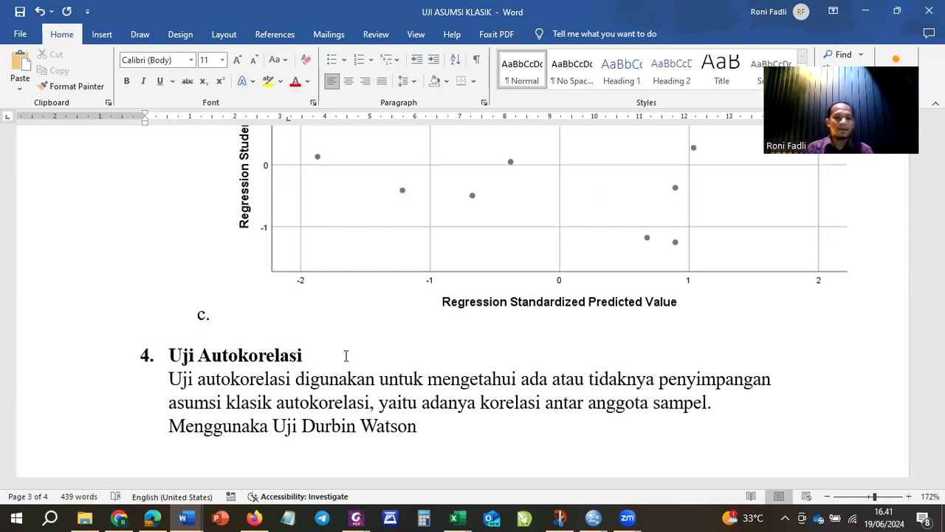
{"action": "scroll", "coordinate": [359, 413], "scroll_direction": "up", "scroll_amount": 5}
{"action": "scroll", "coordinate": [358, 411], "scroll_direction": "down", "scroll_amount": 5}
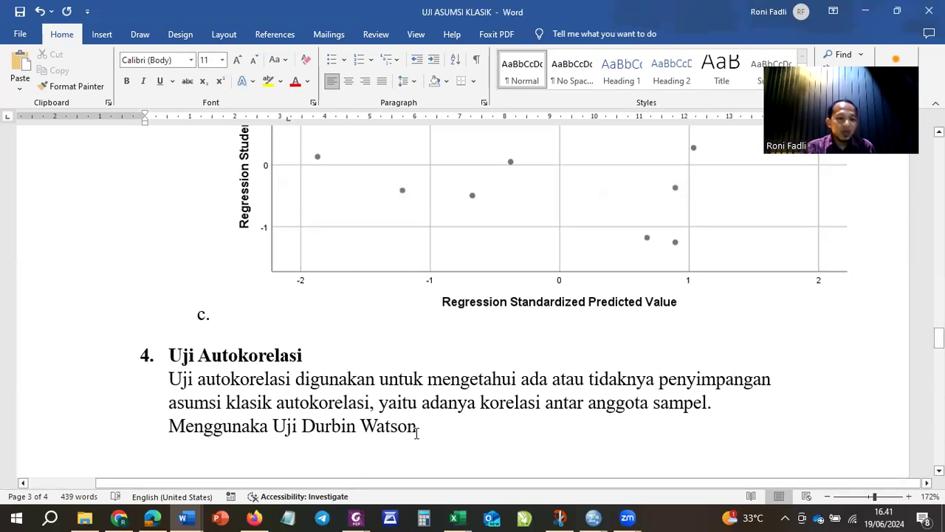
Compare the Durbin-Watson value in the pasted Model Summary table with the criteria in the Pedoman Uji Autokorelasi table.
{"action": "scroll", "coordinate": [471, 415], "scroll_direction": "down", "scroll_amount": 5}
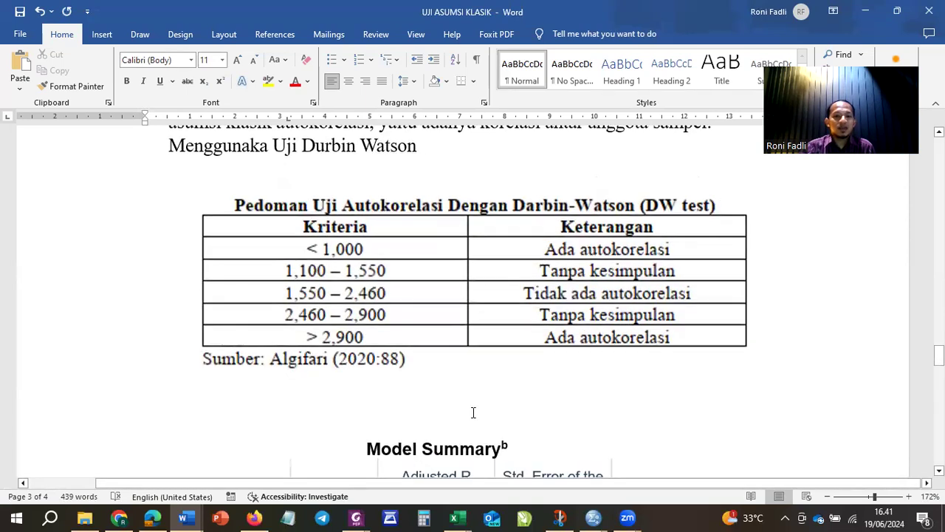
{"action": "scroll", "coordinate": [474, 412], "scroll_direction": "down", "scroll_amount": 5}
{"action": "scroll", "coordinate": [474, 412], "scroll_direction": "up", "scroll_amount": 5}
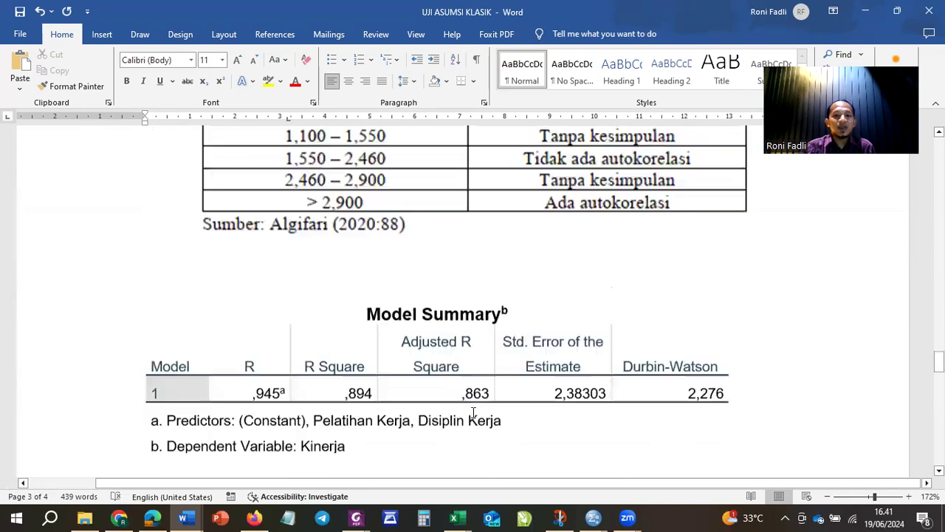
{"action": "left_click_drag", "start_coordinate": [938, 355], "coordinate": [939, 363]}
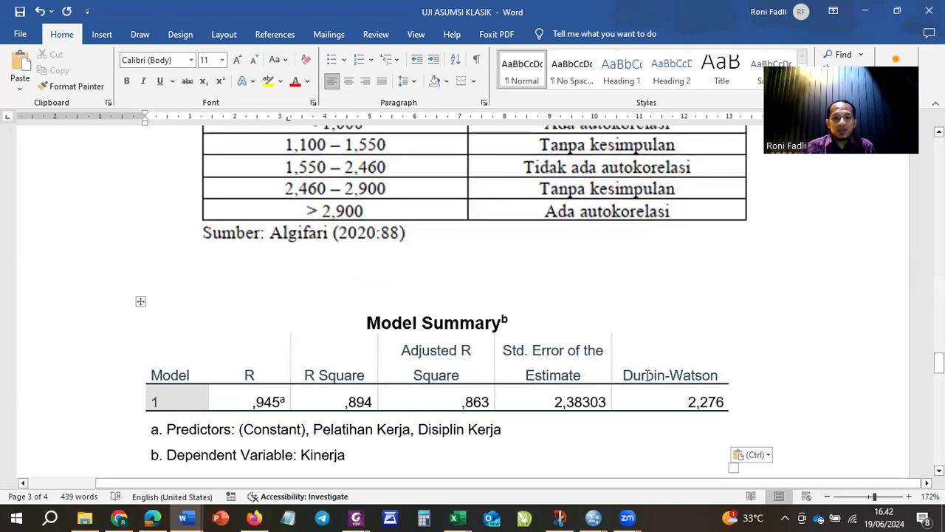
{"action": "left_click_drag", "start_coordinate": [685, 401], "coordinate": [726, 401]}
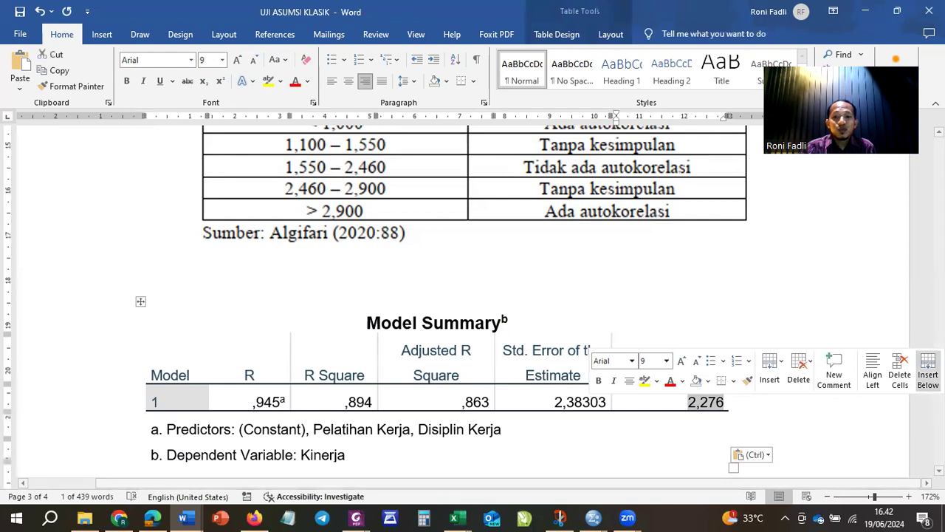
{"action": "left_click", "coordinate": [791, 305]}
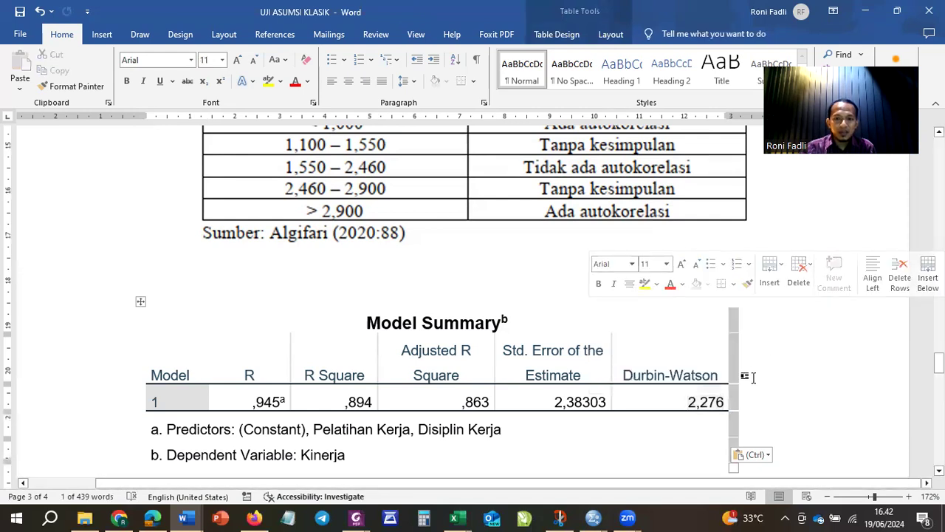
{"action": "left_click_drag", "start_coordinate": [938, 364], "coordinate": [939, 352]}
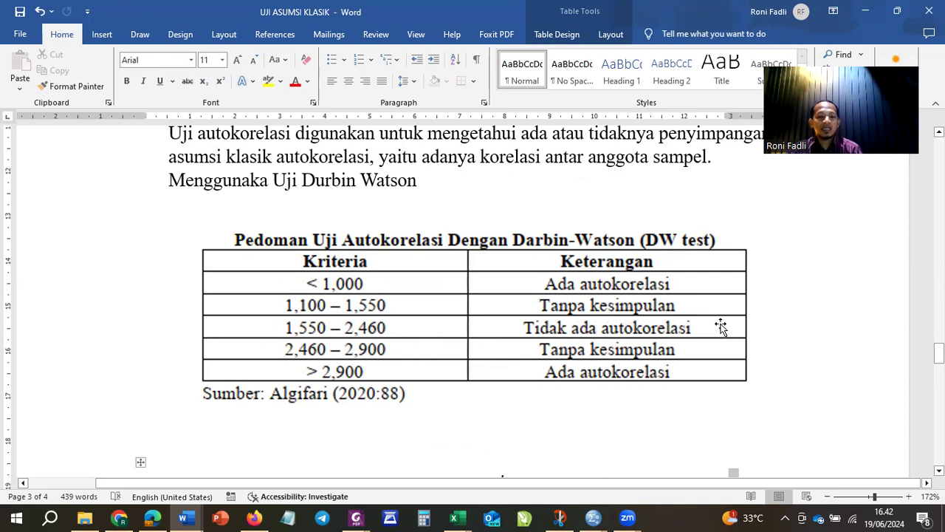
{"action": "scroll", "coordinate": [720, 322], "scroll_direction": "down", "scroll_amount": 4}
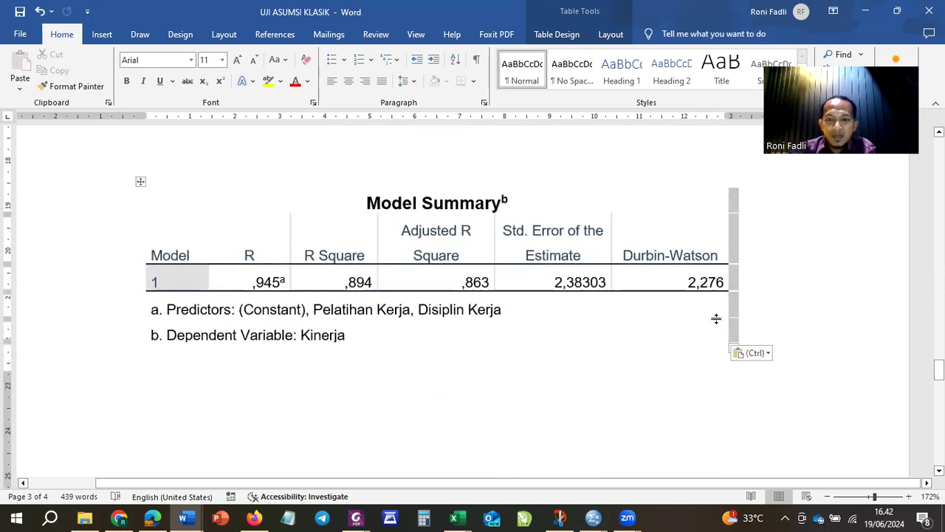
{"action": "left_click_drag", "start_coordinate": [939, 370], "coordinate": [938, 344]}
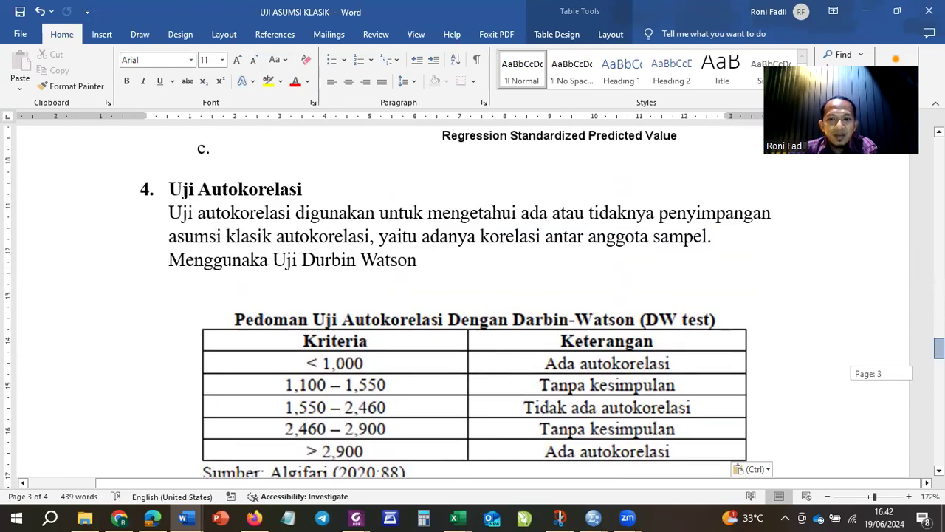
Zoom the document out to 120% and review it from the UJI ASUMSI KLASIK introduction through the Uji Normalitas methods.
{"action": "left_click", "coordinate": [828, 496]}
{"action": "left_click", "coordinate": [828, 496]}
{"action": "left_click", "coordinate": [827, 497]}
{"action": "left_click", "coordinate": [827, 496]}
{"action": "left_click", "coordinate": [828, 496]}
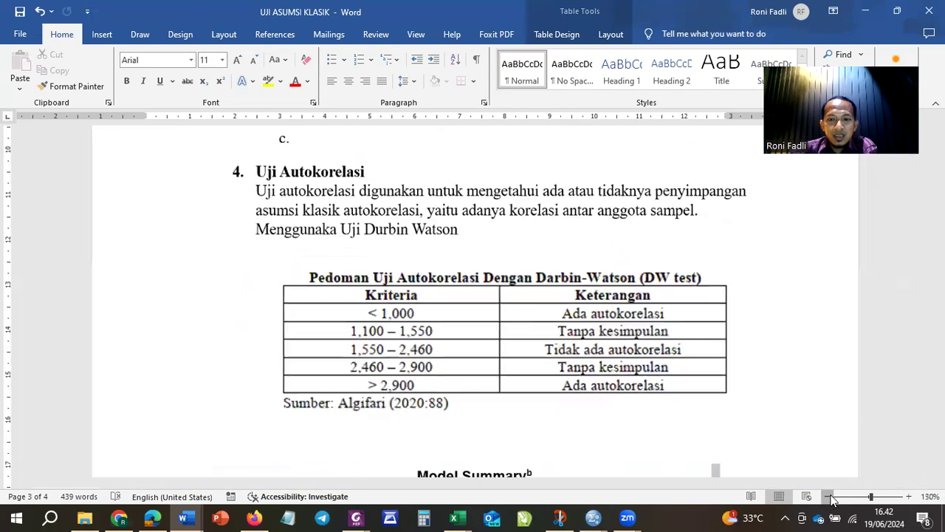
{"action": "left_click", "coordinate": [828, 496]}
{"action": "left_click_drag", "start_coordinate": [938, 361], "coordinate": [938, 144]}
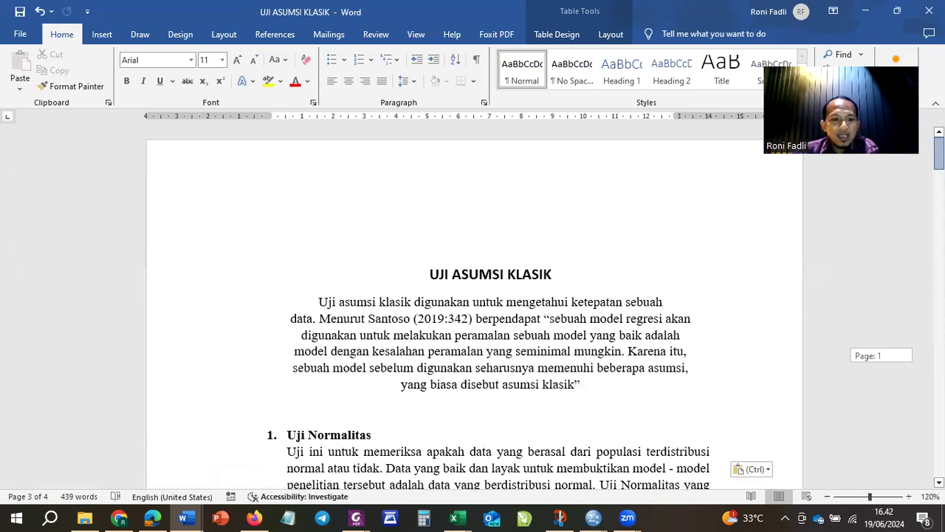
{"action": "left_click_drag", "start_coordinate": [939, 153], "coordinate": [939, 236]}
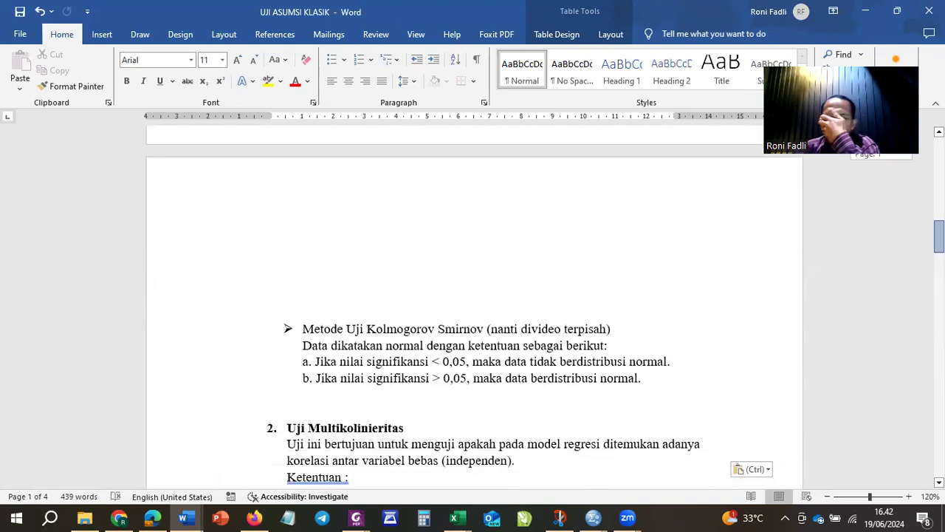
{"action": "left_click_drag", "start_coordinate": [939, 236], "coordinate": [938, 182]}
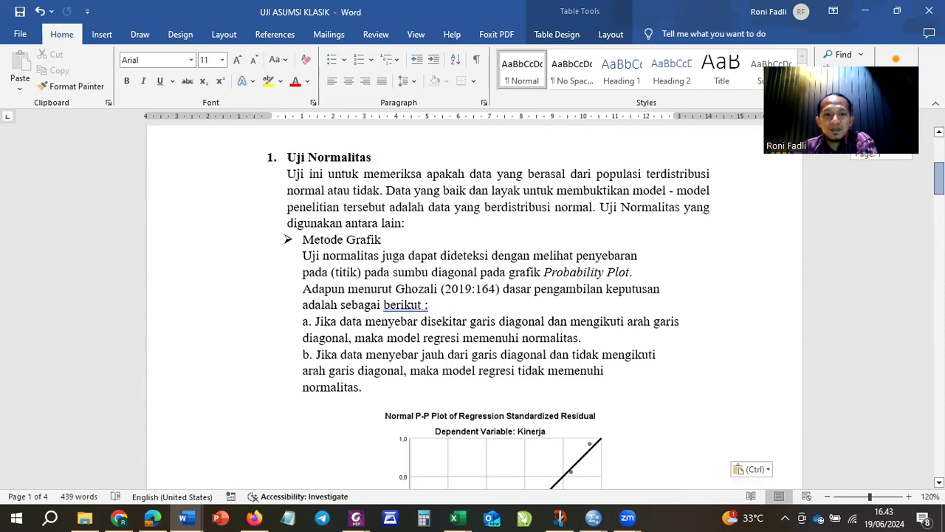
Make the phrase "Uji Glejser (nanti di video terpisah)" bold in the Uji Heterokesdatisitas section.
{"action": "left_click_drag", "start_coordinate": [938, 181], "coordinate": [938, 292]}
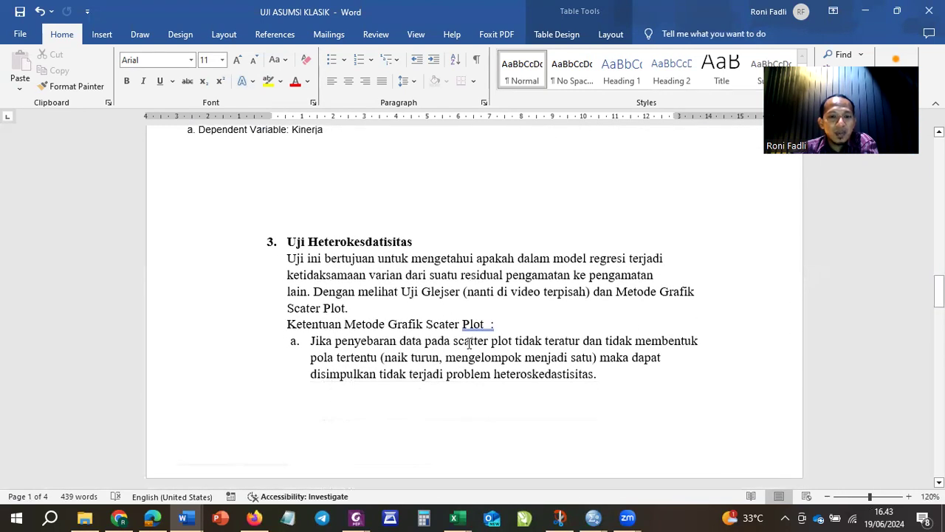
{"action": "left_click_drag", "start_coordinate": [401, 290], "coordinate": [591, 291]}
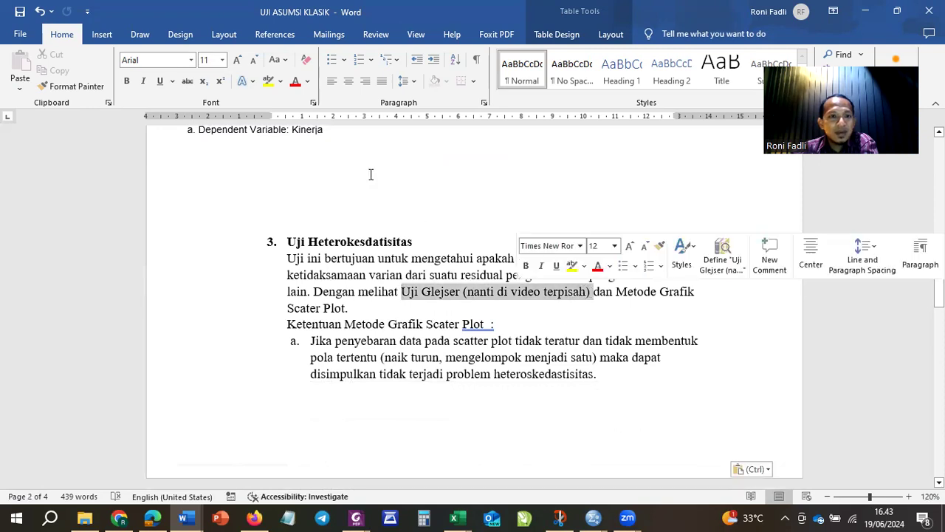
{"action": "key", "text": "ctrl+b"}
Make the bullet line "Metode Uji Kolmogorov Smirnov (nanti divideo terpisah)" bold in the Uji Normalitas section.
{"action": "left_click_drag", "start_coordinate": [939, 290], "coordinate": [939, 366]}
{"action": "scroll", "coordinate": [675, 255], "scroll_direction": "up", "scroll_amount": 15}
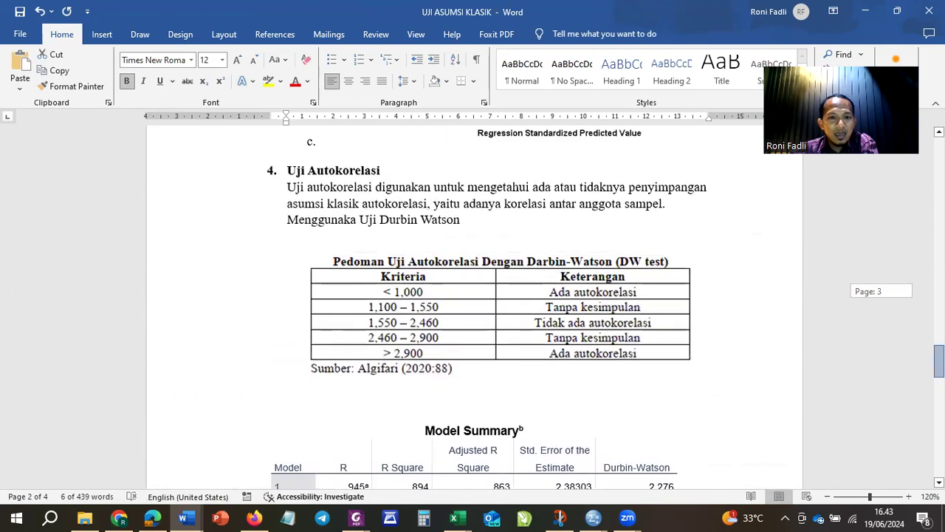
{"action": "scroll", "coordinate": [675, 261], "scroll_direction": "up", "scroll_amount": 4}
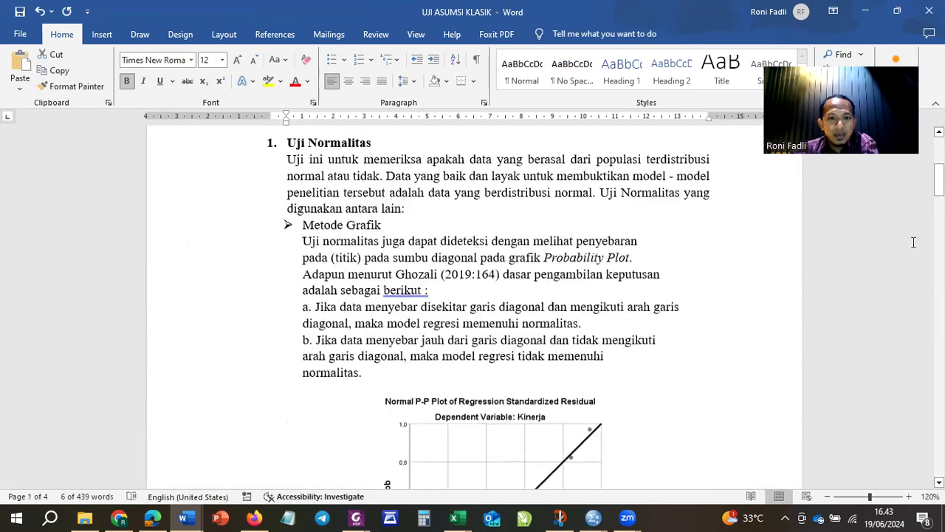
{"action": "scroll", "coordinate": [509, 291], "scroll_direction": "down", "scroll_amount": 4}
{"action": "scroll", "coordinate": [500, 283], "scroll_direction": "up", "scroll_amount": 3}
{"action": "scroll", "coordinate": [501, 283], "scroll_direction": "up", "scroll_amount": 2}
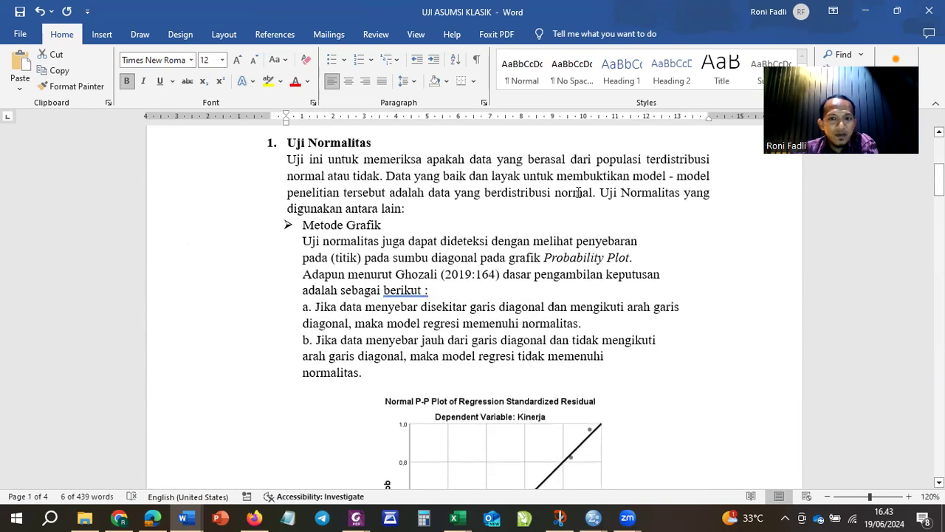
{"action": "left_click_drag", "start_coordinate": [939, 178], "coordinate": [939, 229]}
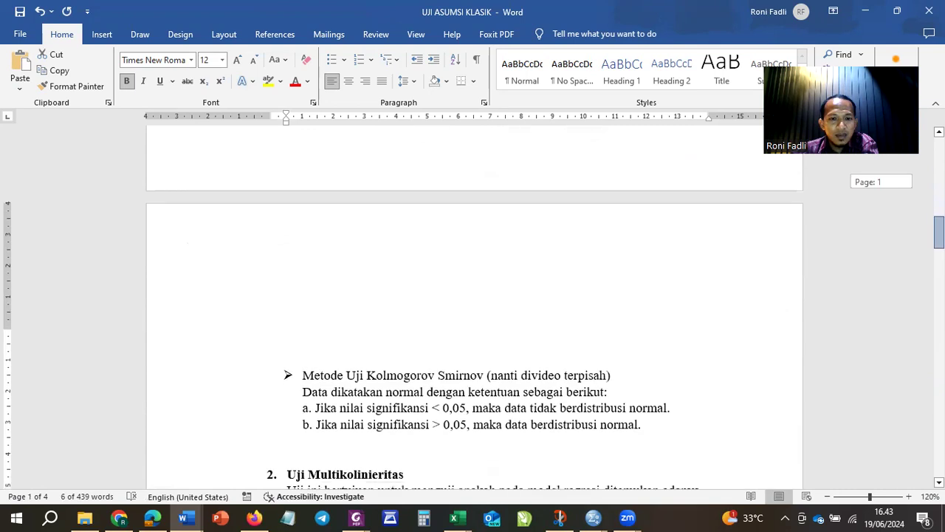
{"action": "scroll", "coordinate": [628, 327], "scroll_direction": "up", "scroll_amount": 1}
{"action": "left_click_drag", "start_coordinate": [303, 406], "coordinate": [613, 406]}
{"action": "left_click", "coordinate": [126, 81]}
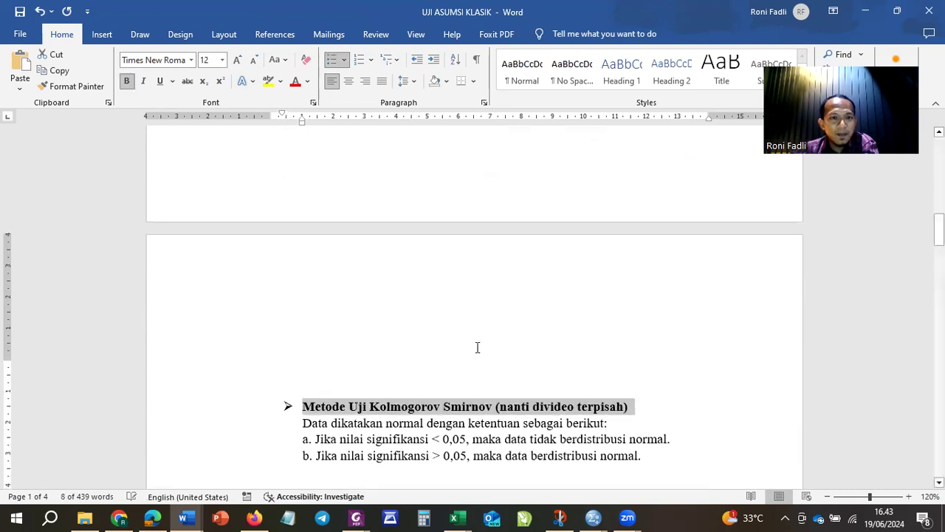
{"action": "left_click", "coordinate": [487, 353]}
{"action": "scroll", "coordinate": [488, 357], "scroll_direction": "up", "scroll_amount": 10}
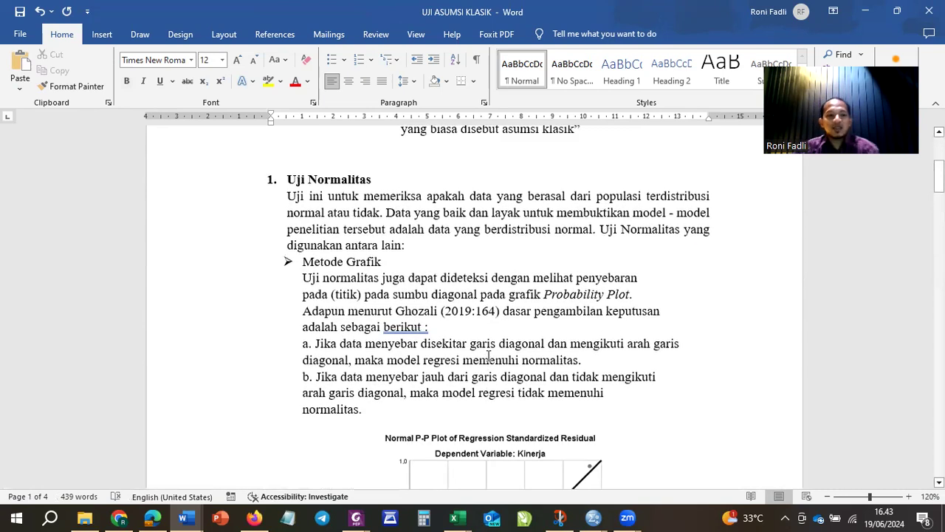